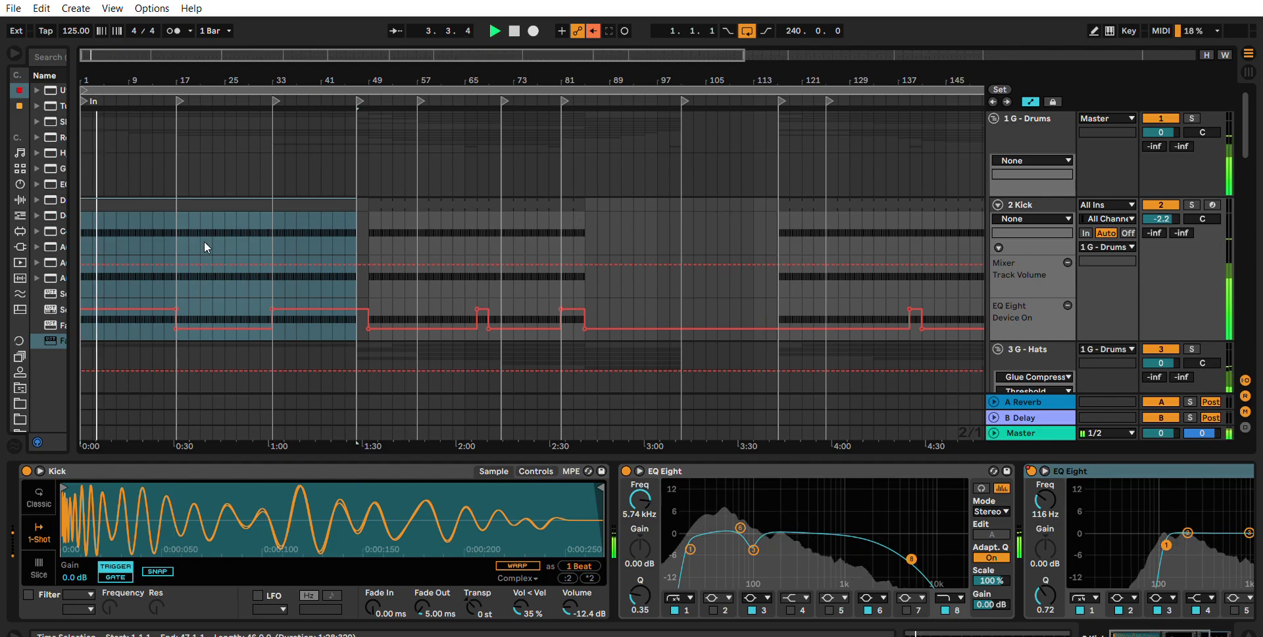
Show the CH 1 hi-hat track's devices and unfold the hat tracks to examine their clips.
scroll(83, 281, up, 3)
scroll(981, 225, down, 6)
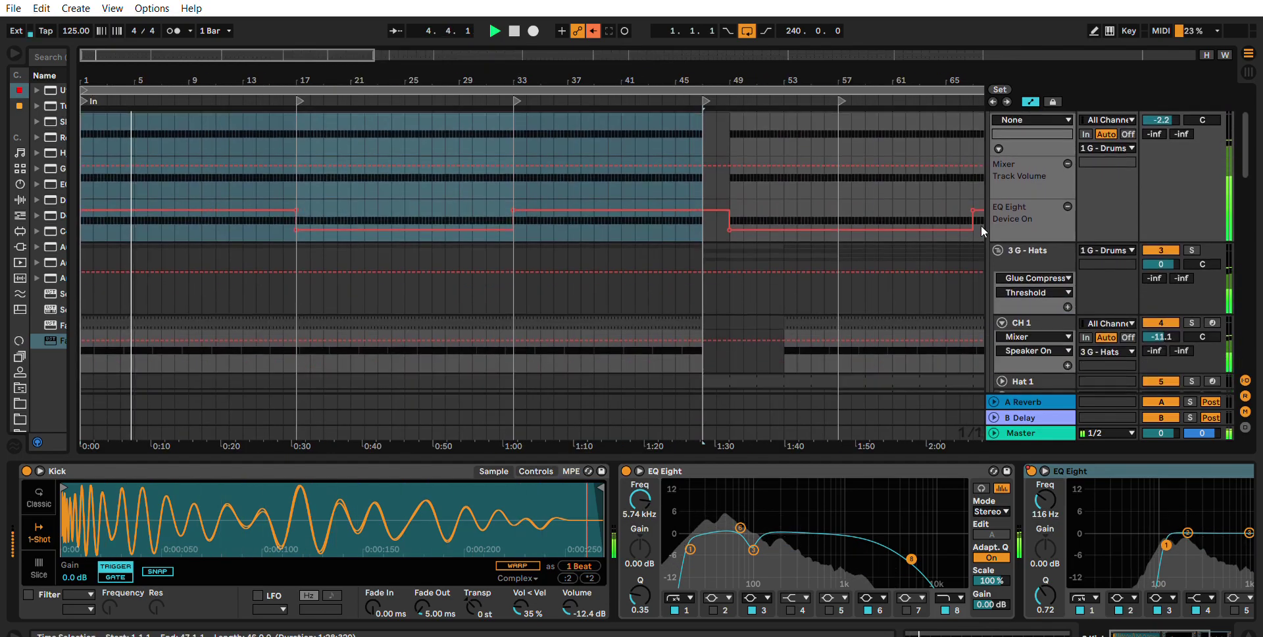
click(1038, 172)
scroll(1028, 198, down, 1)
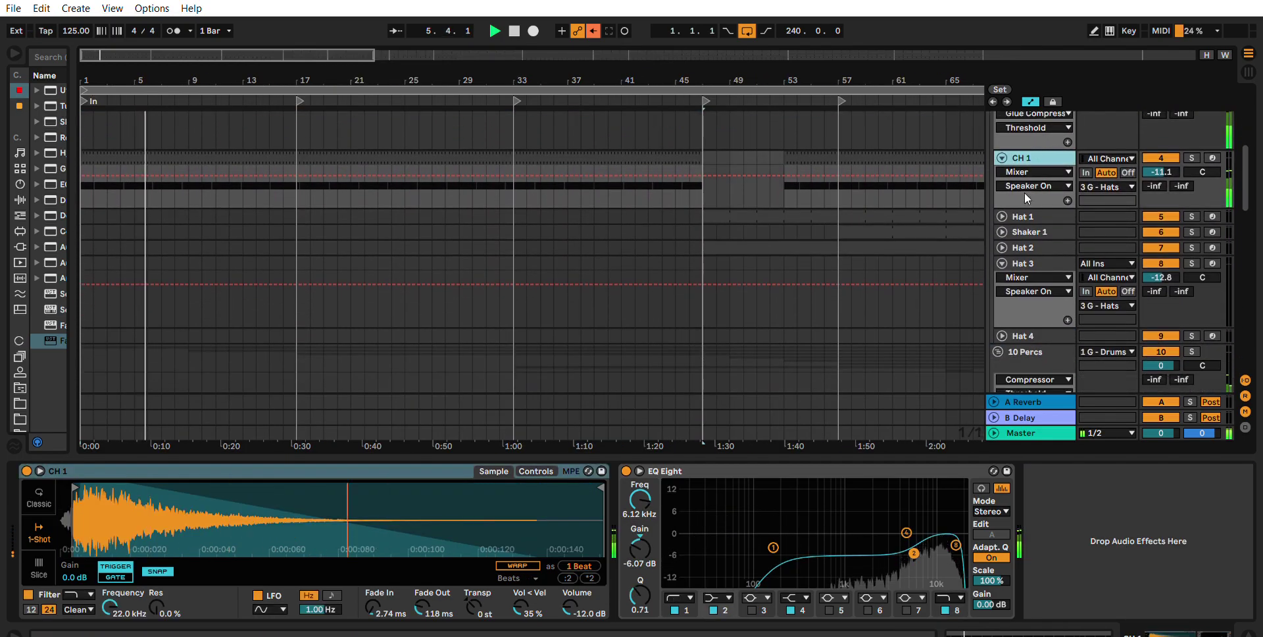
key(alt+u)
scroll(1001, 196, down, 10)
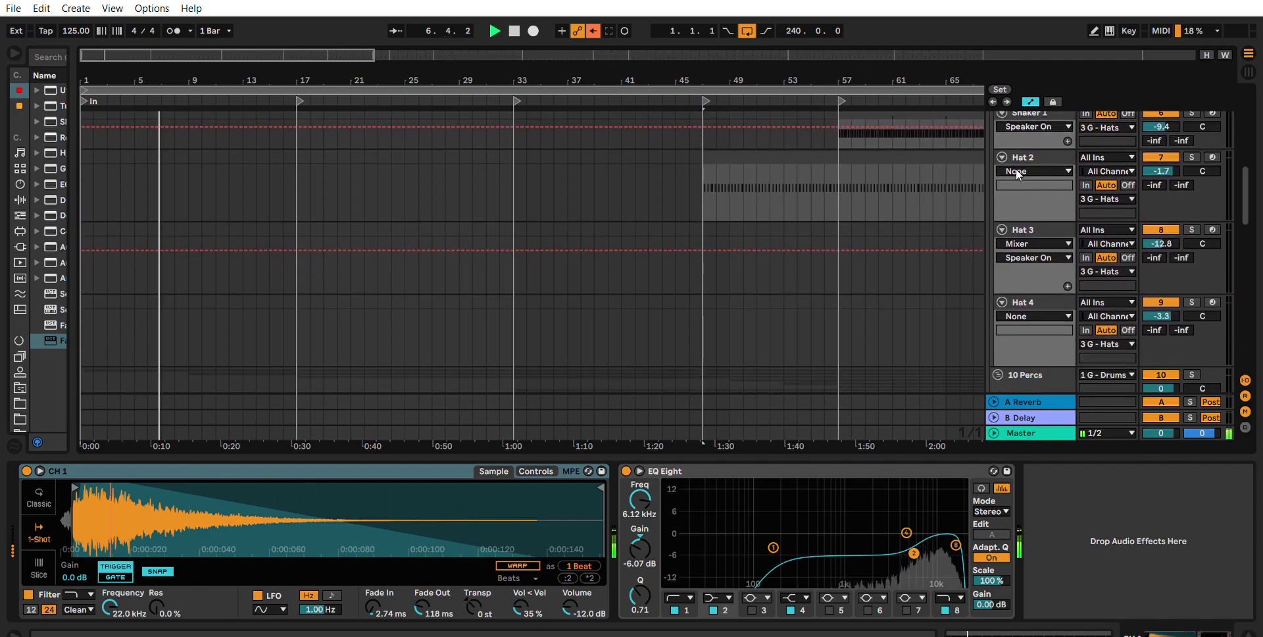
scroll(1055, 234, down, 8)
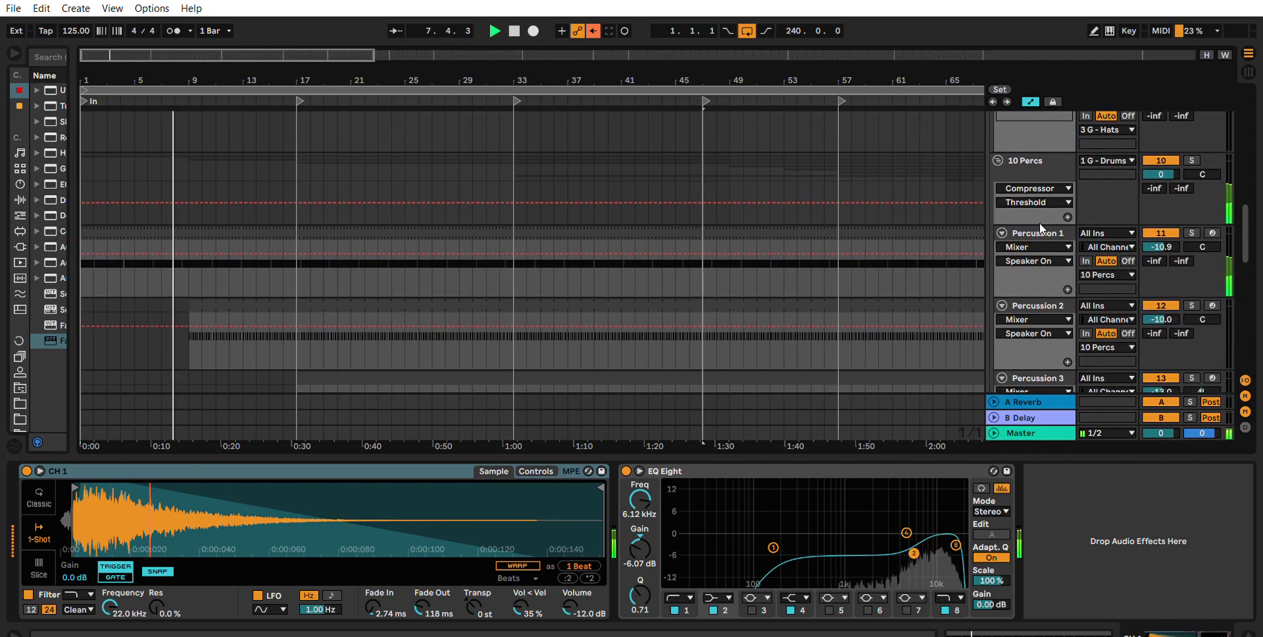
Examine the devices of Percussion 1 and Percussion 2, and look over the remaining percussion tracks.
click(1040, 217)
key(Down)
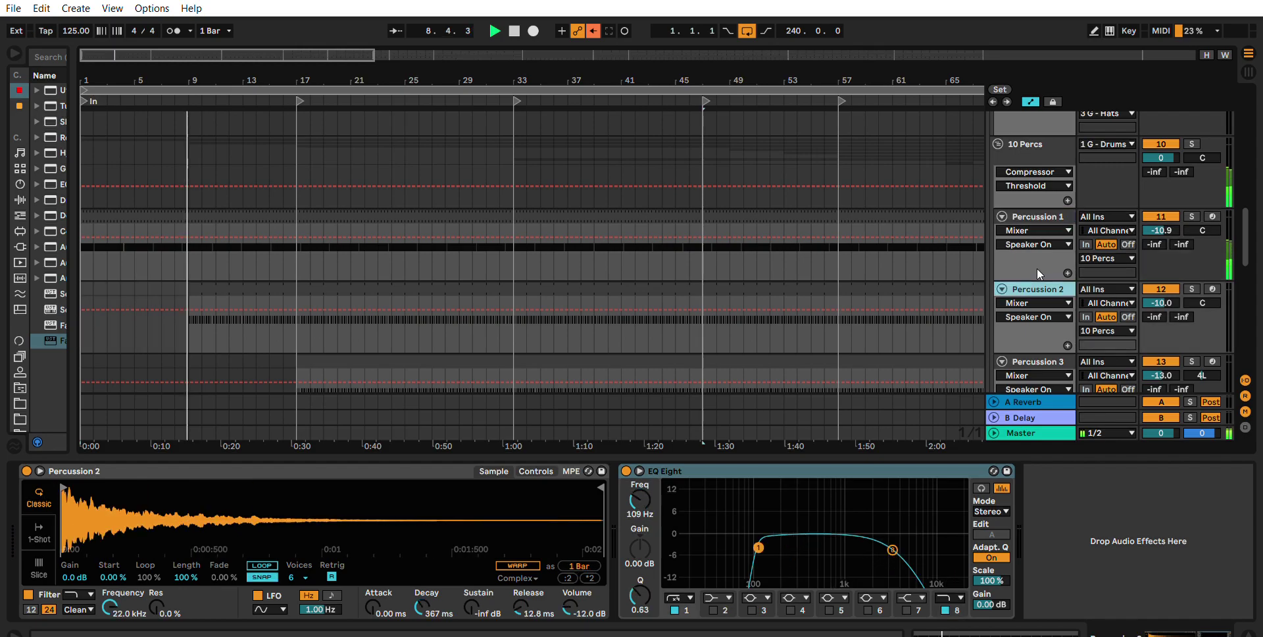
scroll(1037, 268, down, 15)
scroll(1072, 199, down, 8)
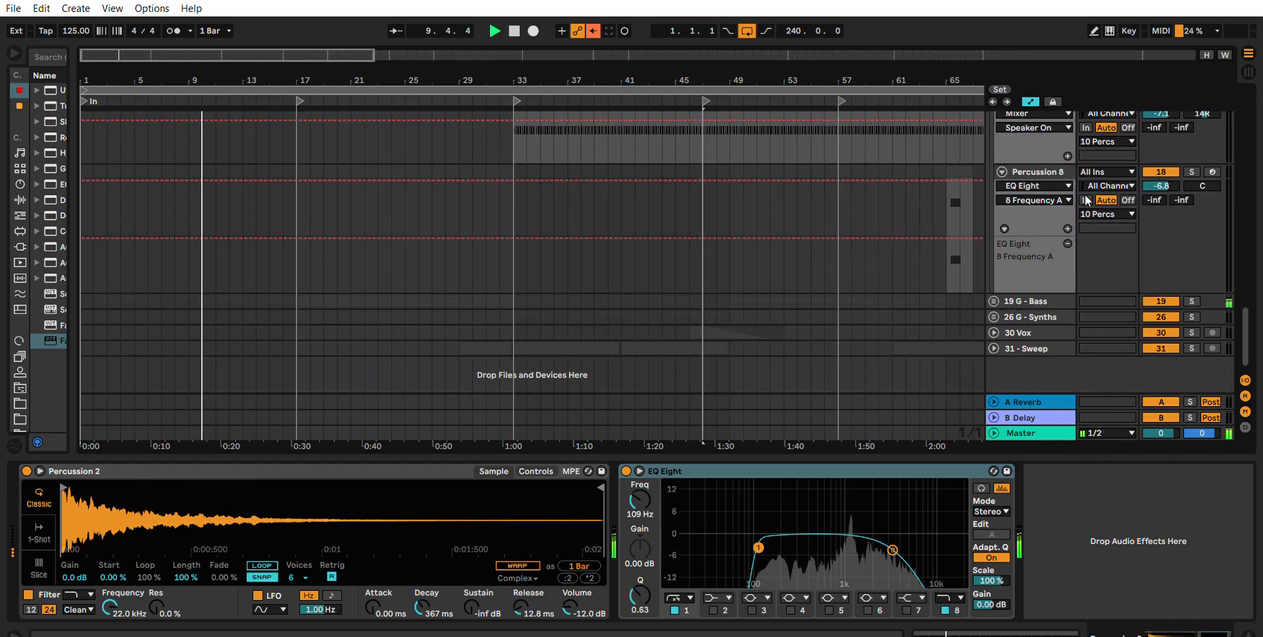
Unfold the G - Bass group and show the G- Pluck track's instrument.
click(994, 301)
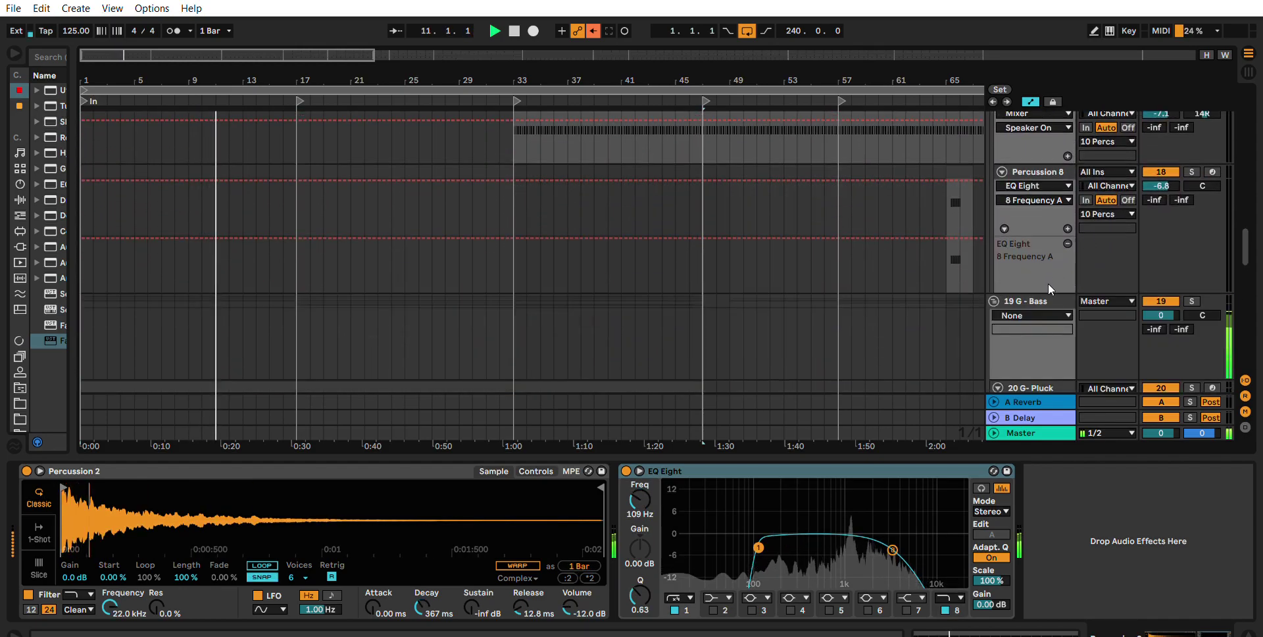
click(1047, 301)
scroll(1066, 256, down, 3)
key(Down)
scroll(1025, 255, down, 9)
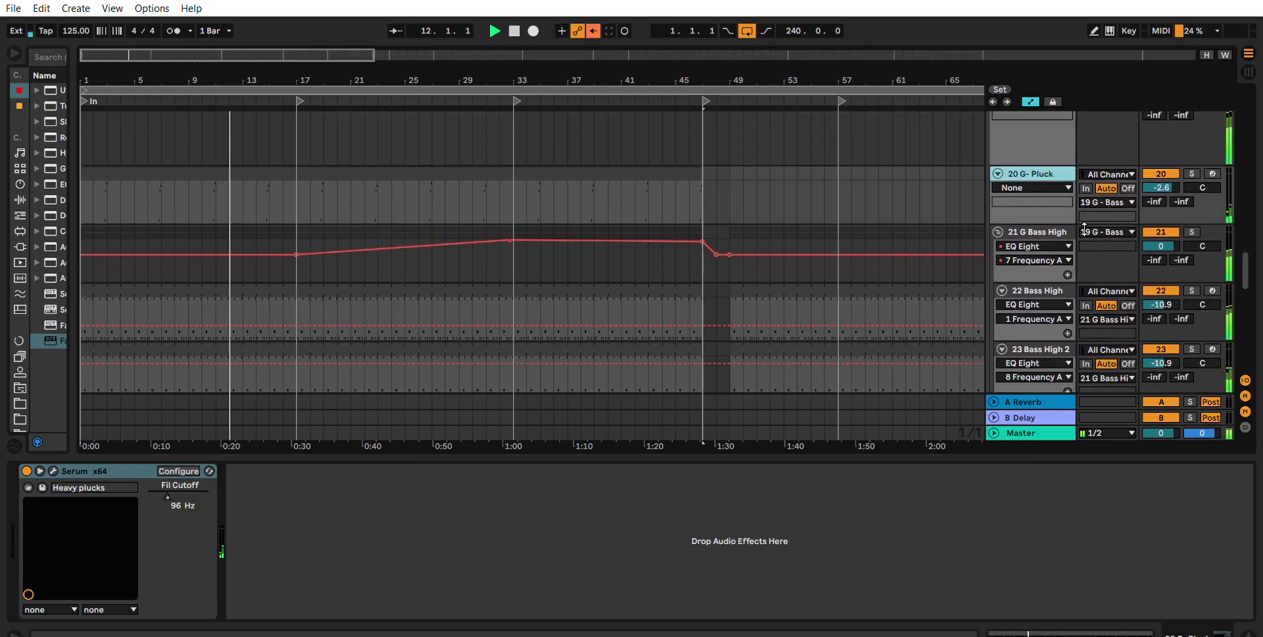
Examine the device chains of Bass High, Bass High 2 and Sub Bass one after another.
click(1043, 240)
scroll(1041, 226, down, 3)
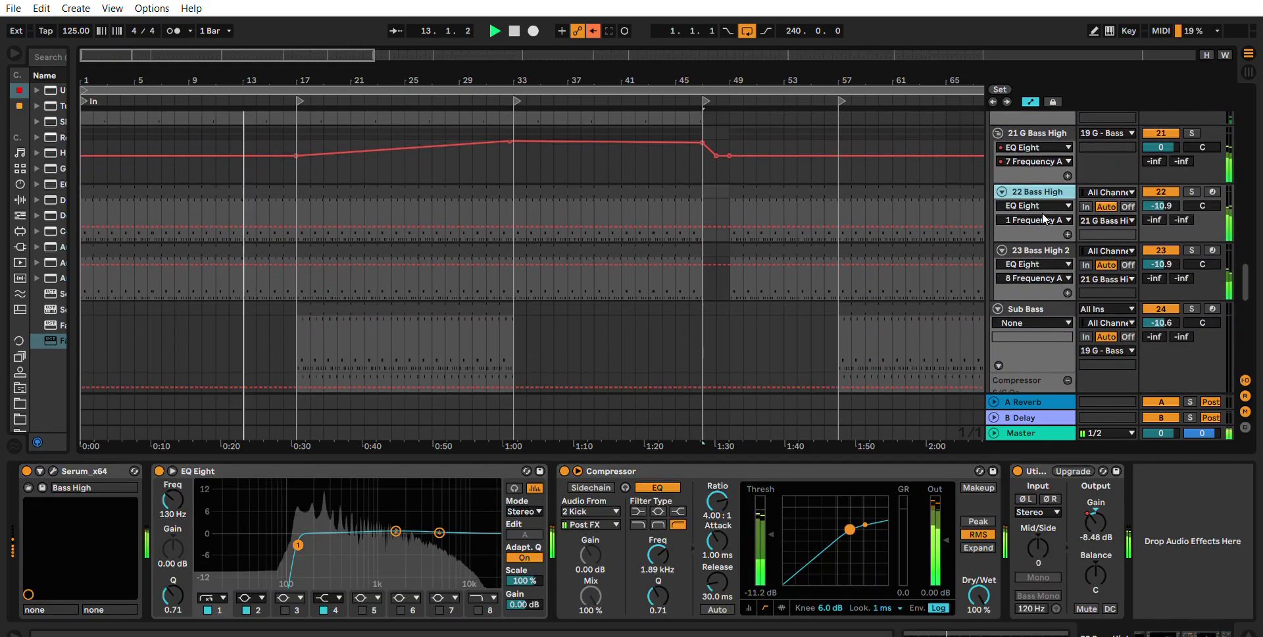
scroll(1040, 227, down, 4)
key(Down)
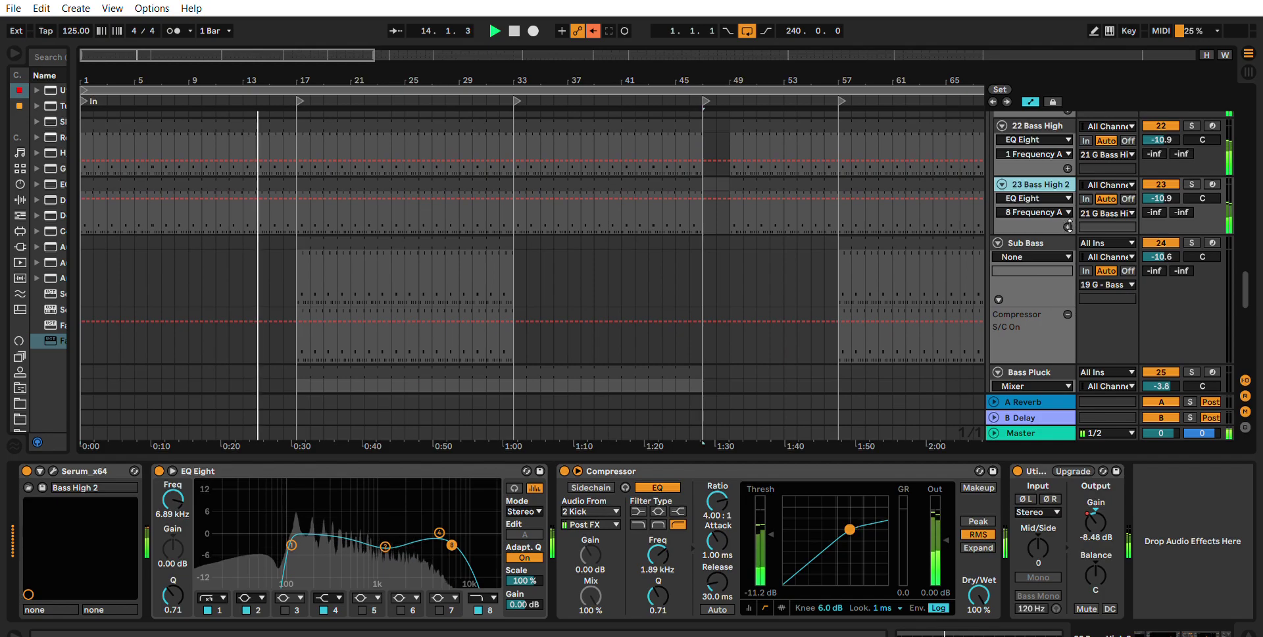
key(Down)
scroll(1069, 214, down, 5)
scroll(1075, 219, up, 4)
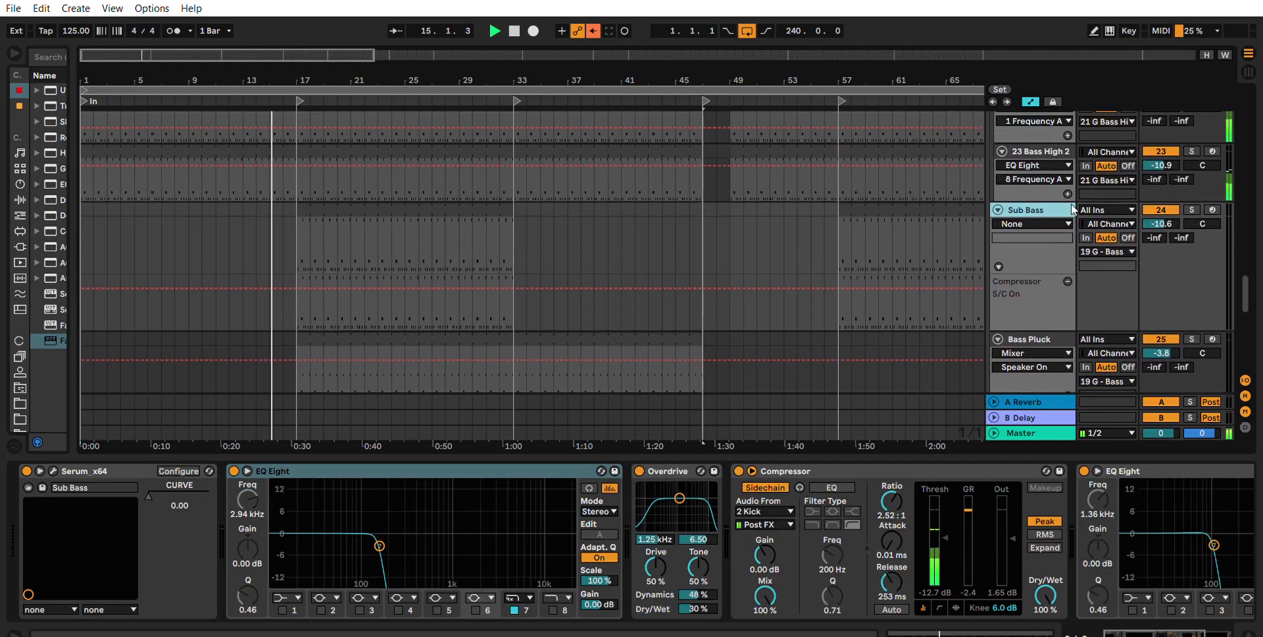
scroll(1080, 229, down, 4)
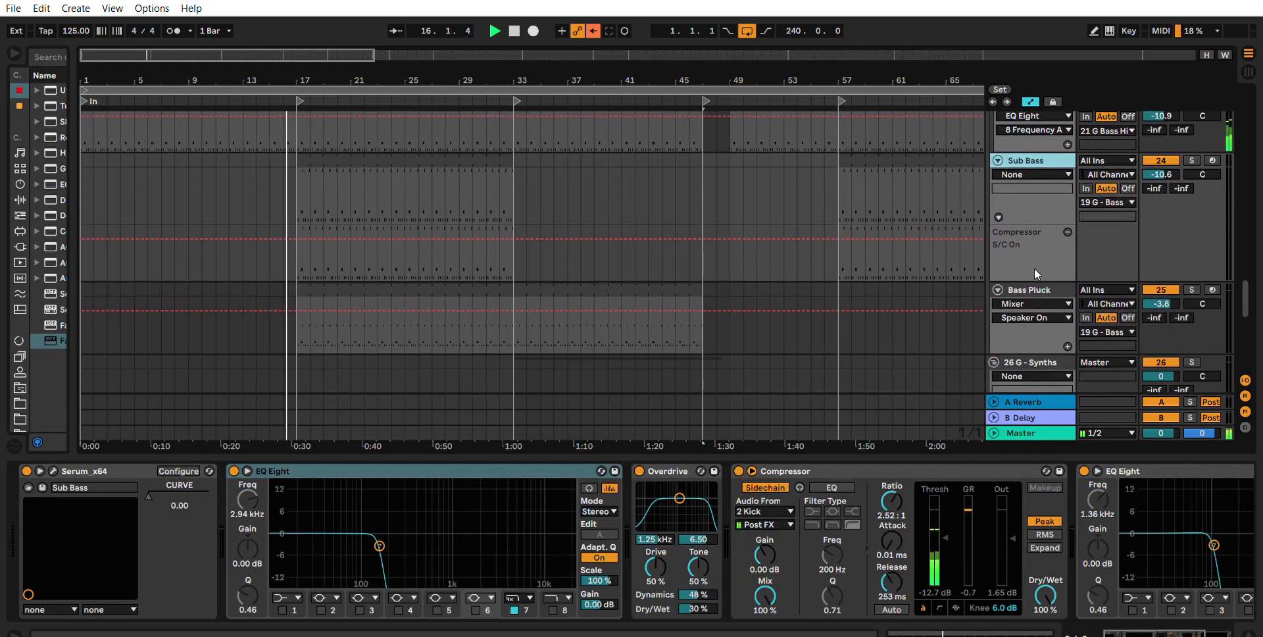
Show the Bass Pluck track's device chain and look over the synth, vox and sweep tracks.
key(Down)
scroll(1026, 220, down, 4)
scroll(981, 208, down, 4)
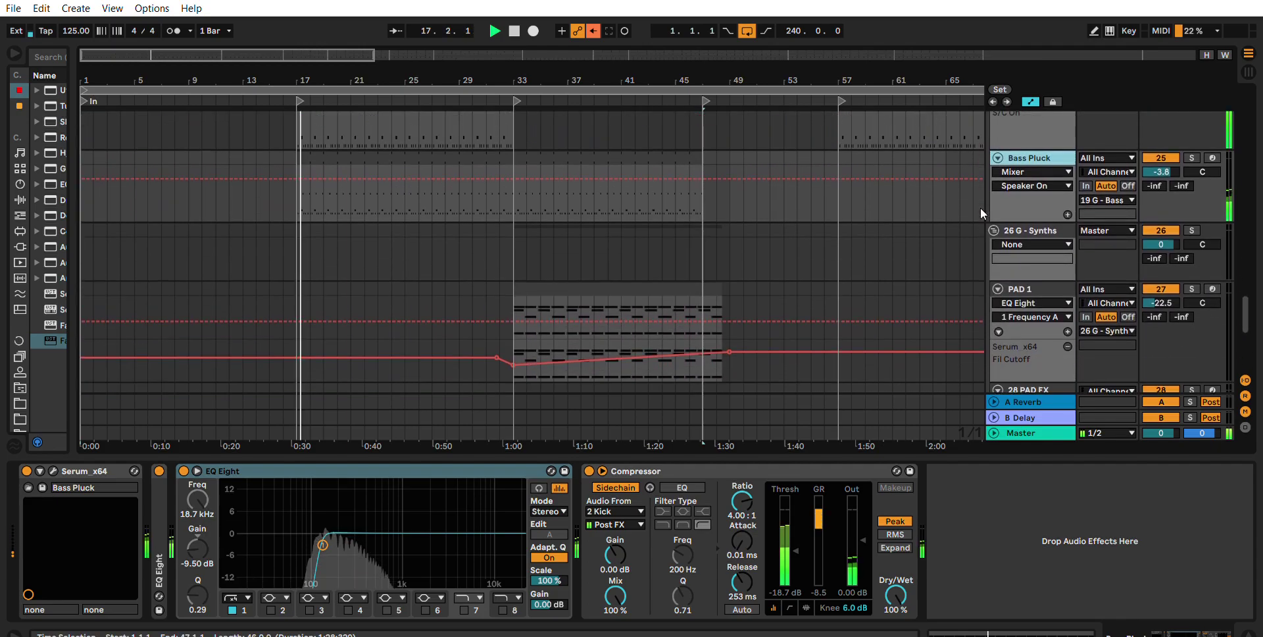
scroll(779, 186, down, 4)
scroll(440, 124, up, 2)
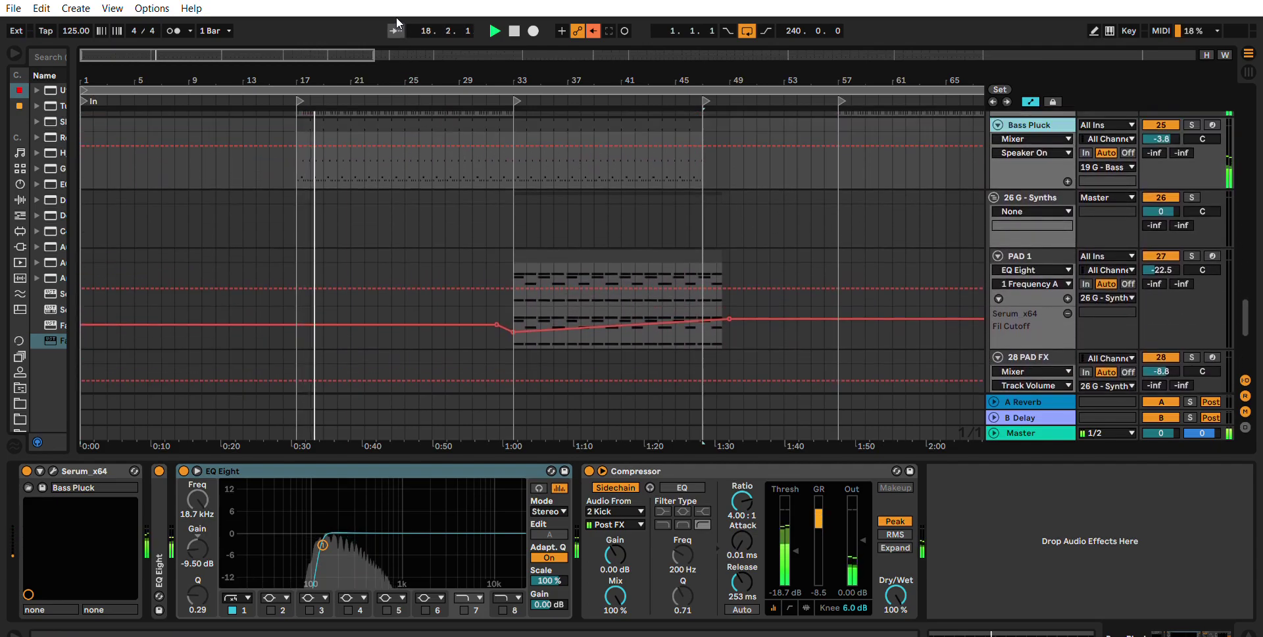
scroll(1073, 250, down, 12)
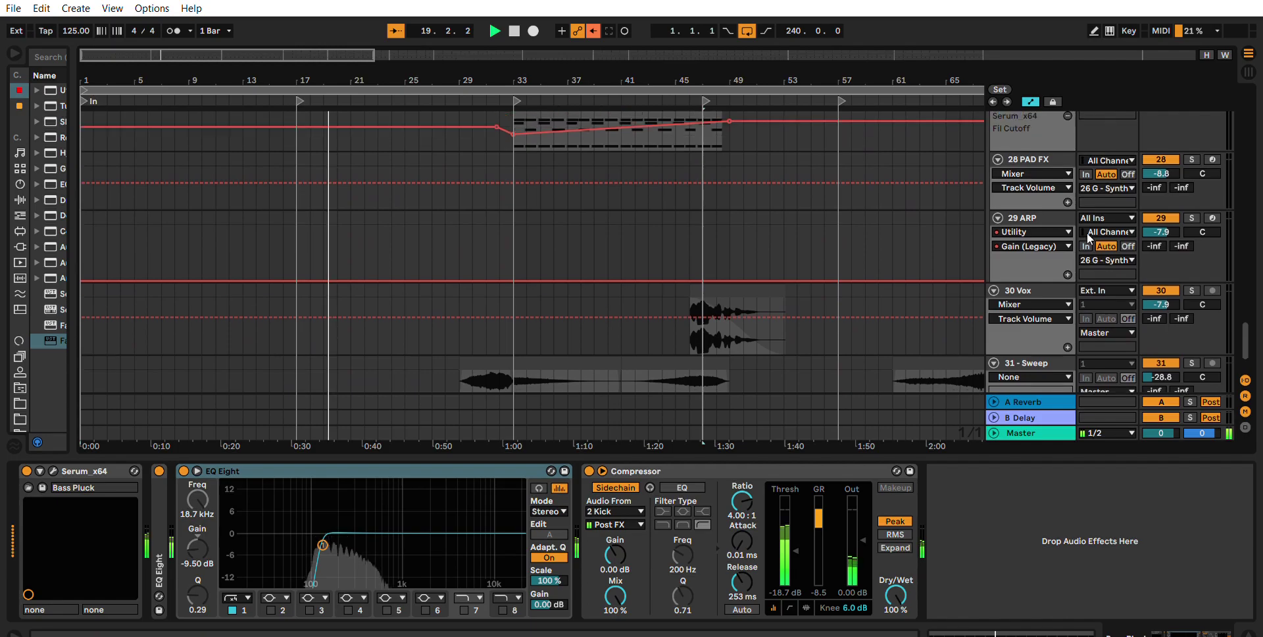
Collapse all tracks into their groups and show the G - Drums group's effects chain.
key(alt+u)
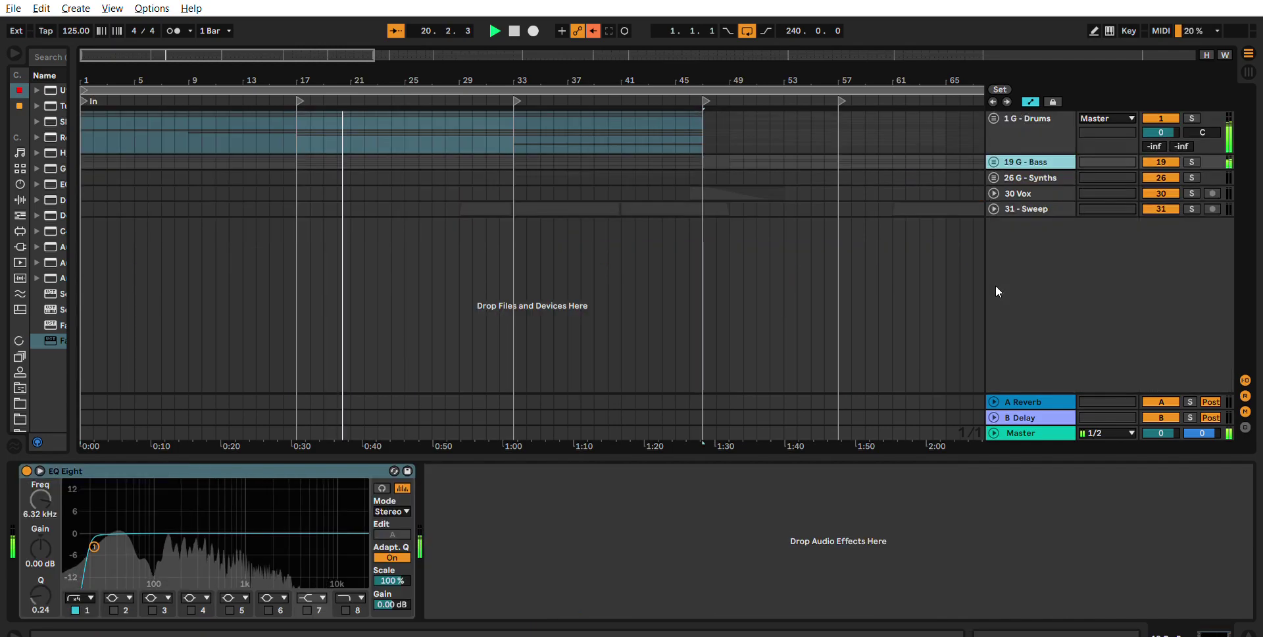
scroll(297, 167, up, 5)
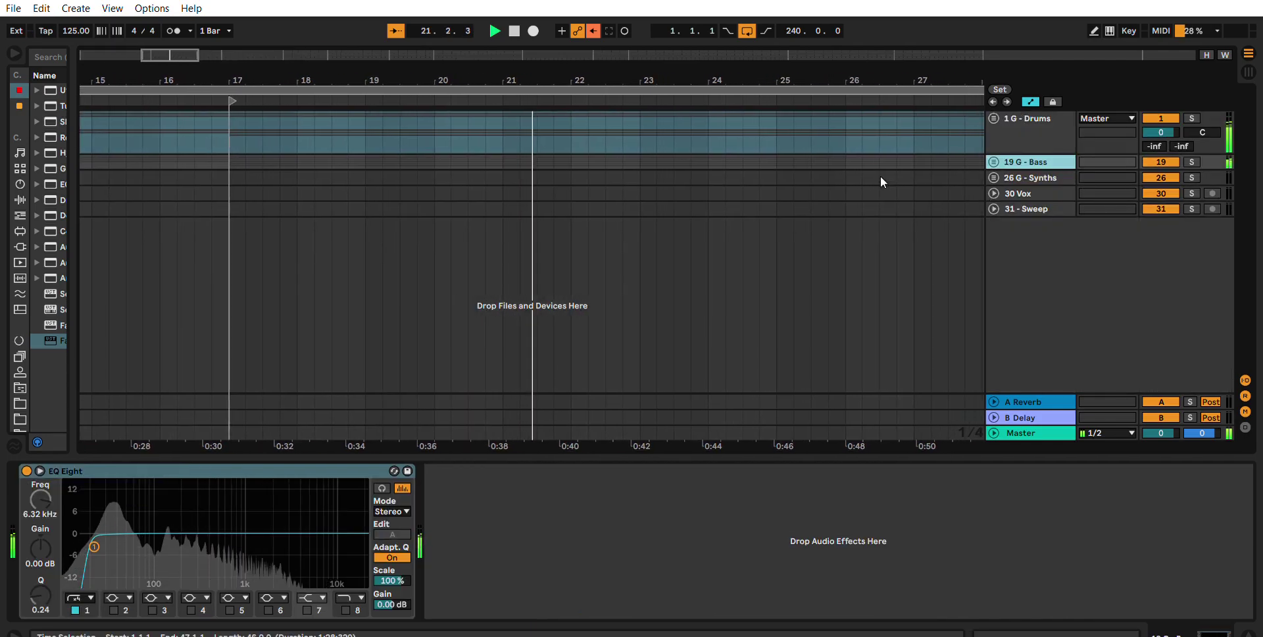
click(1013, 124)
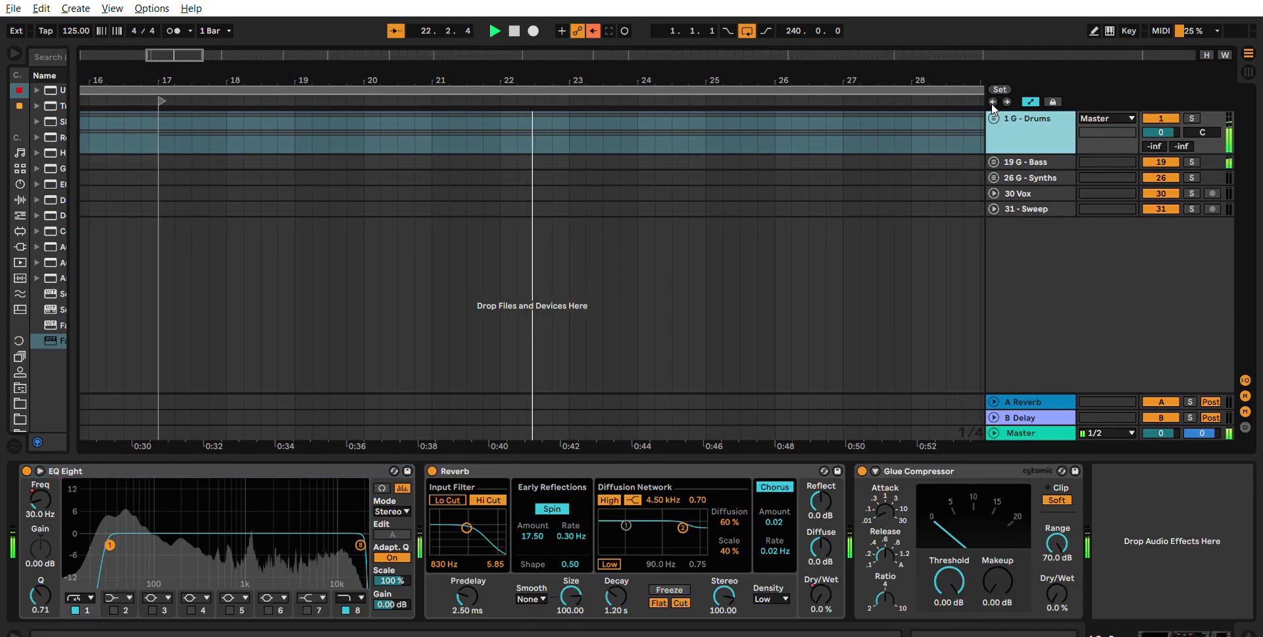
Unfold all tracks inside the groups and look over the hat tracks.
key(alt+u)
scroll(1059, 226, down, 8)
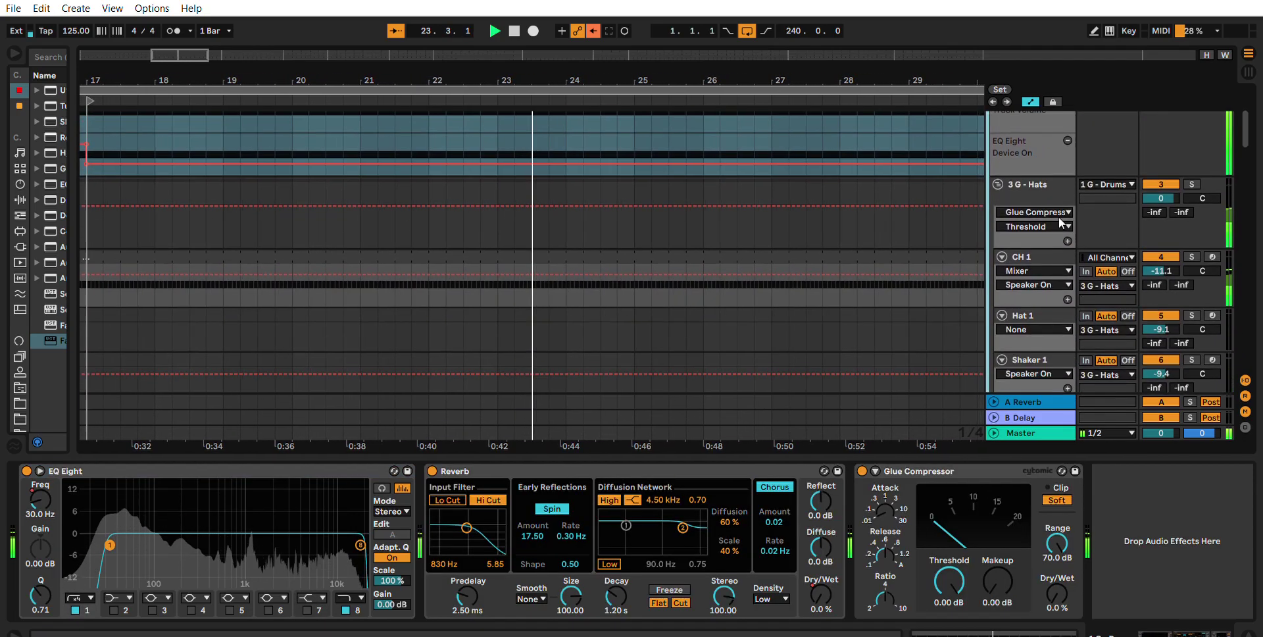
scroll(1057, 224, down, 6)
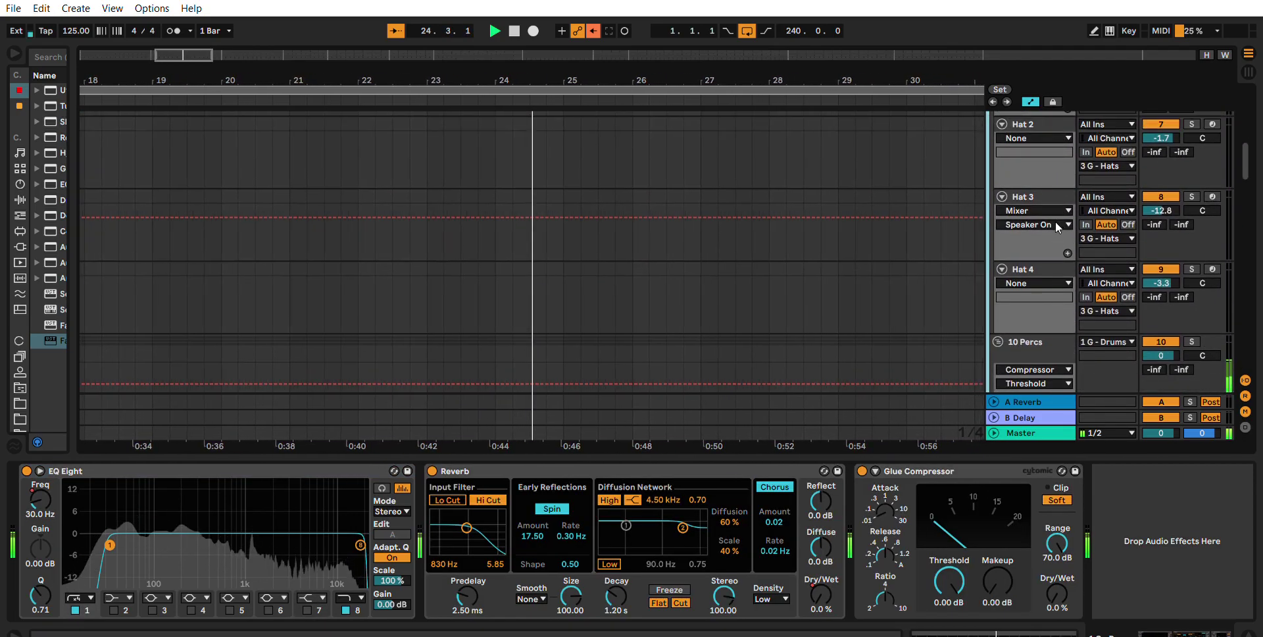
scroll(1037, 243, down, 3)
Examine the device chains of Percussion 1, Percussion 2 and Percussion 3 in turn.
click(1036, 242)
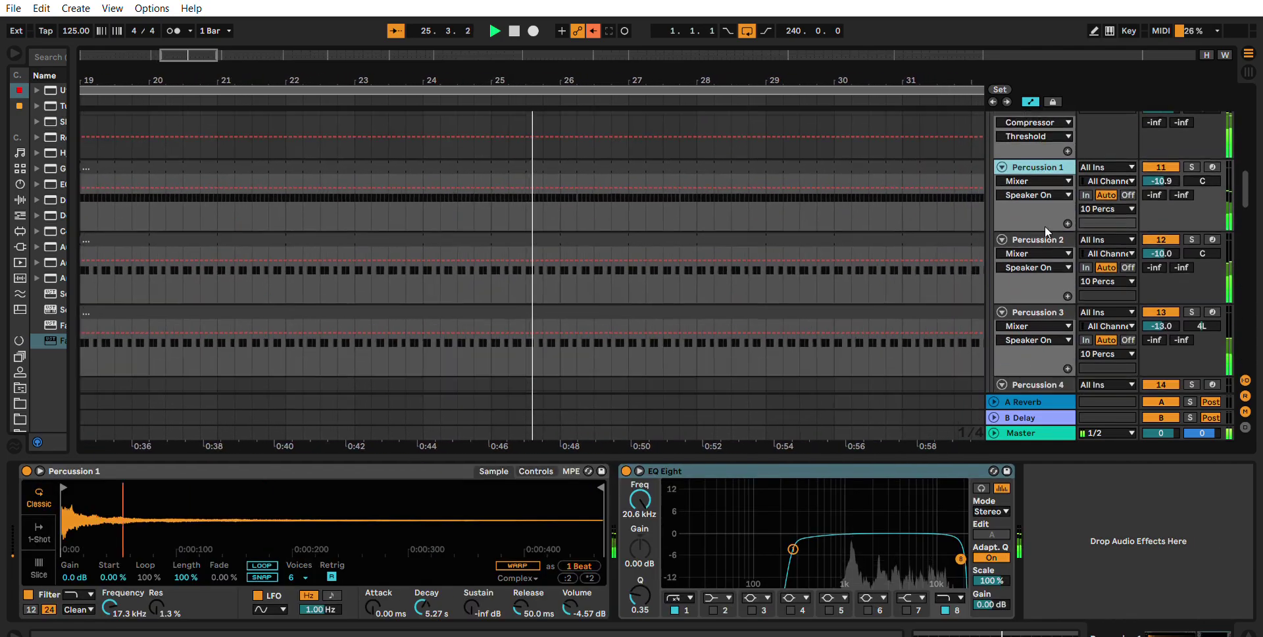
key(Down)
scroll(1046, 227, down, 1)
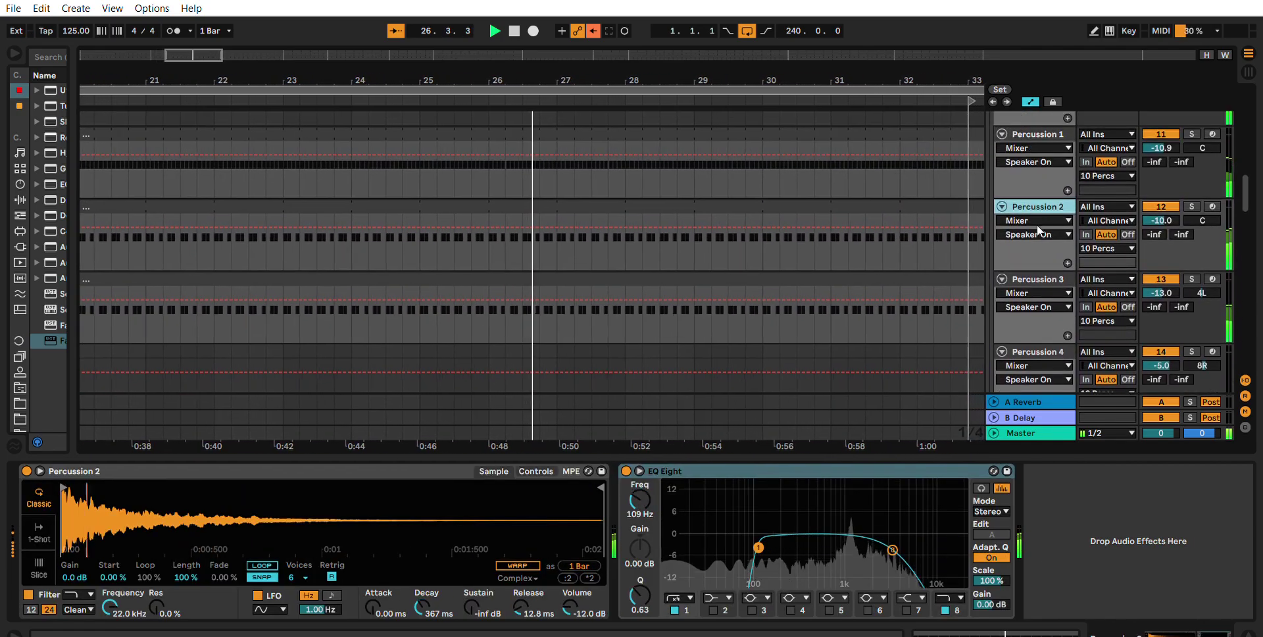
key(Down)
scroll(1046, 245, down, 1)
scroll(1040, 243, up, 2)
scroll(1030, 235, down, 2)
scroll(1067, 226, down, 5)
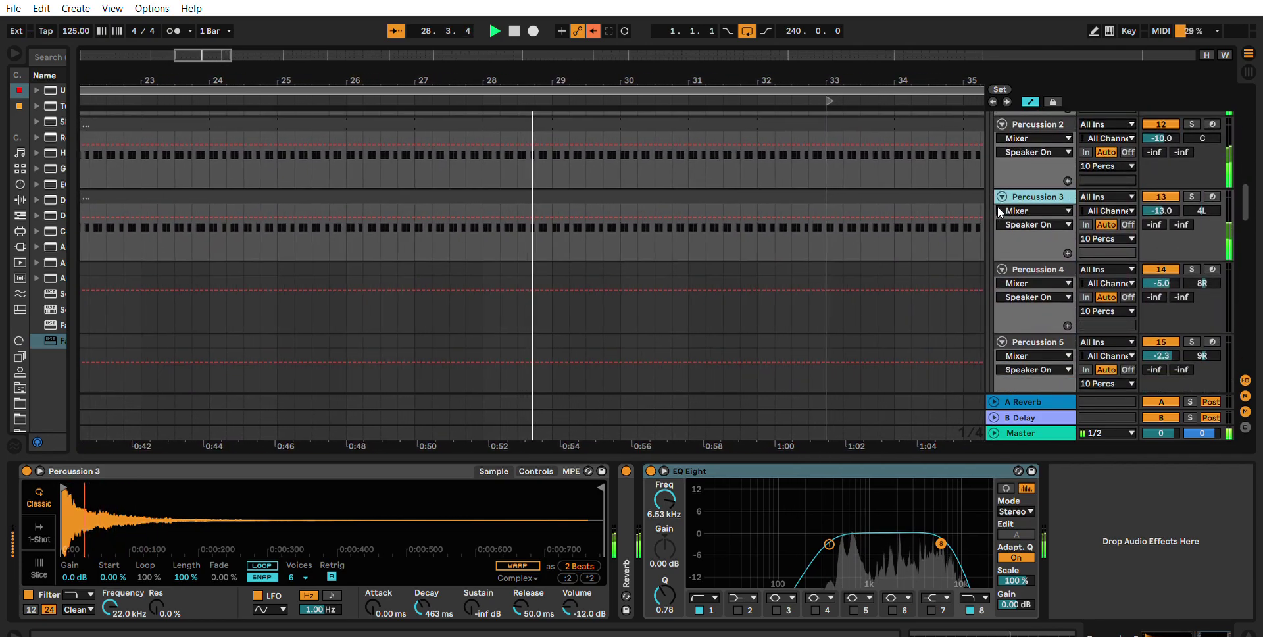
scroll(1025, 200, down, 1)
Fit the arrangement's full width in view and examine the clip layout of the percussion, bass and synth tracks.
key(w)
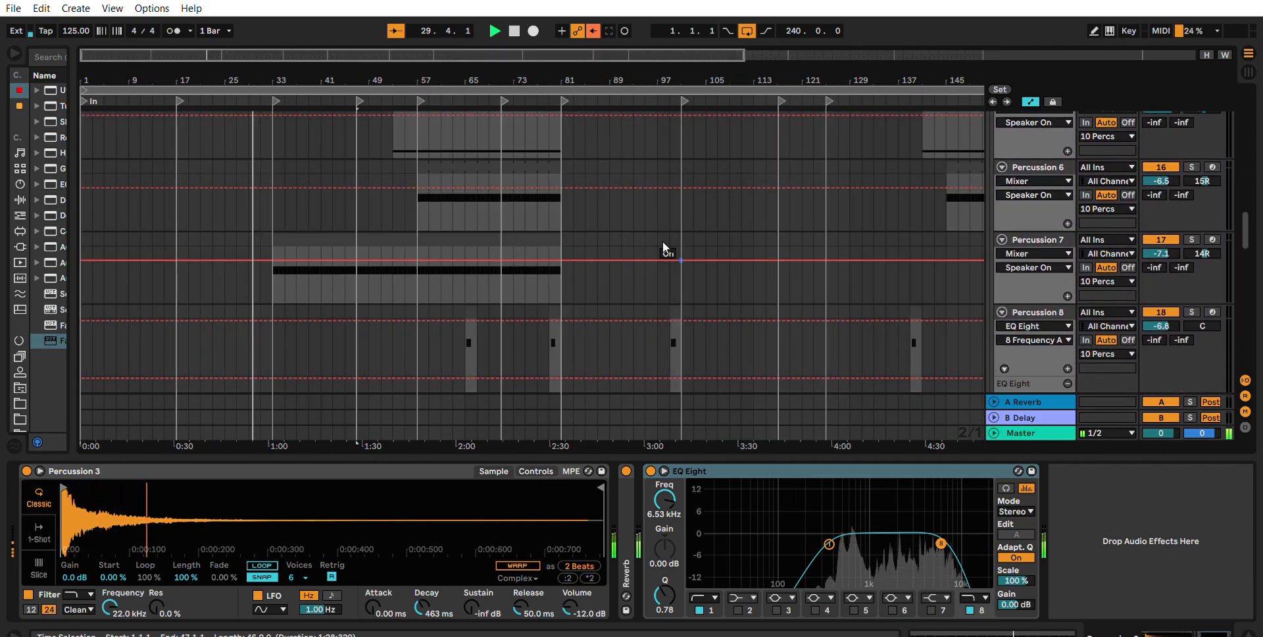
ctrl+scroll(140, 231, up, 3)
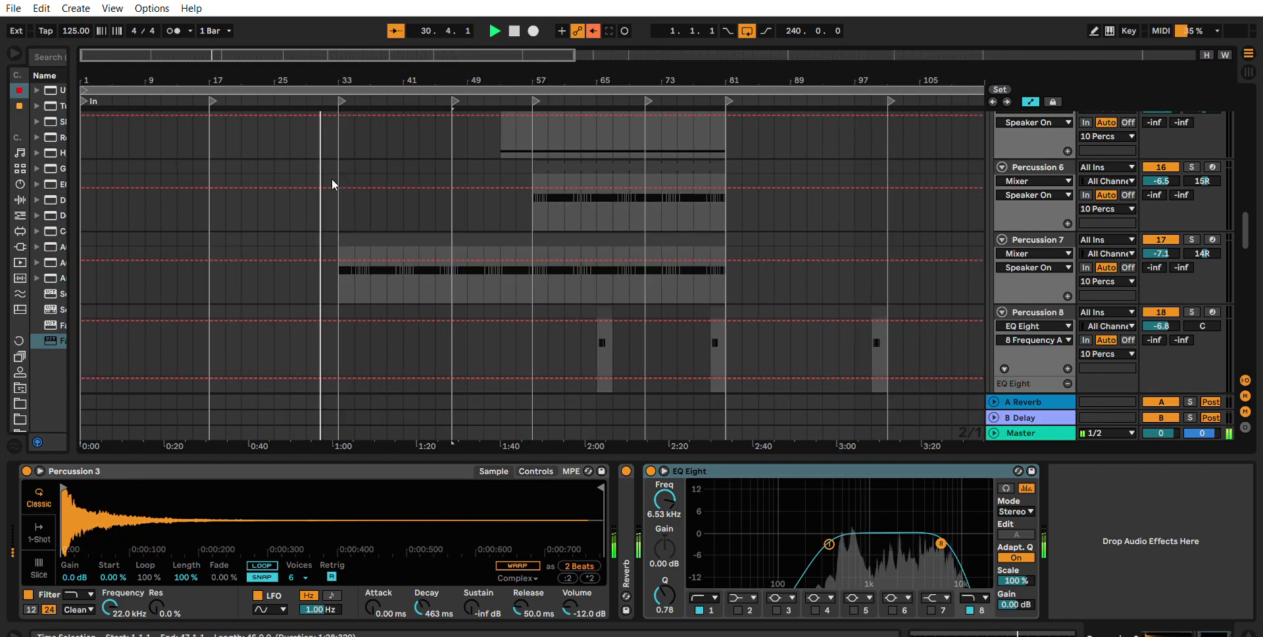
scroll(290, 188, down, 3)
scroll(506, 187, down, 2)
scroll(505, 188, down, 2)
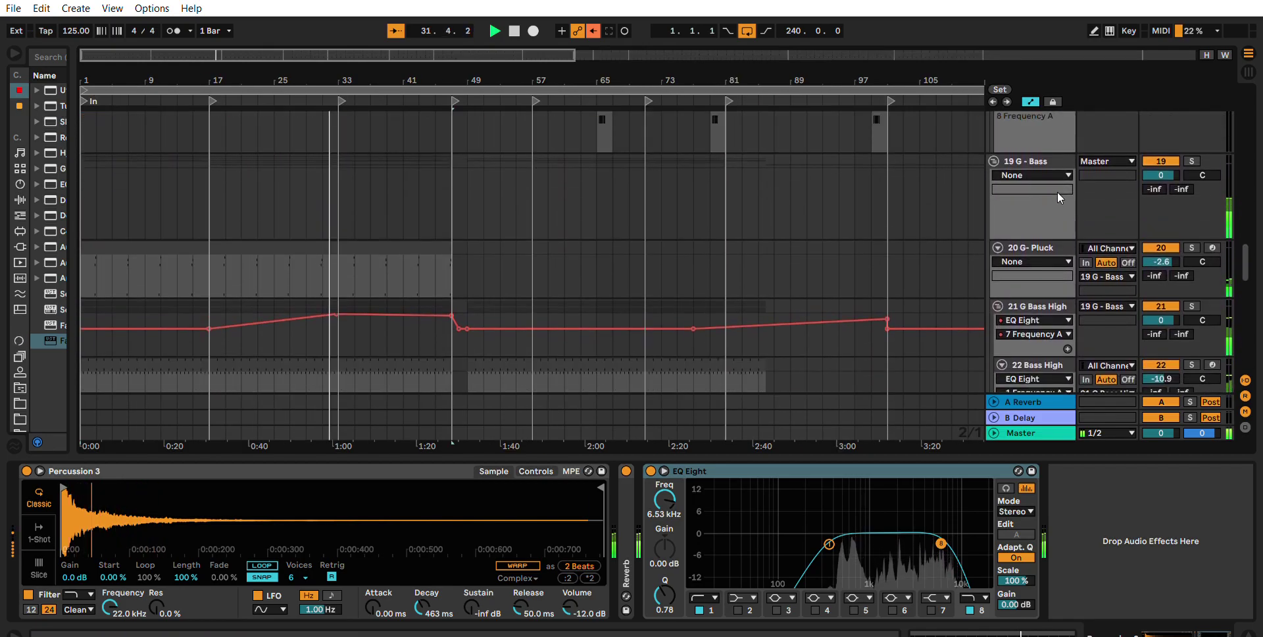
scroll(1056, 191, down, 4)
scroll(1061, 204, down, 5)
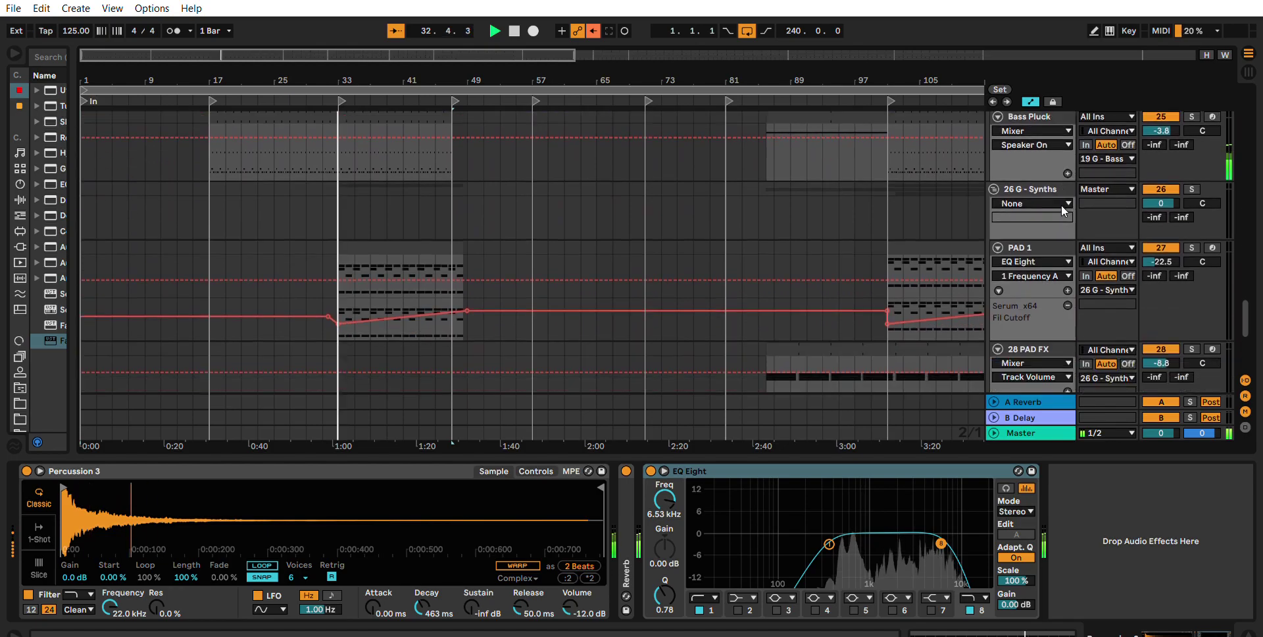
Show the PAD 1 track's devices and examine the clips of the pad, ARP, Vox and Sweep tracks.
click(1031, 162)
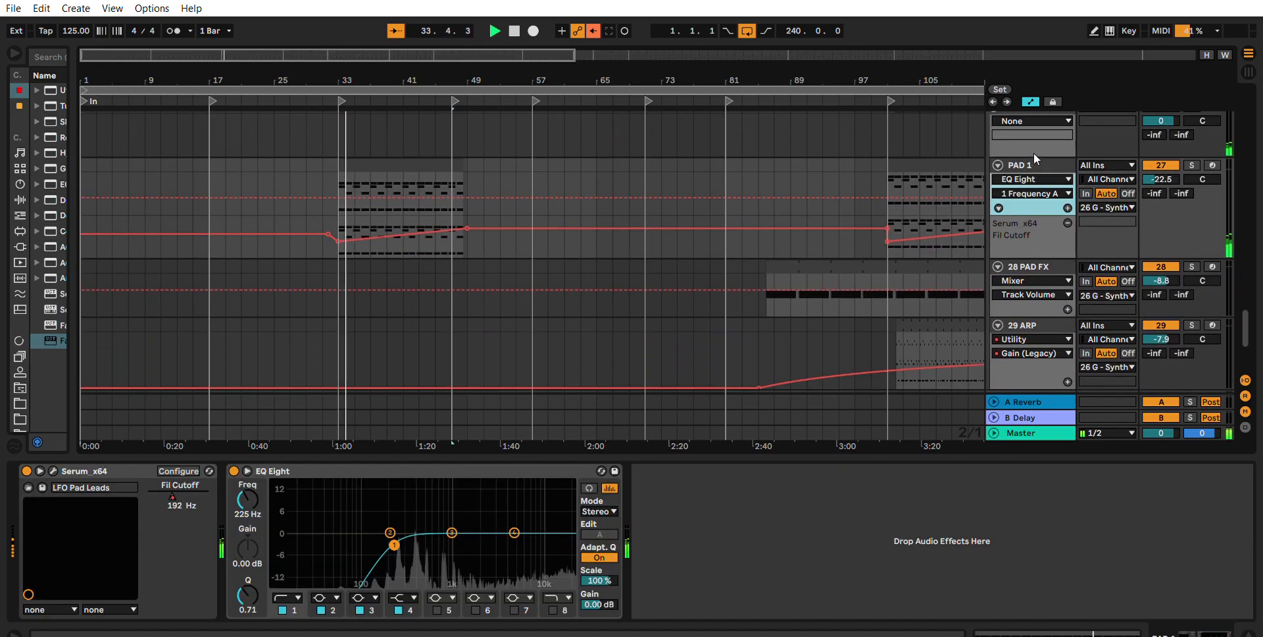
scroll(1043, 149, down, 5)
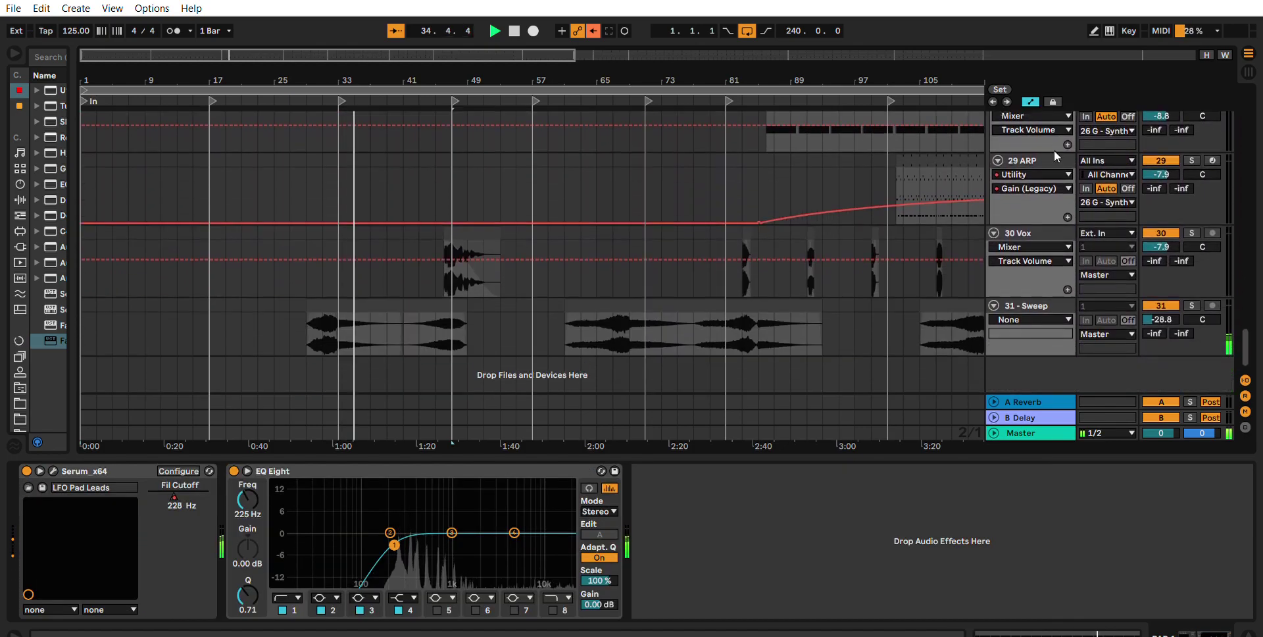
scroll(1020, 263, up, 6)
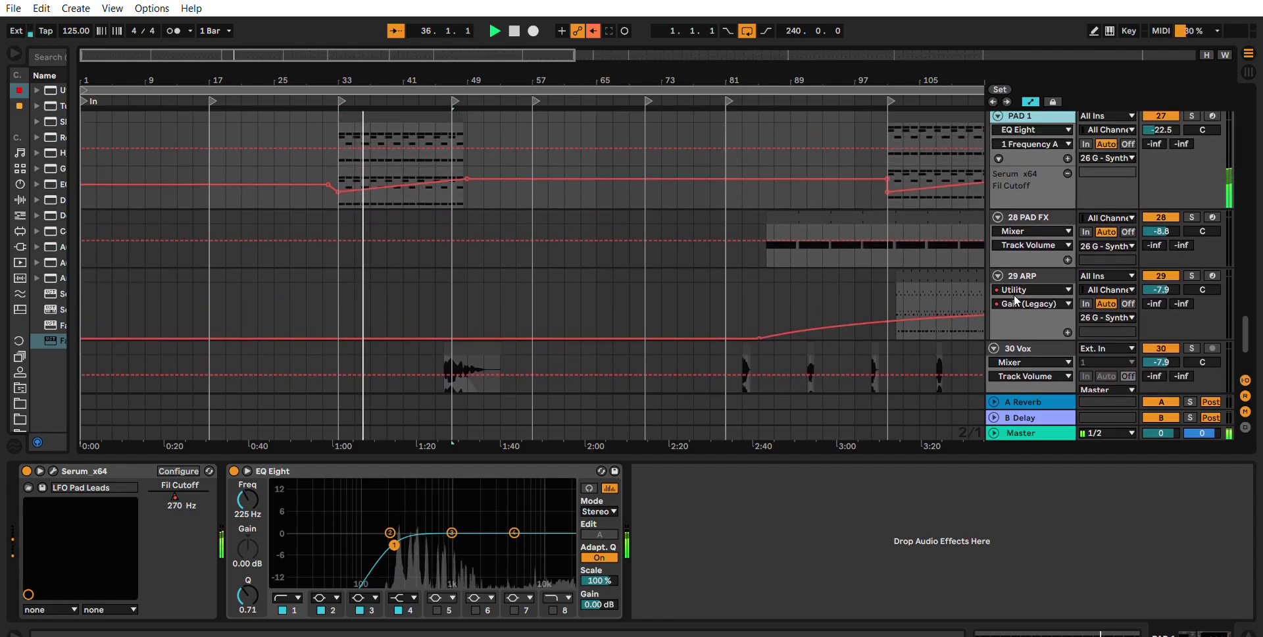
Look back over the bass, percussion and hat tracks, and show the Hat 2 track's devices.
scroll(476, 292, up, 8)
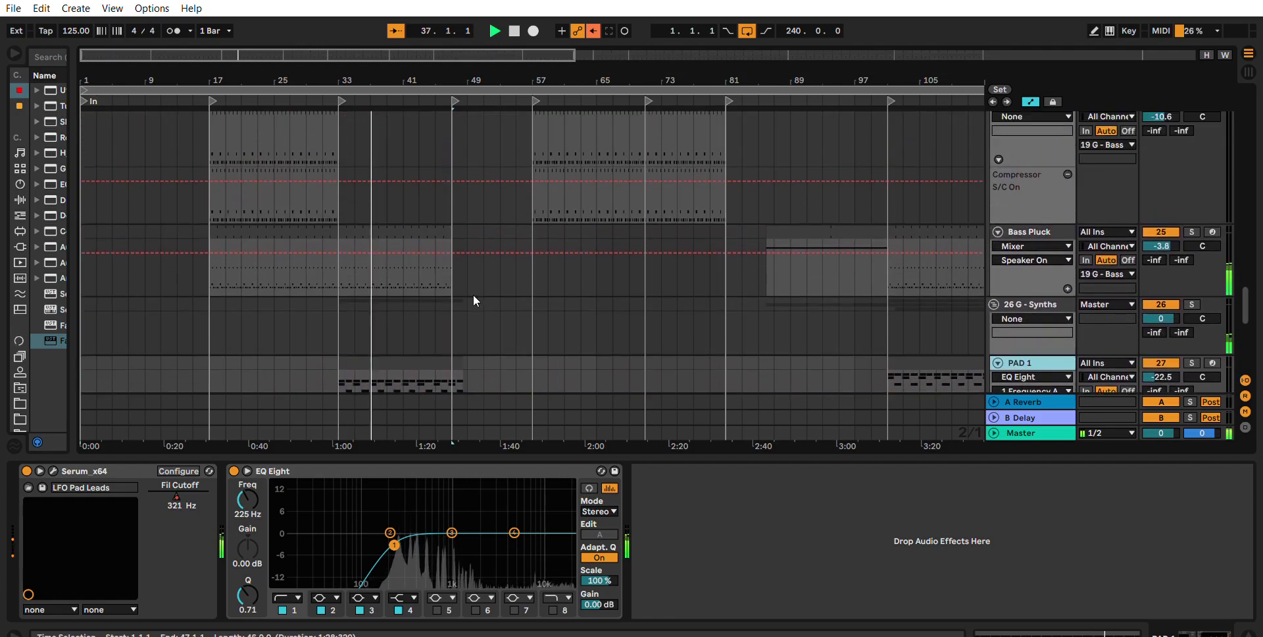
scroll(474, 294, up, 8)
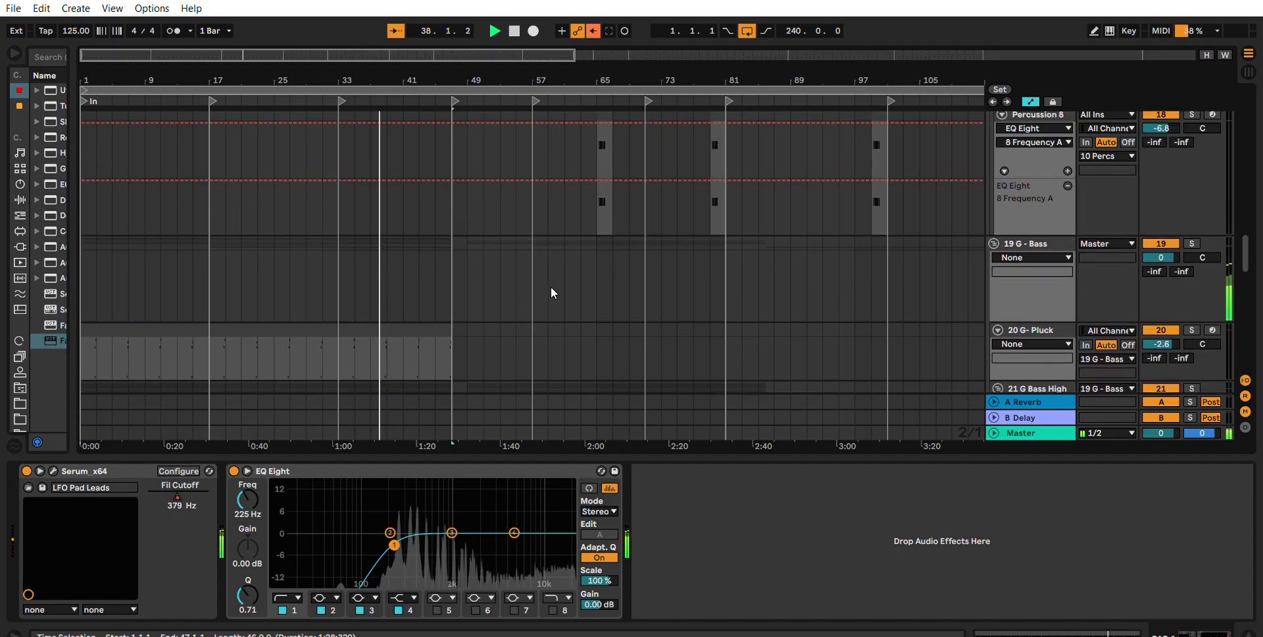
scroll(1052, 306, up, 8)
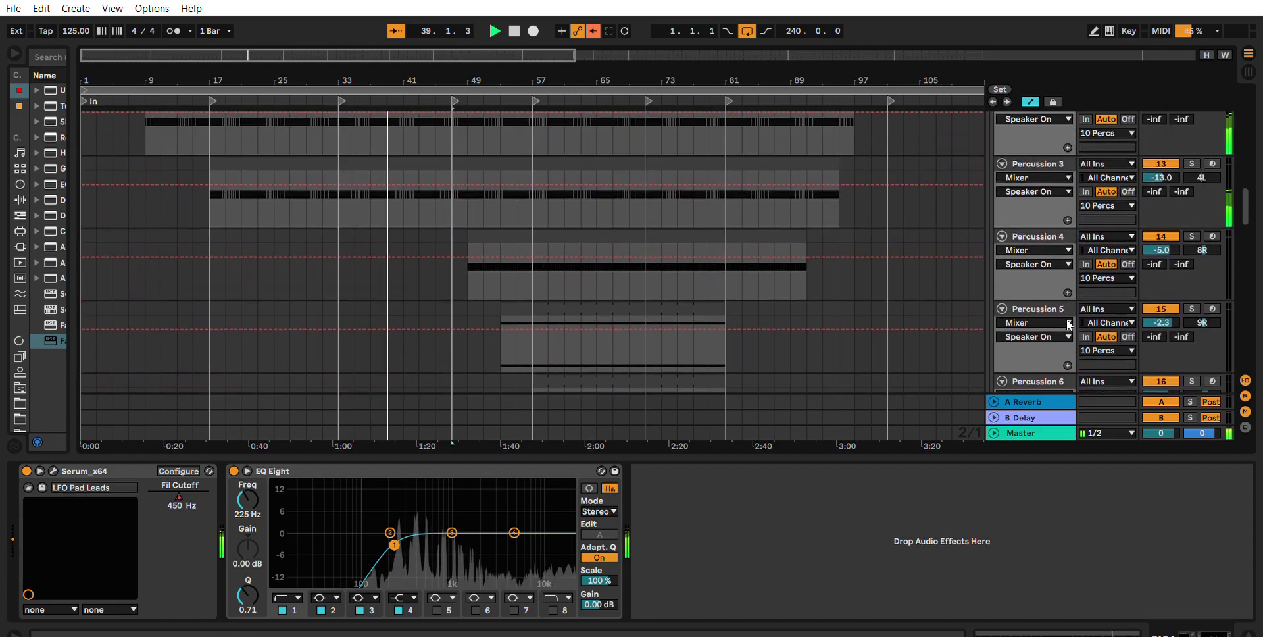
scroll(1067, 315, up, 6)
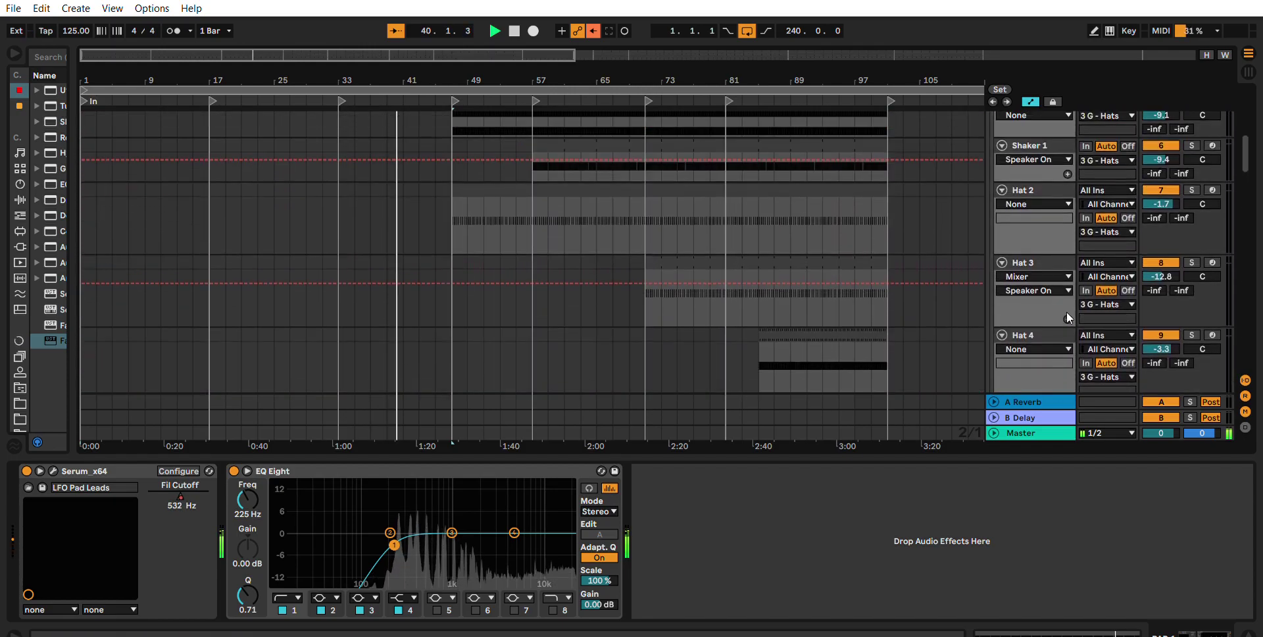
click(1060, 205)
scroll(1050, 214, up, 4)
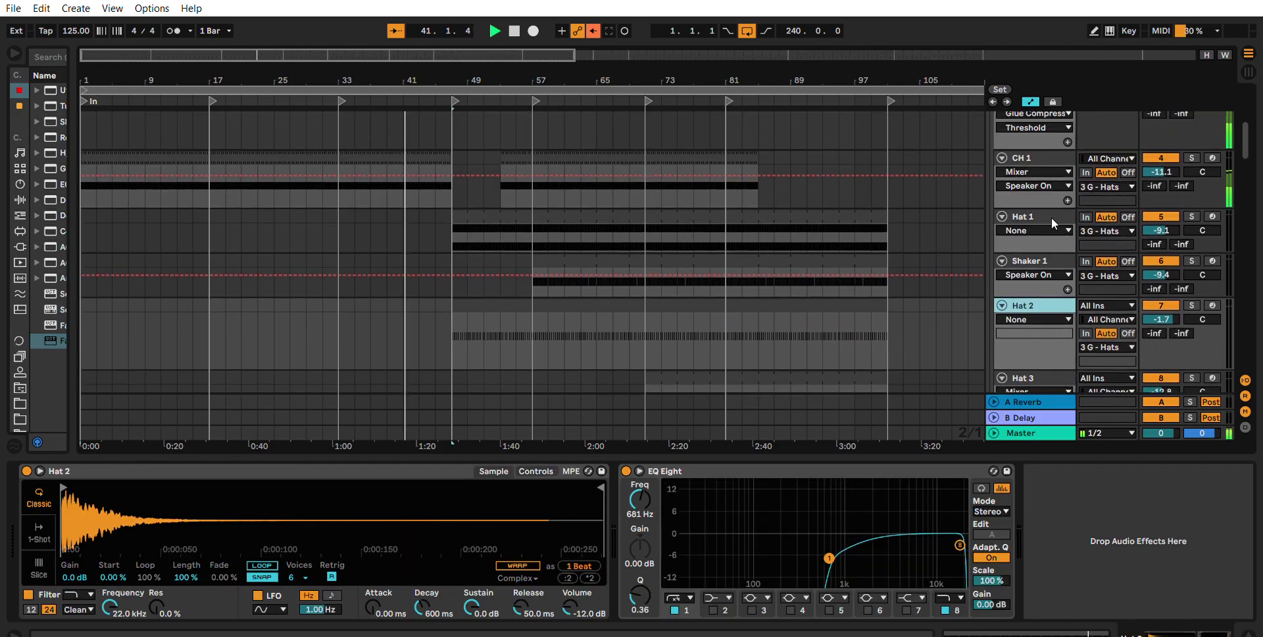
Show the Hat 1 track's devices and look back up to the Kick track's automation.
click(1057, 300)
scroll(1049, 283, up, 4)
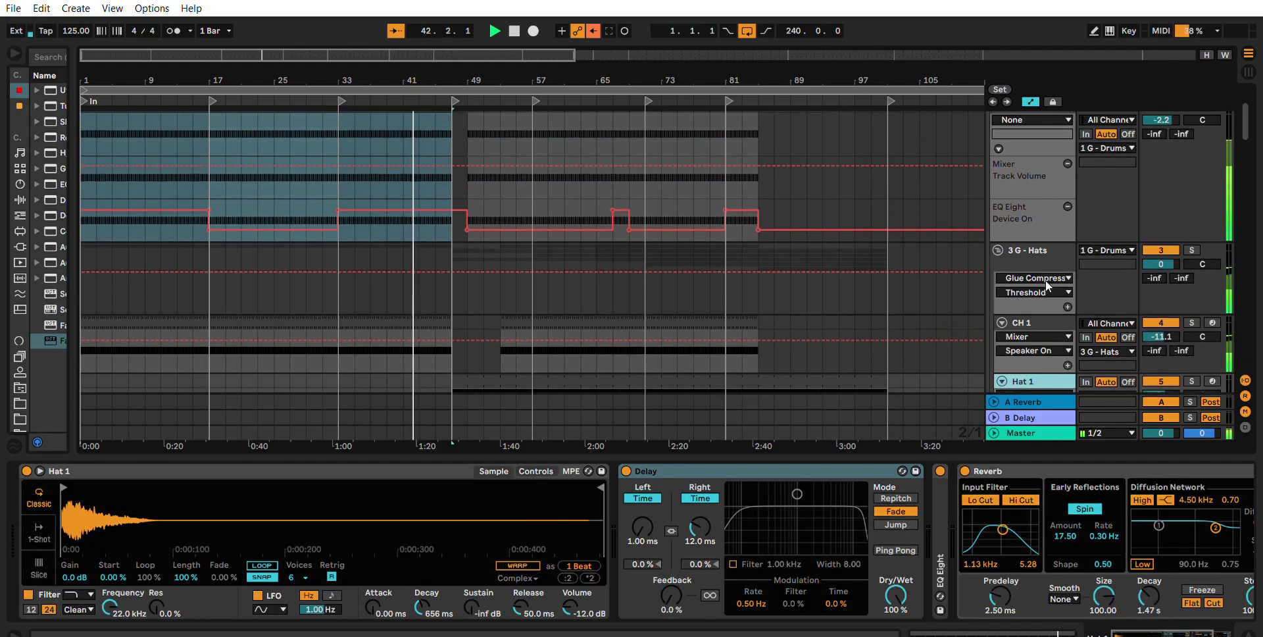
Hide the automation lanes, fold the Kick track and the Hats group, and unfold the Percs group.
key(a)
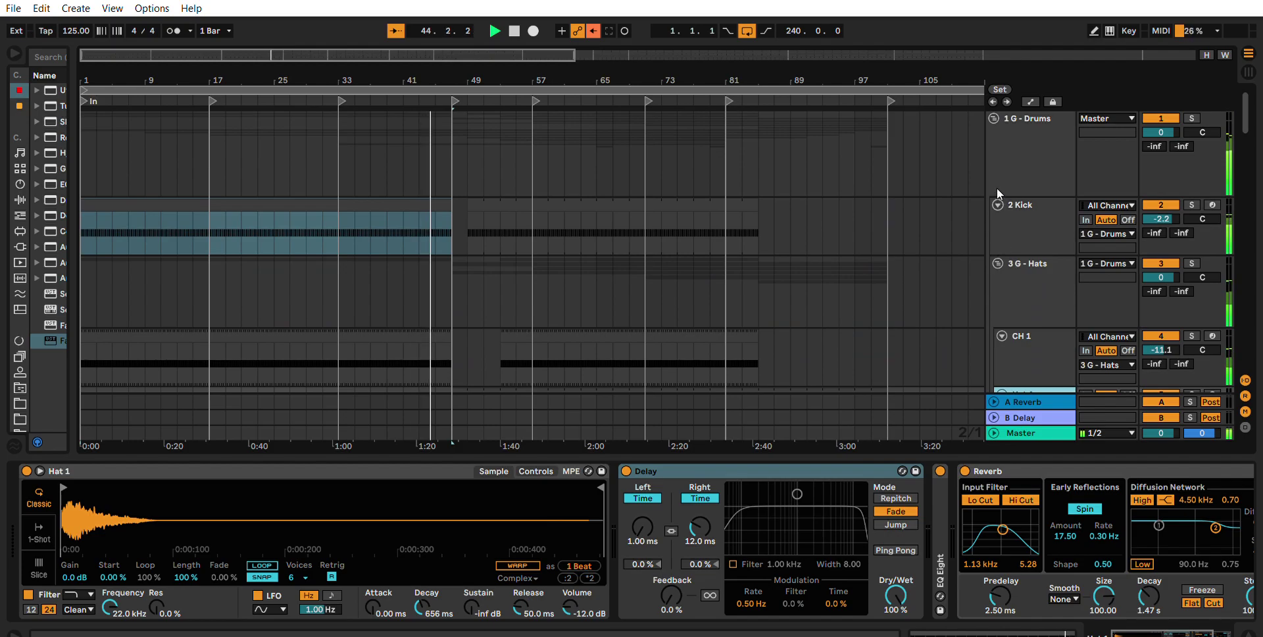
key(Left)
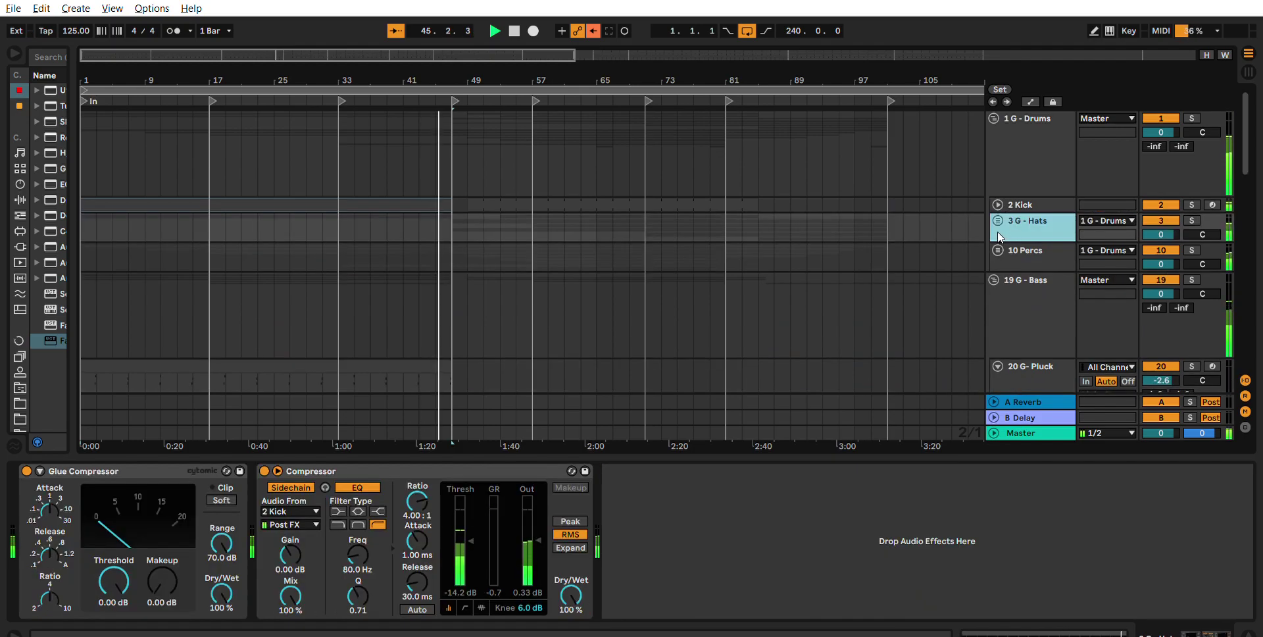
click(997, 250)
Examine the clips of the percussion tracks and the device chains of Percussion 4 and Percussion 7.
scroll(1052, 204, down, 3)
scroll(1053, 203, down, 3)
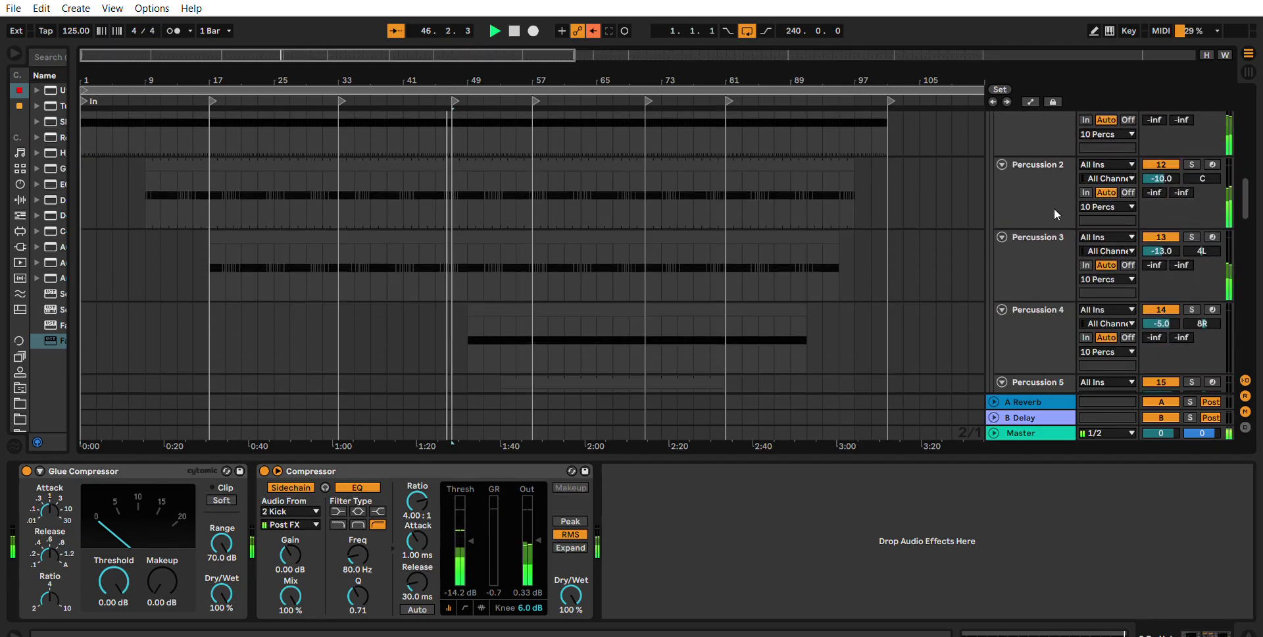
click(1046, 276)
scroll(1048, 254, down, 6)
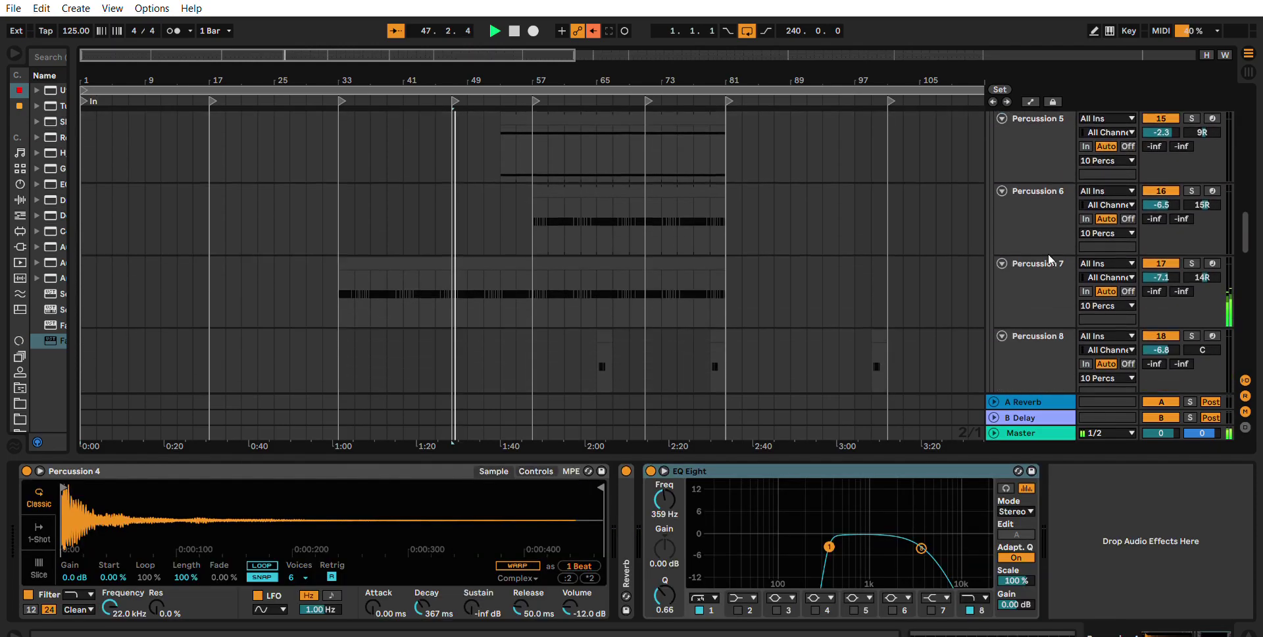
click(1043, 287)
scroll(1044, 246, down, 10)
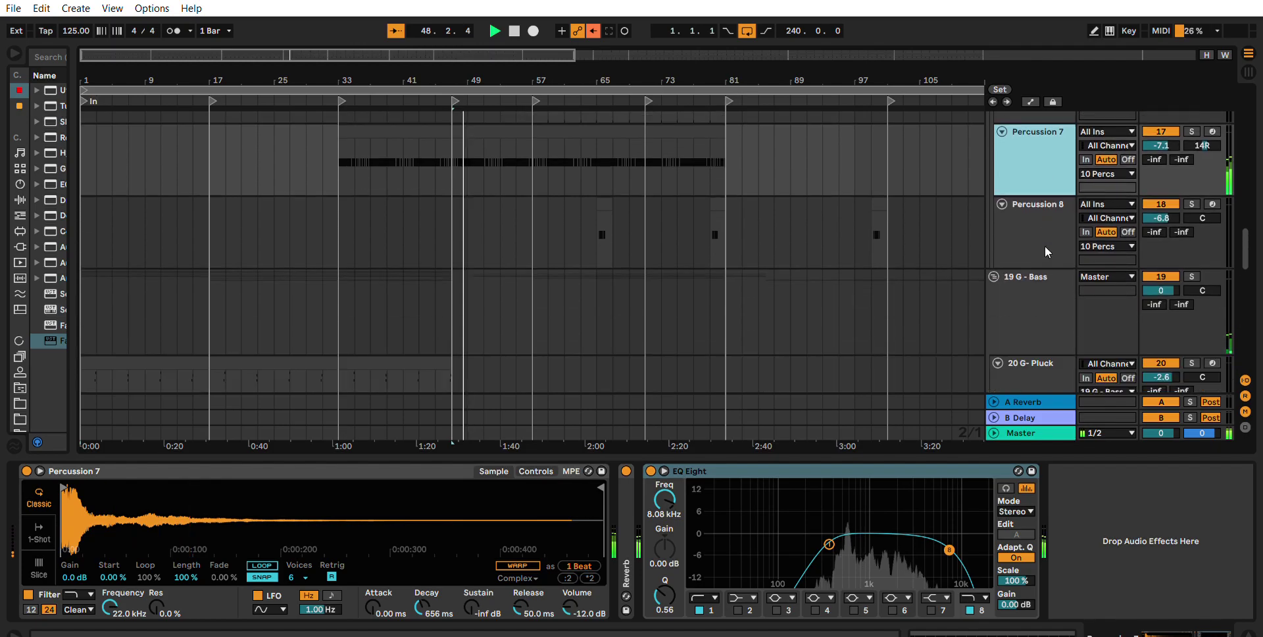
Show the Bass High 2 track's devices and examine the clips from the bass tracks down to the Sweep track.
scroll(1049, 246, down, 1)
click(1053, 246)
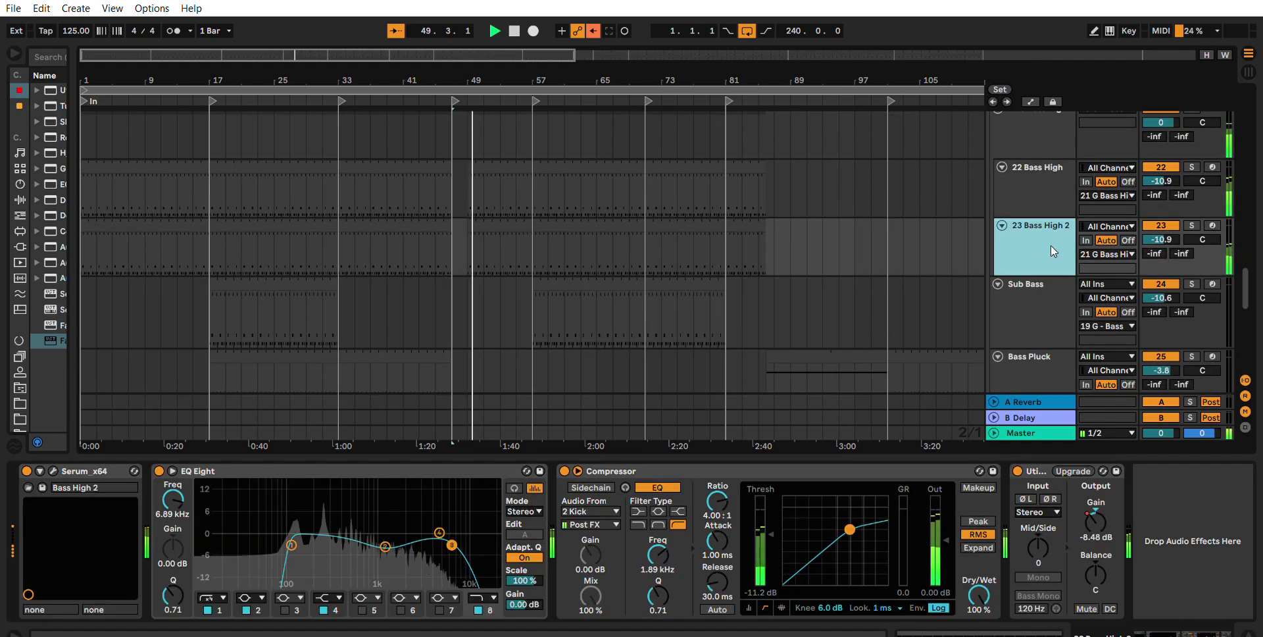
scroll(1049, 243, down, 4)
scroll(1049, 246, down, 5)
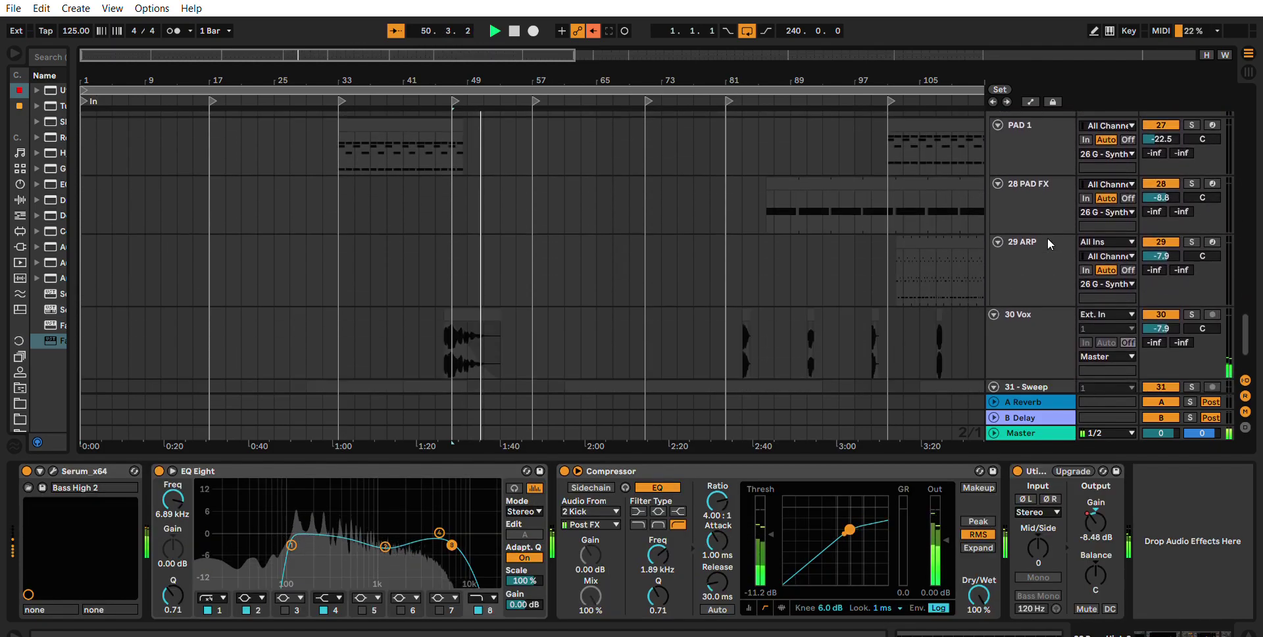
scroll(1008, 266, up, 6)
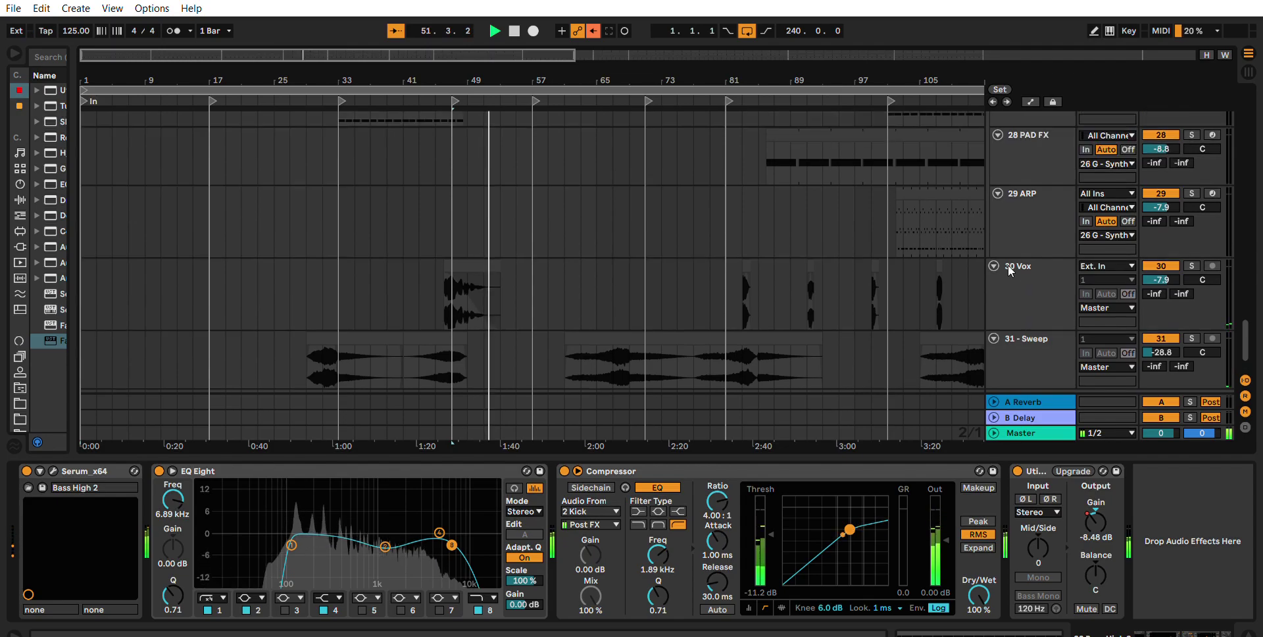
Look over the synth clips across the whole arrangement, and examine the bass clips around bars 29 to 77 closely.
key(minus)
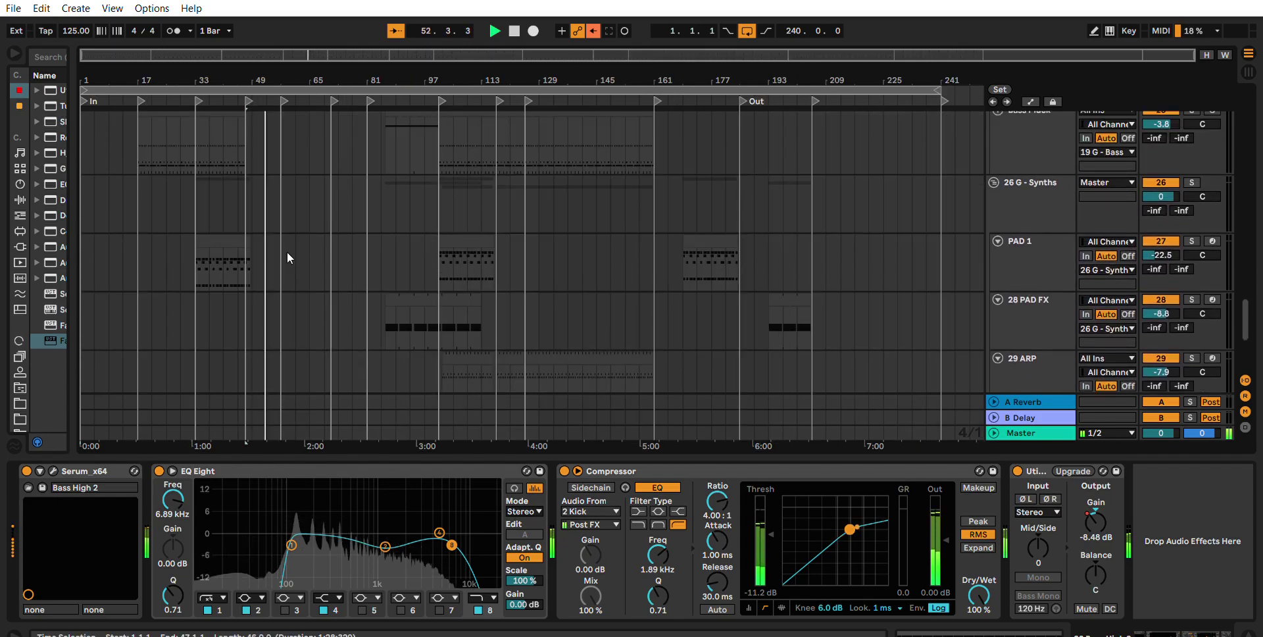
scroll(220, 231, up, 4)
key(plus)
key(plus)
key(plus)
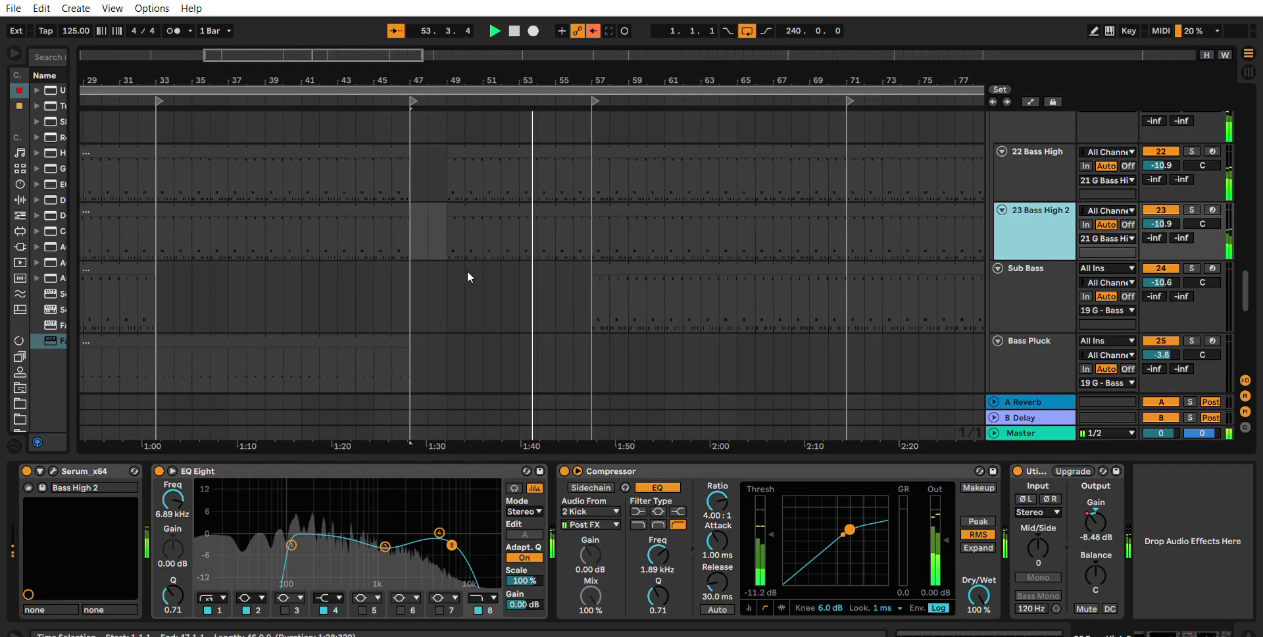
Show the device chains of the Sub Bass and Percussion 6 tracks in turn.
click(1046, 280)
scroll(1049, 270, up, 8)
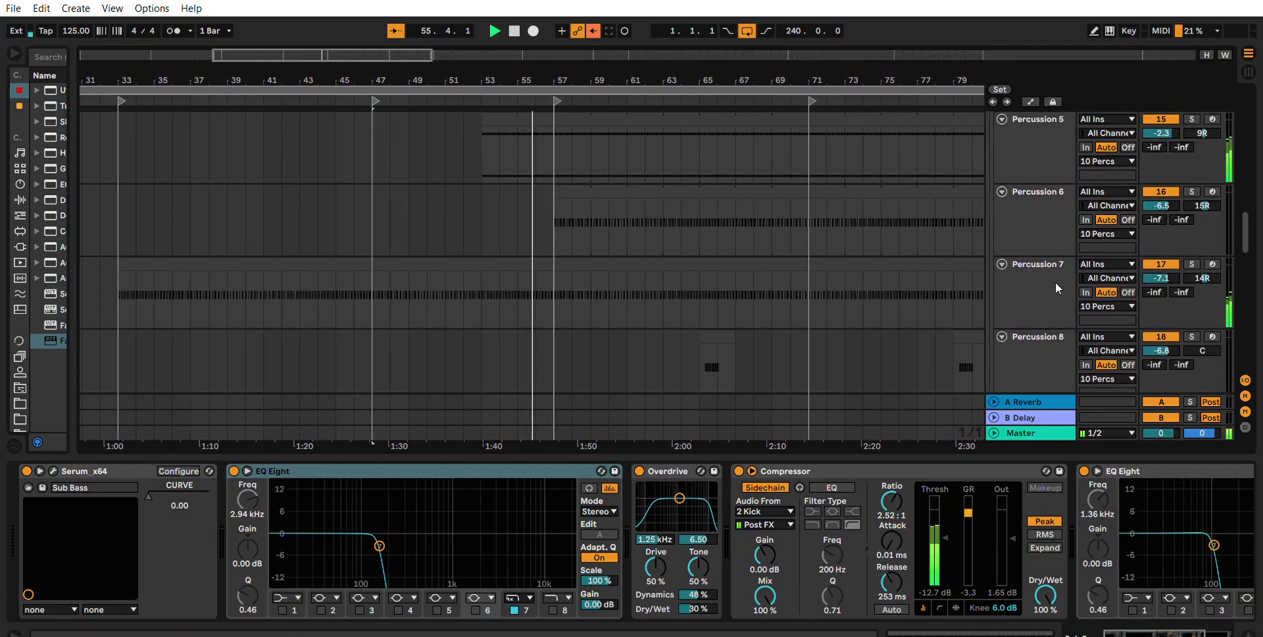
click(1048, 226)
scroll(1048, 226, up, 2)
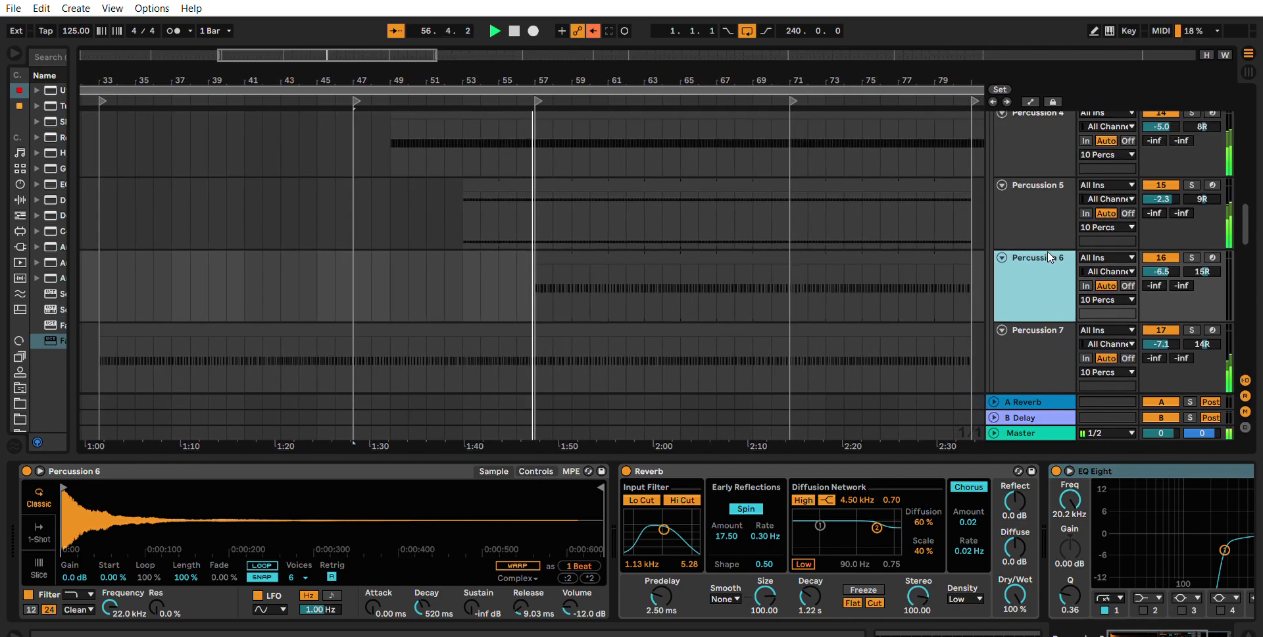
Show the automation lanes and examine them on the percussion and hat tracks.
key(a)
scroll(1049, 256, up, 8)
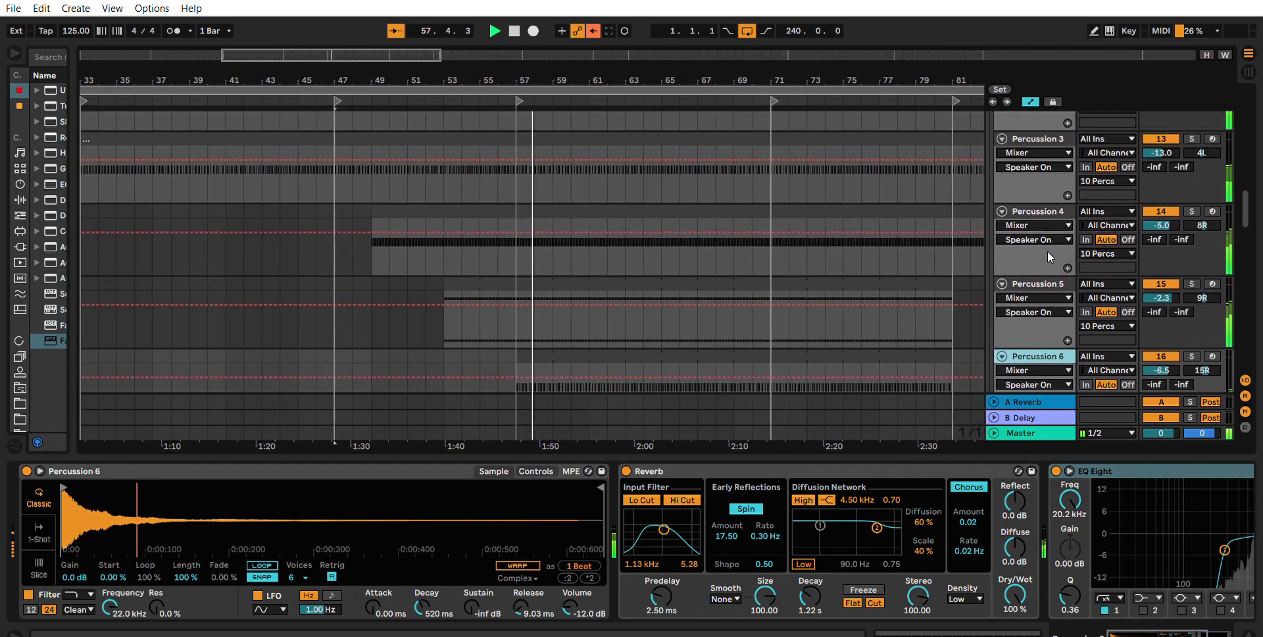
scroll(1048, 251, up, 8)
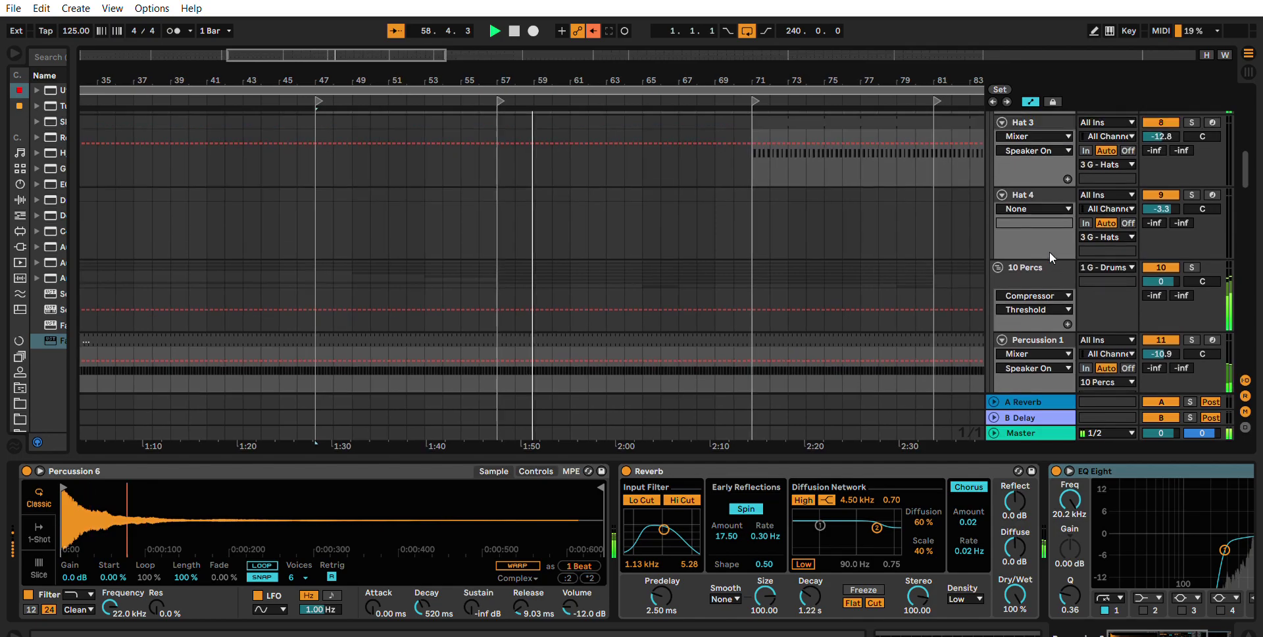
scroll(1049, 253, up, 2)
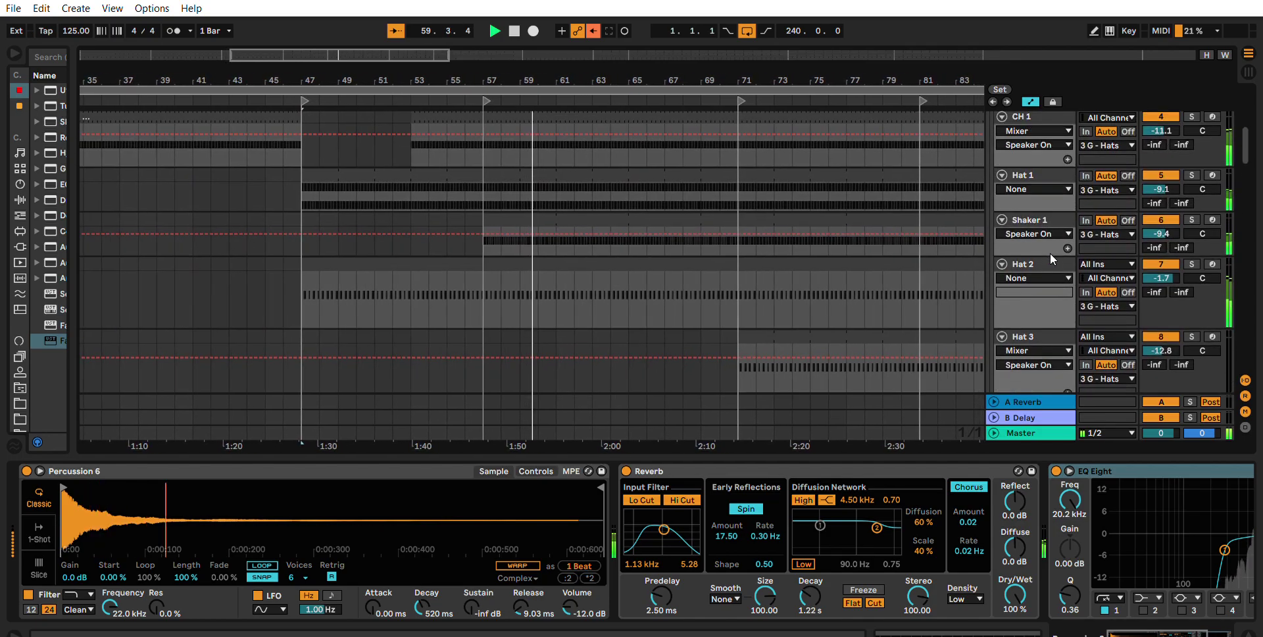
Step through the device chains of the hat tracks from Hat 1 to Hat 3.
click(1041, 203)
key(Down)
key(Down)
key(Down)
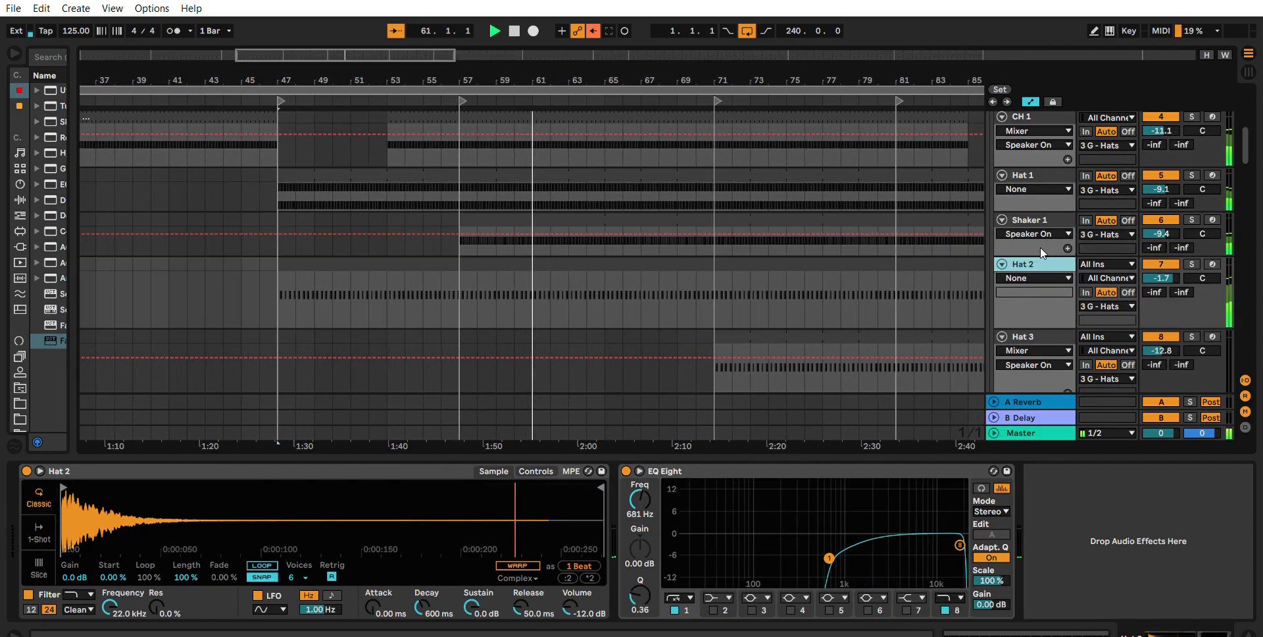
scroll(1043, 258, down, 8)
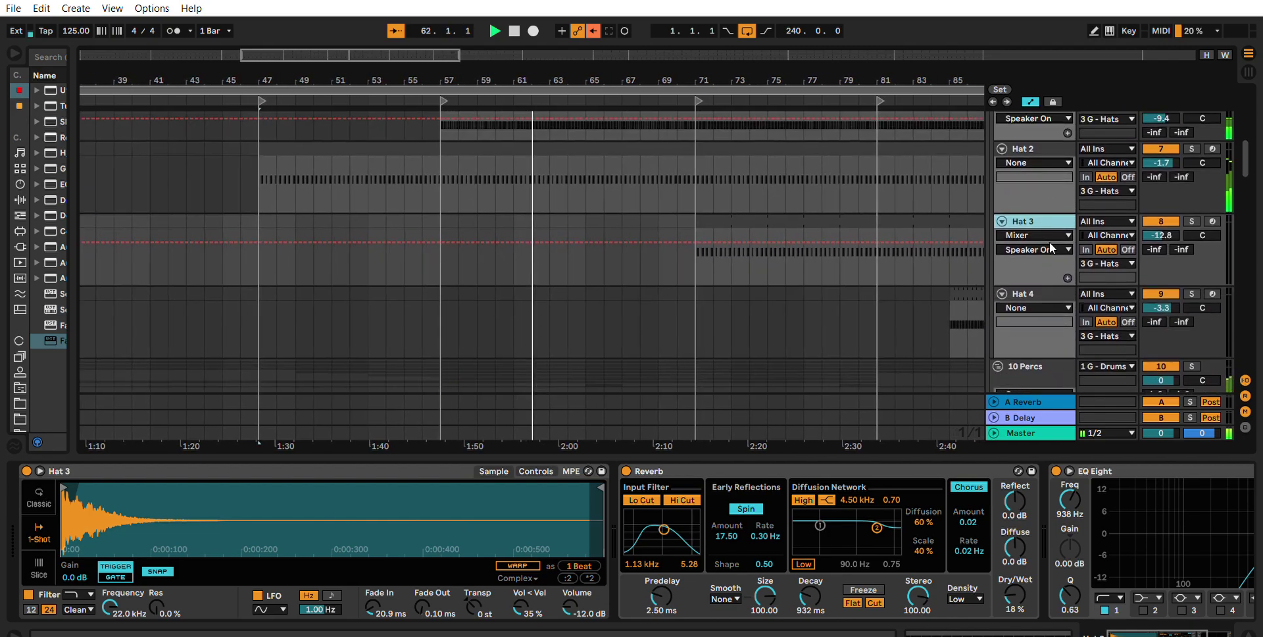
Examine the device chains of Percussion 1, Percussion 2 and Percussion 4 in turn.
click(1051, 241)
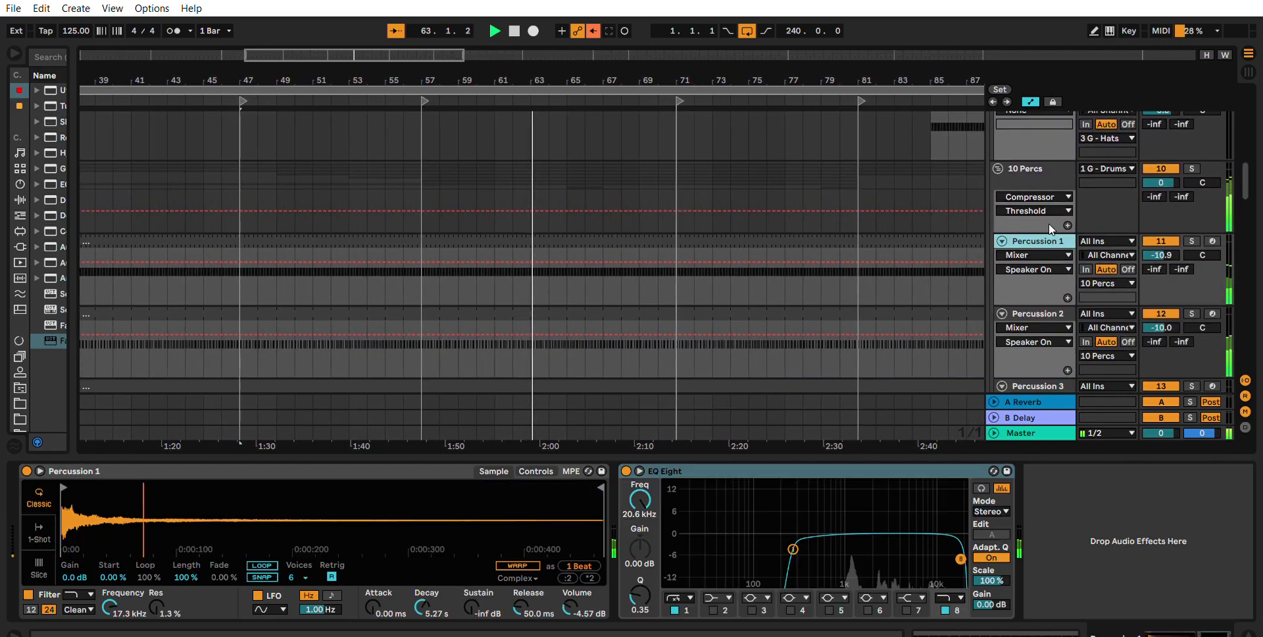
scroll(1049, 223, down, 2)
click(1038, 221)
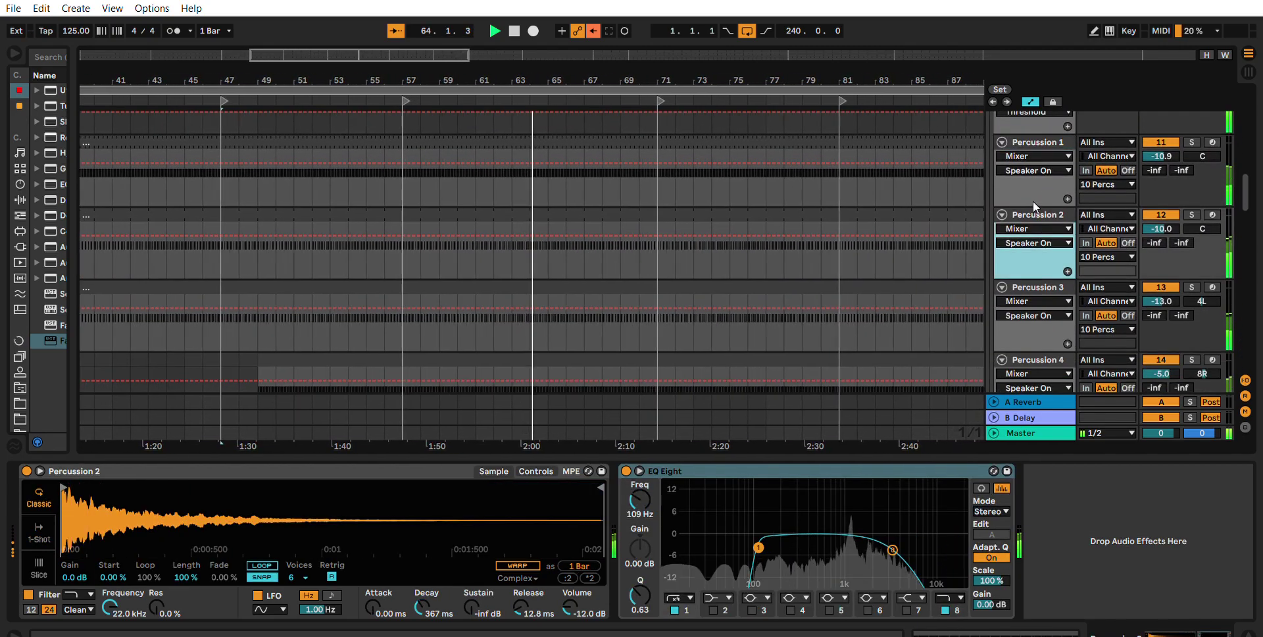
click(1034, 212)
scroll(1040, 218, down, 1)
scroll(1041, 226, down, 3)
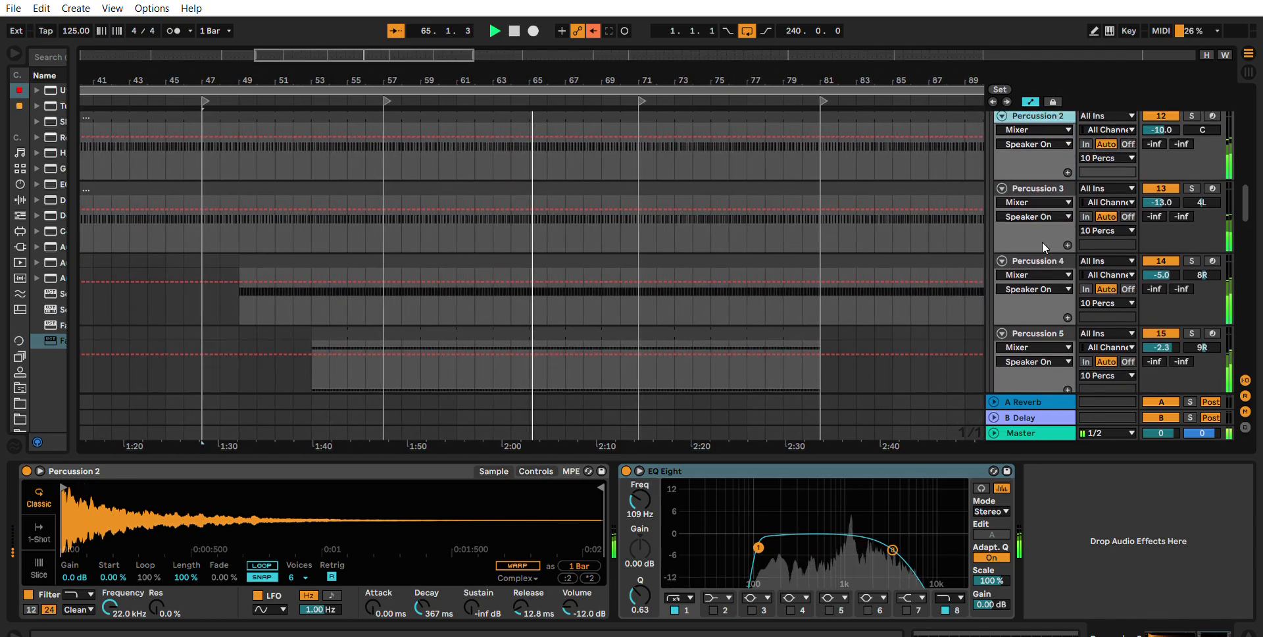
click(1042, 242)
scroll(1043, 242, down, 5)
scroll(1042, 241, down, 10)
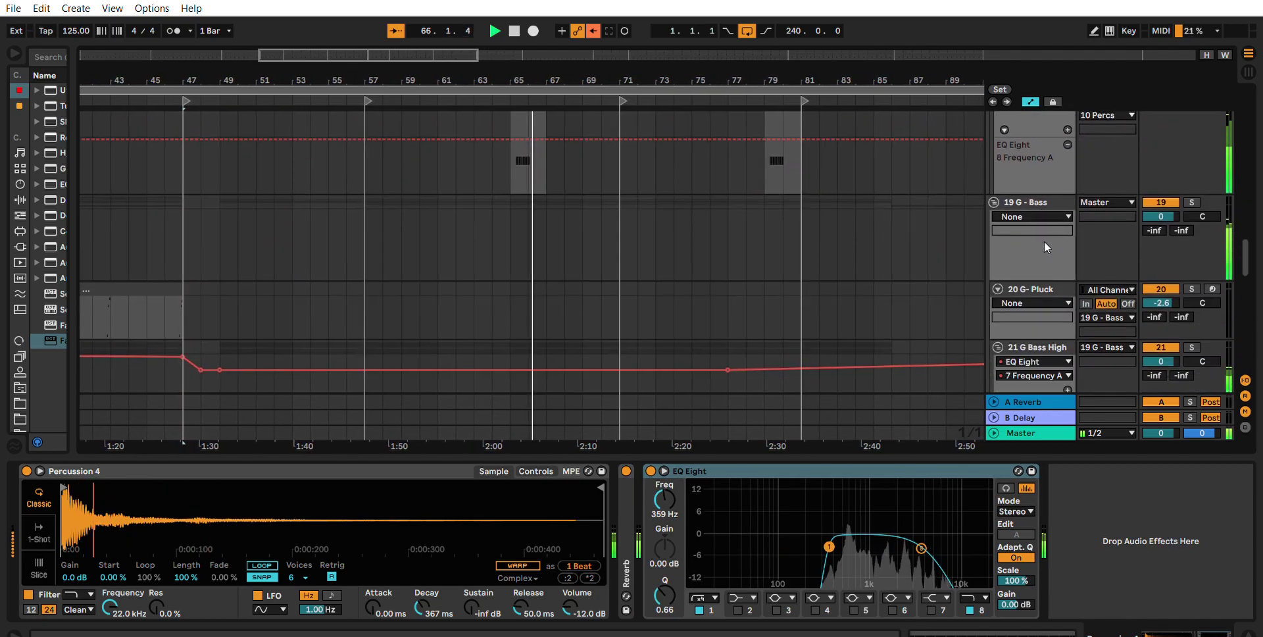
Show the Bass High track's devices and examine the notes of its clip starting at bar 49 before returning to the arrangement.
click(1046, 174)
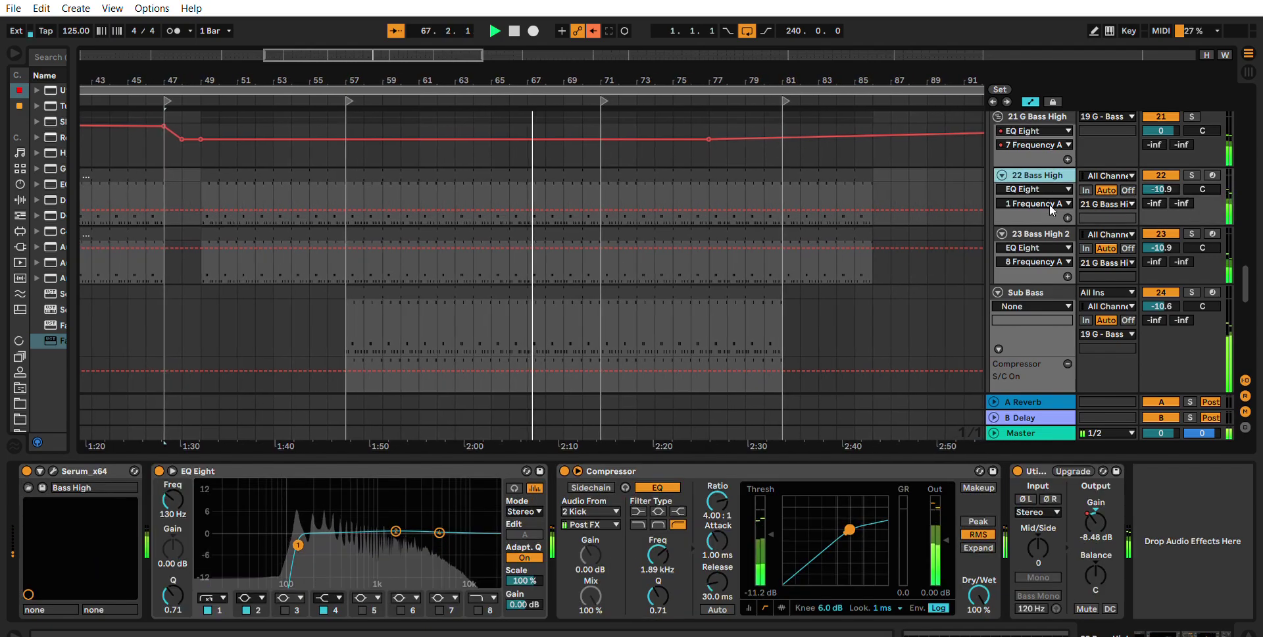
double_click(579, 170)
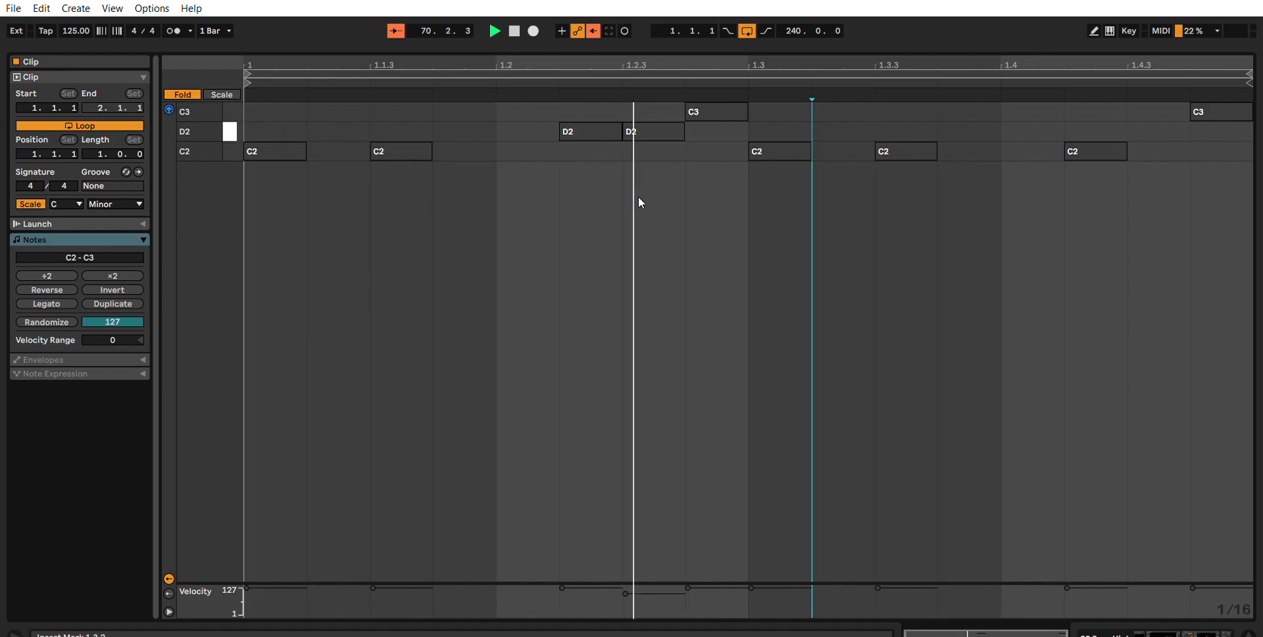
key(shift+Tab)
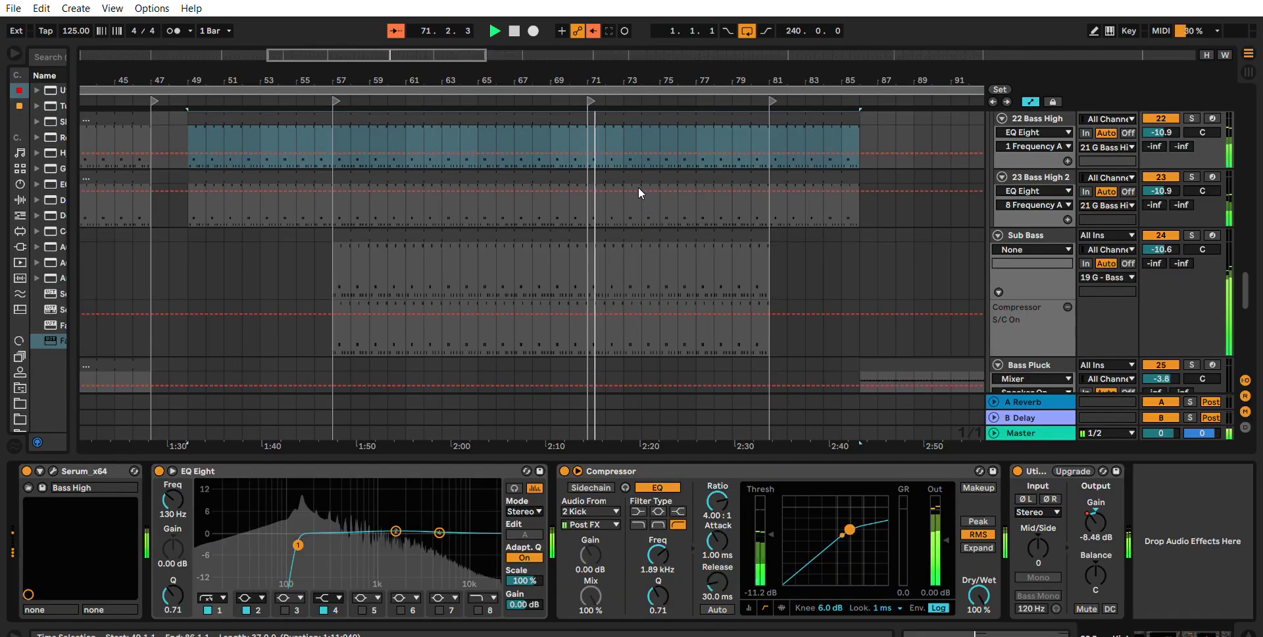
Examine the ARP track's gain automation and the Vox and Sweep clips across the full arrangement.
scroll(1030, 192, down, 2)
scroll(1046, 200, down, 10)
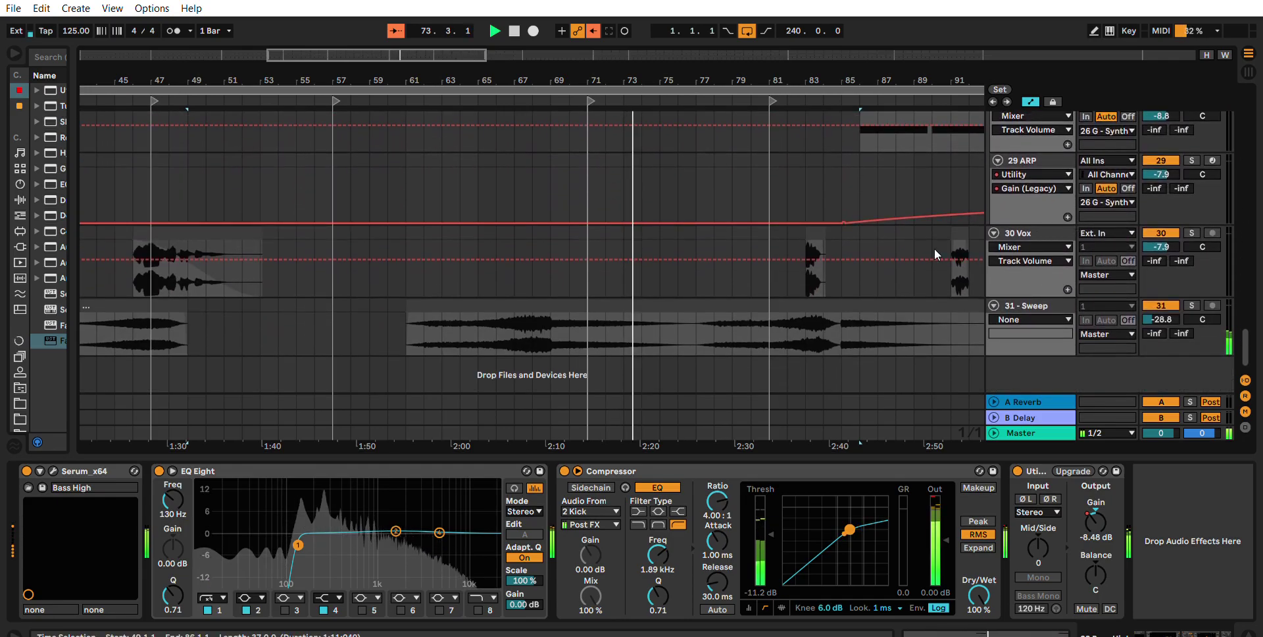
key(w)
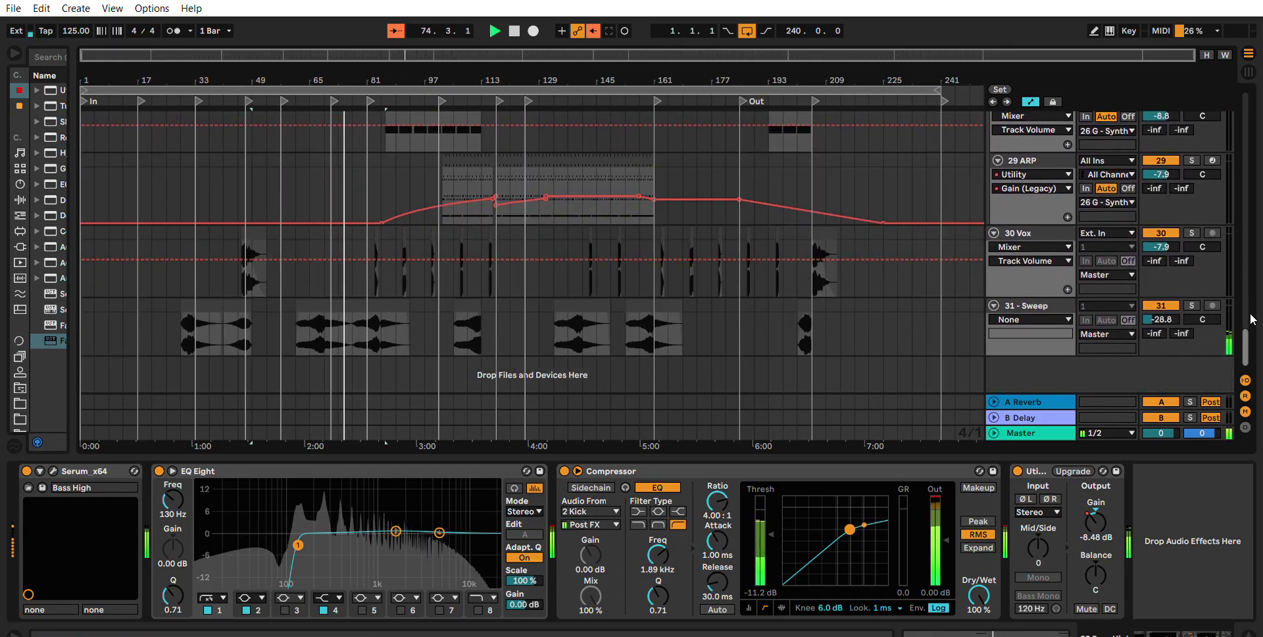
Select the clips starting at bar 161 on the Bass High and Bass High 2 tracks in turn.
drag(1247, 326, 1235, 260)
click(736, 241)
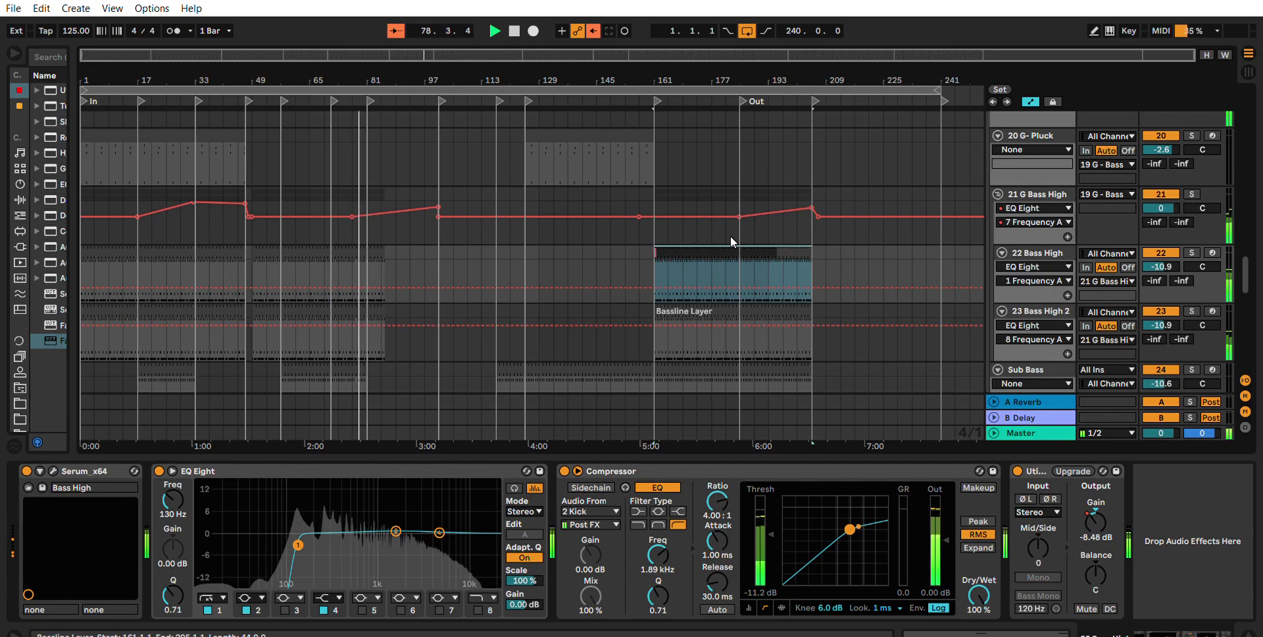
click(712, 304)
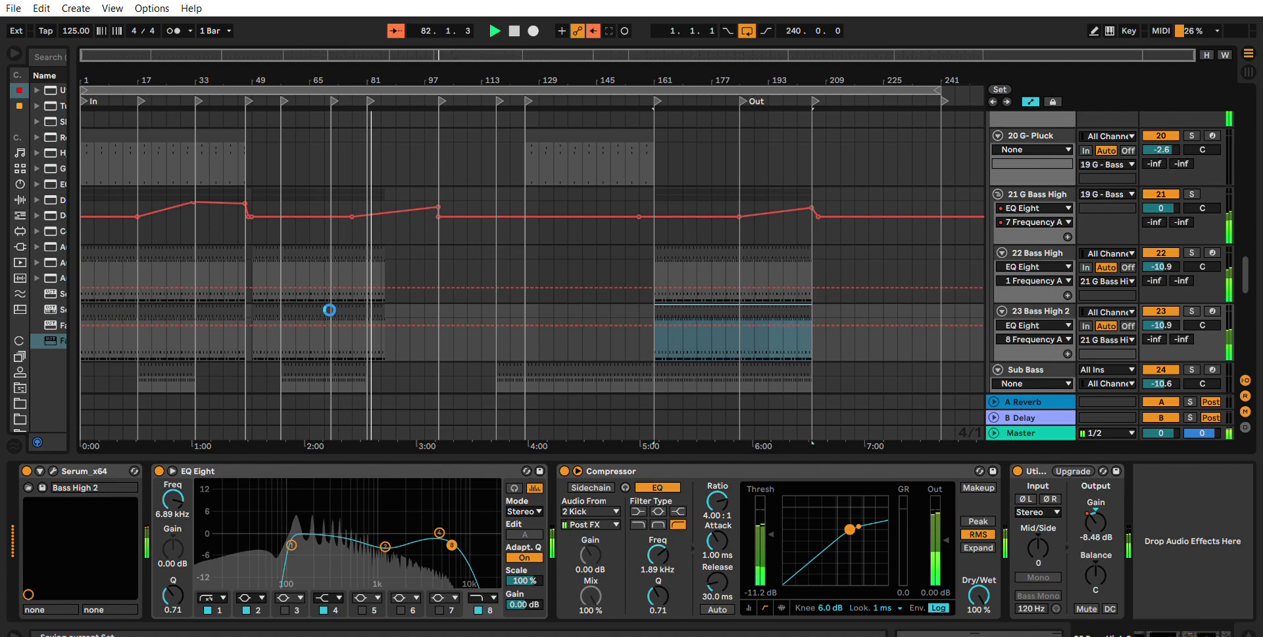
Examine the bass clips around the playback position and show the Bass Pluck track's devices.
scroll(342, 298, up, 4)
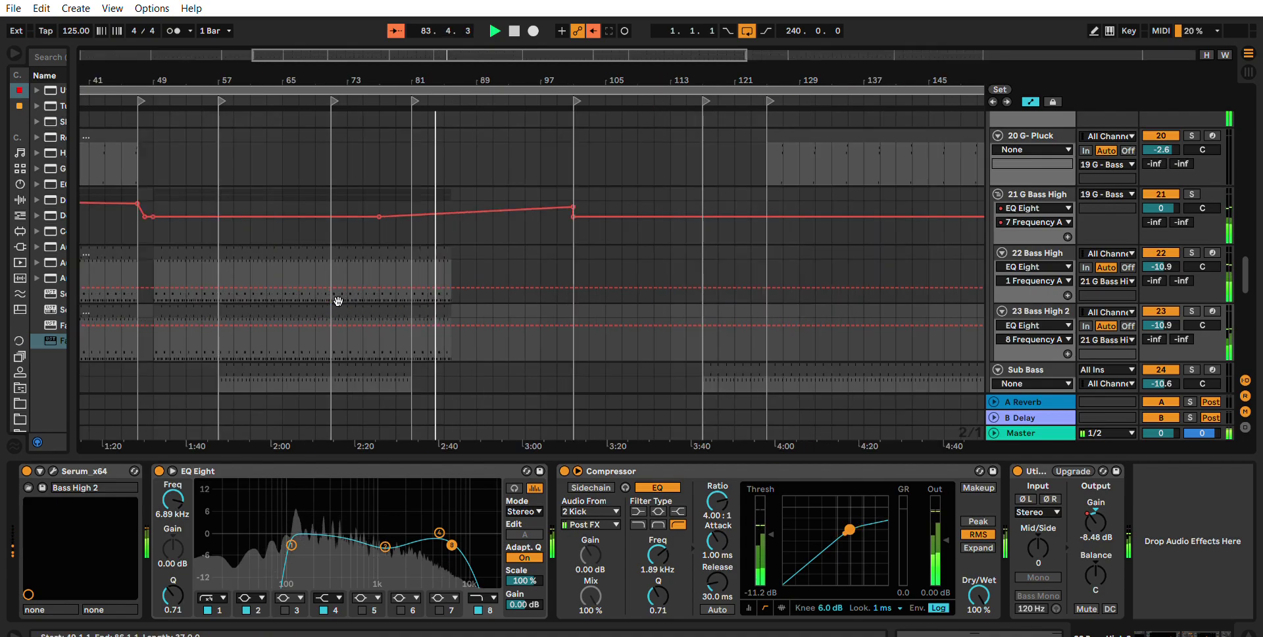
scroll(1197, 286, down, 5)
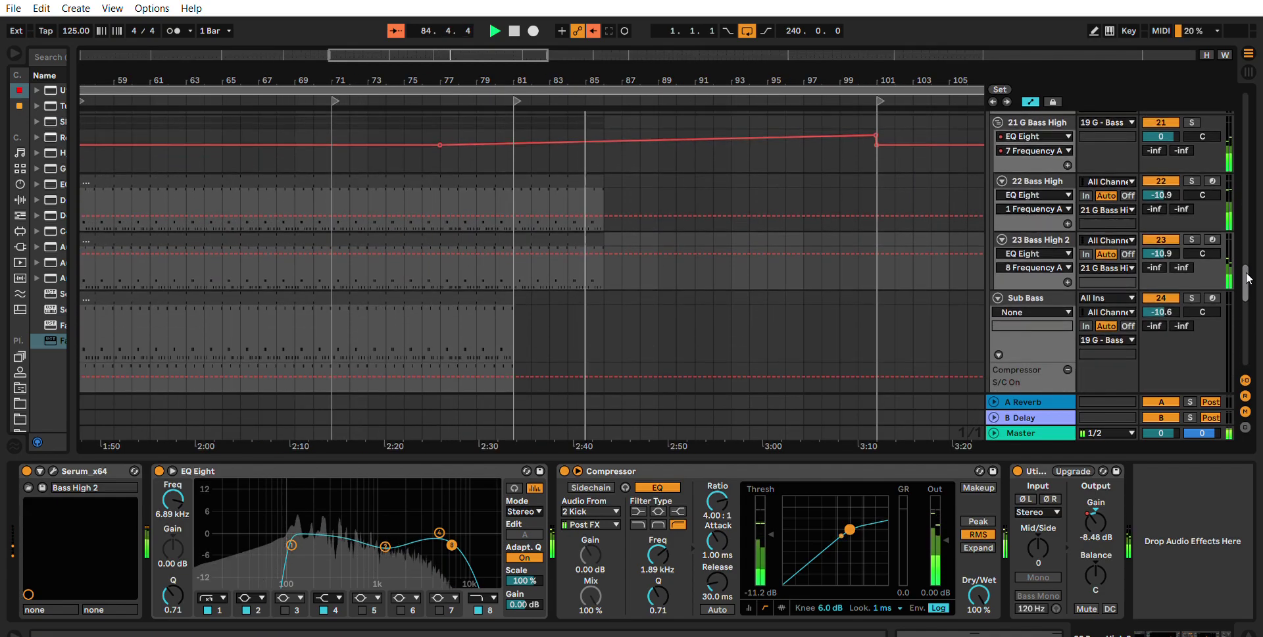
click(1053, 187)
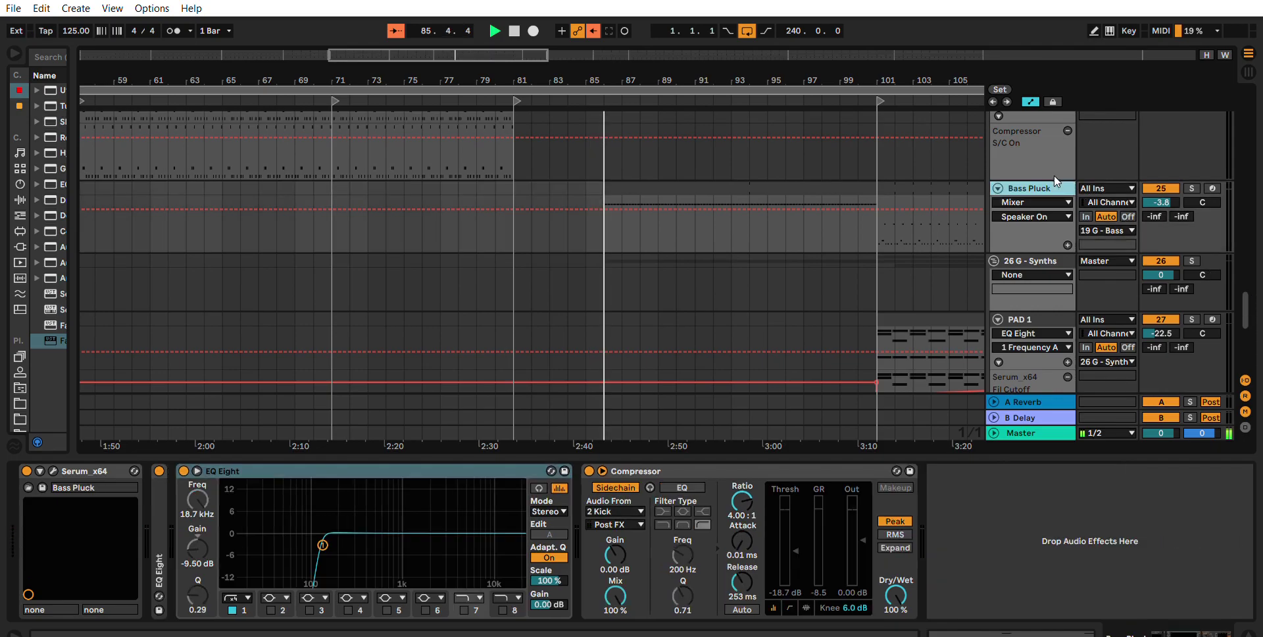
Examine the Bass Pluck, pad, ARP and Vox clips and their automation across the full arrangement.
scroll(830, 258, down, 3)
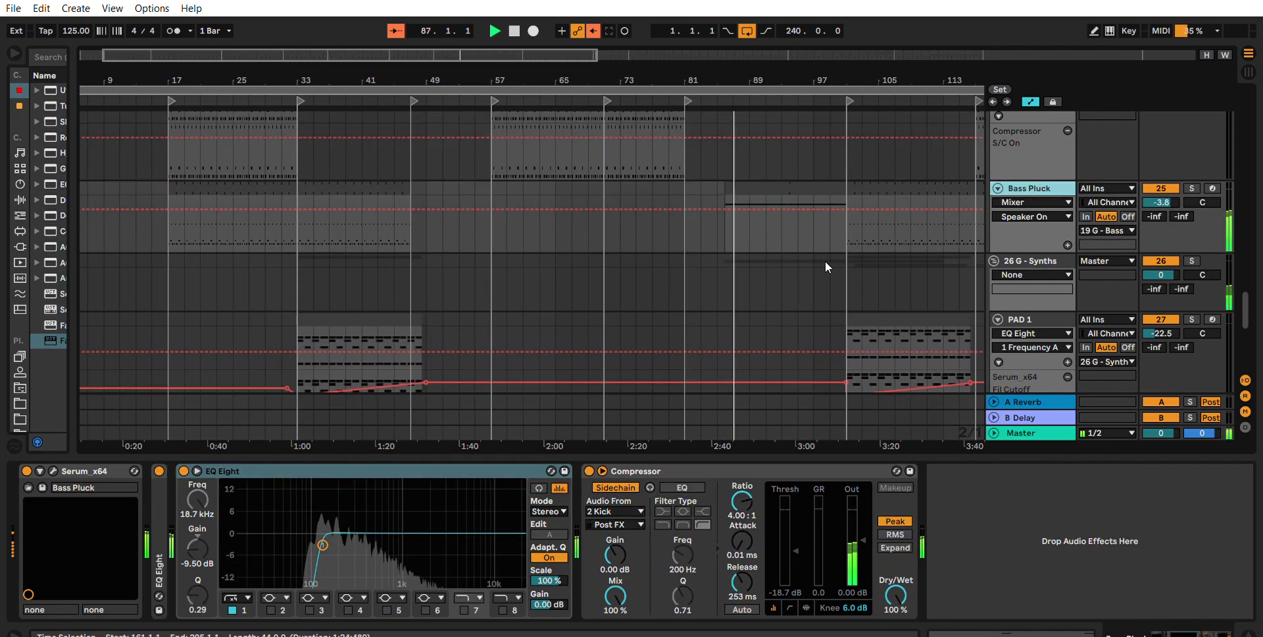
scroll(875, 254, down, 3)
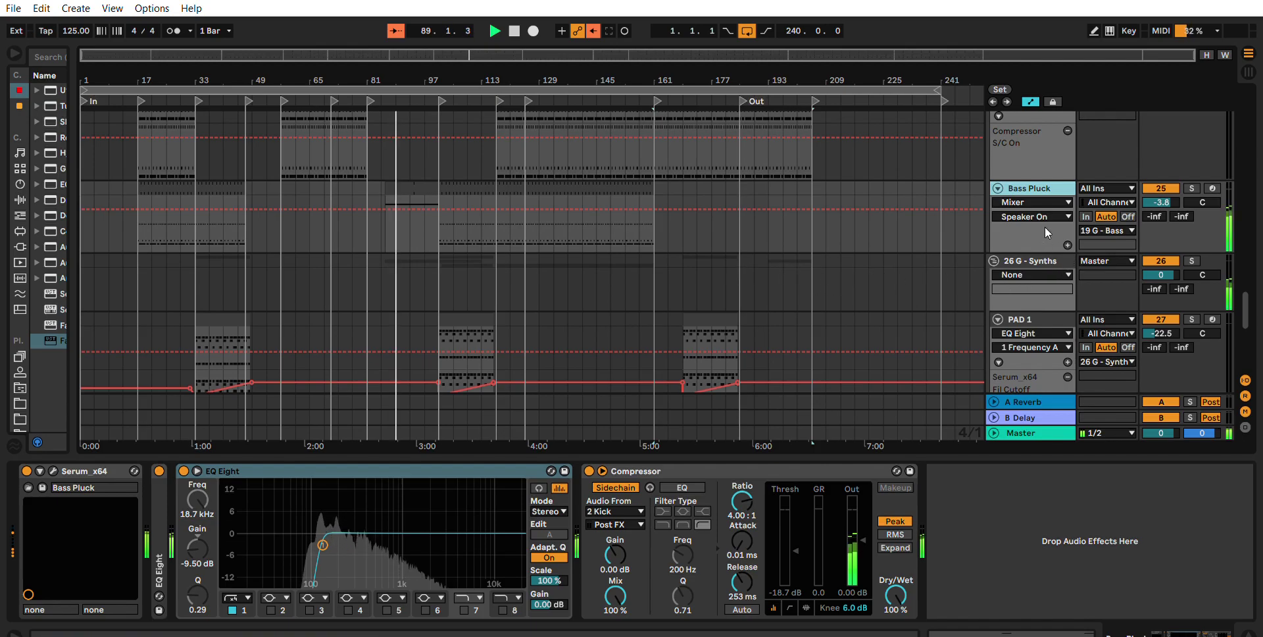
scroll(382, 216, down, 5)
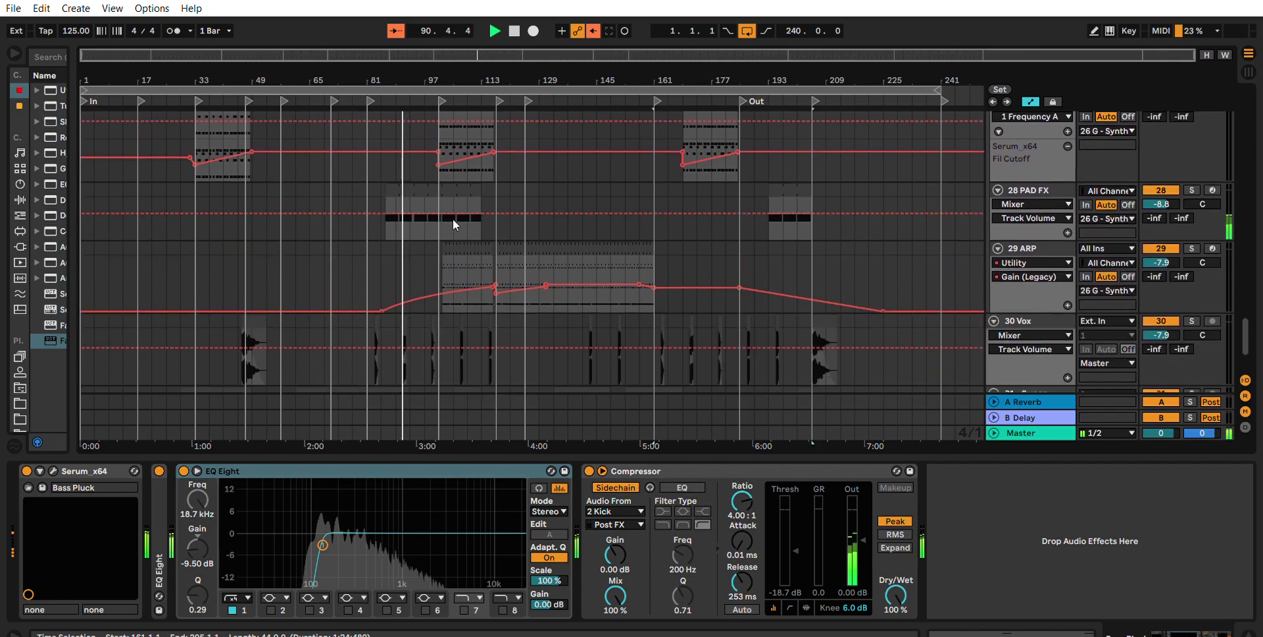
Show the PAD FX track's devices and examine the PAD FX, ARP, Vox and Sweep clips across the full arrangement.
click(1047, 188)
scroll(978, 171, down, 1)
scroll(977, 171, down, 1)
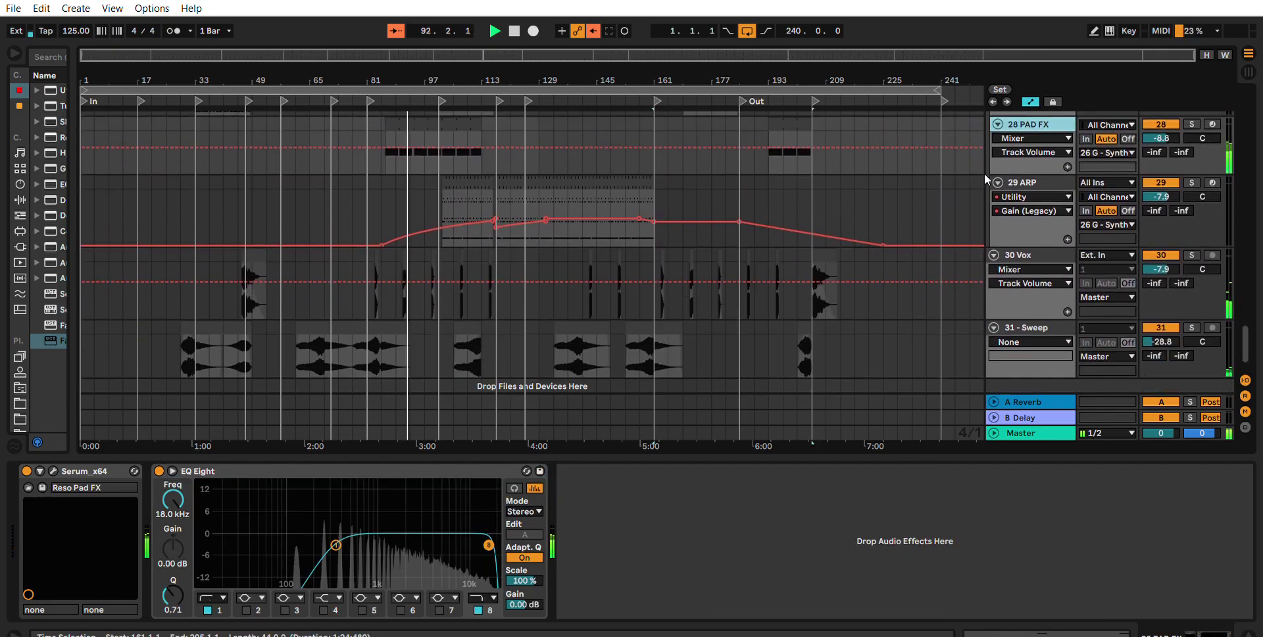
scroll(990, 180, down, 1)
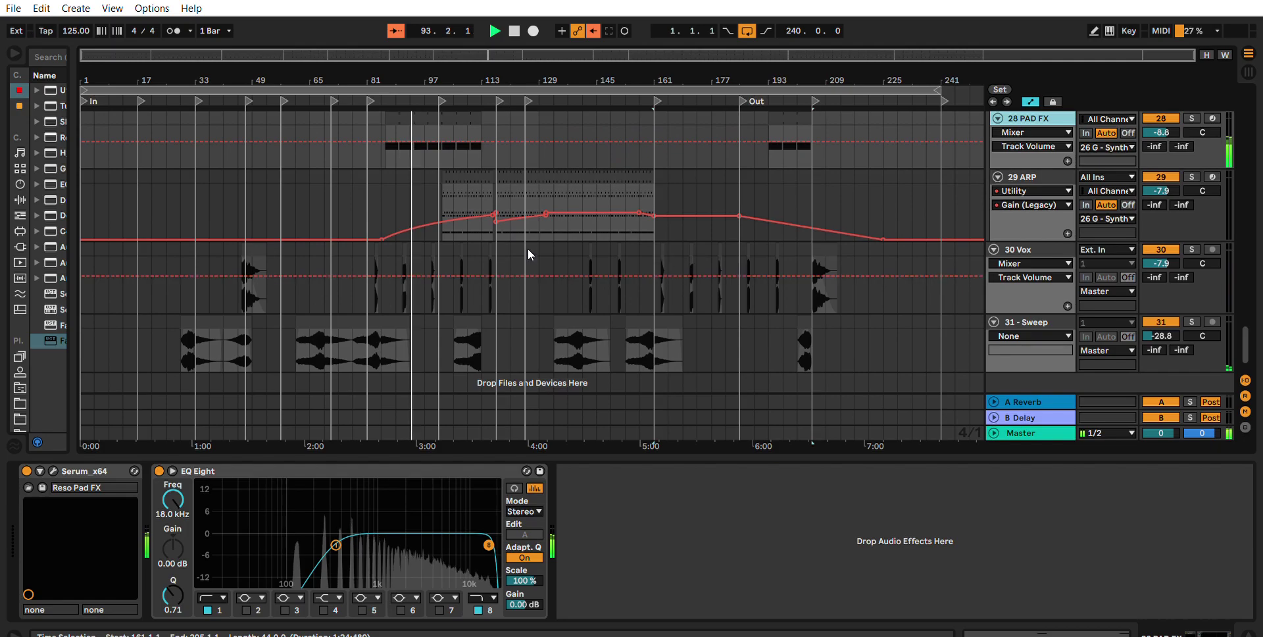
scroll(528, 249, up, 2)
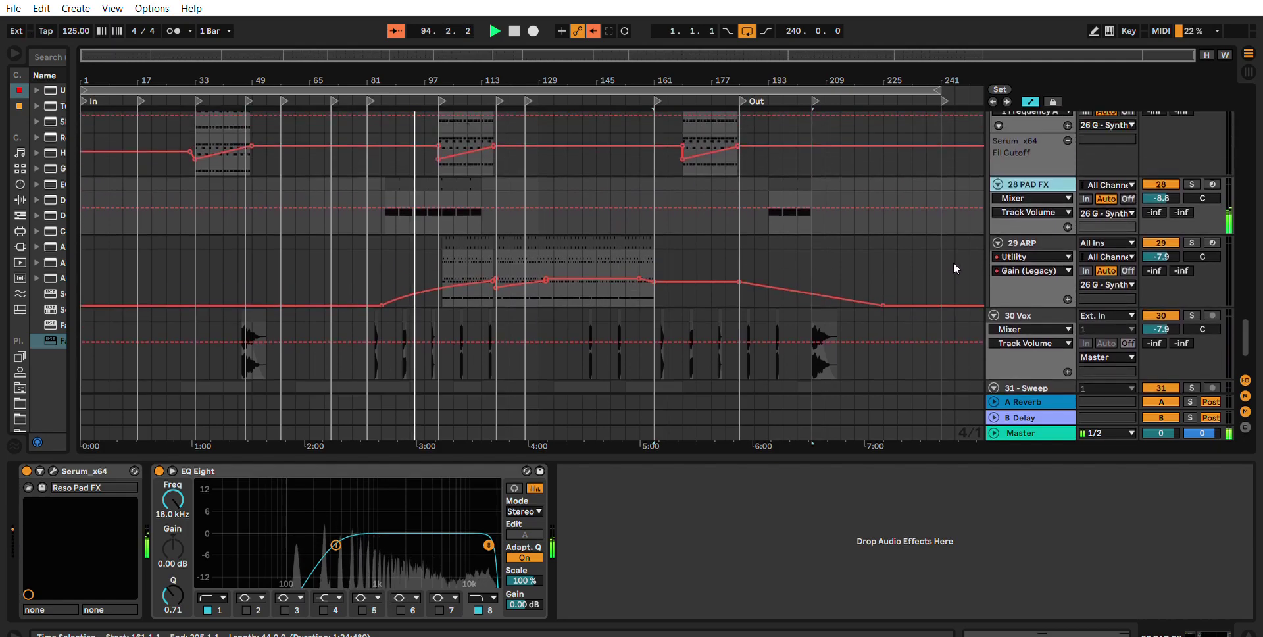
Show the ARP track's devices and examine its gain automation around bars 77 to 123.
click(1041, 234)
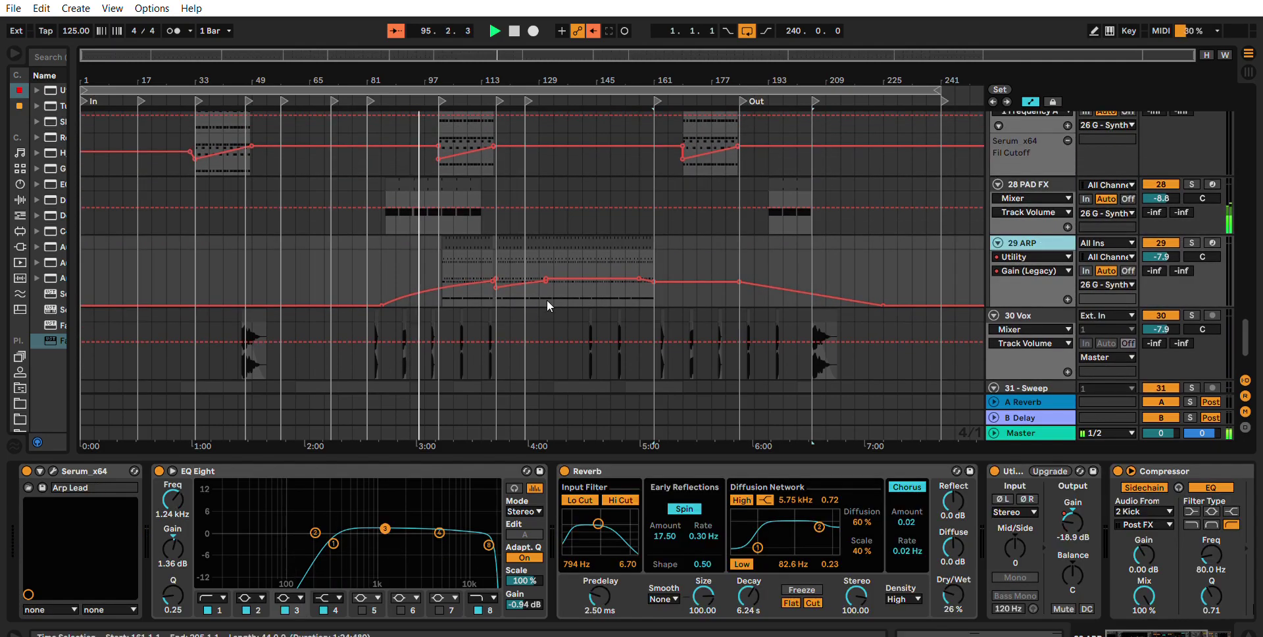
scroll(413, 251, up, 1)
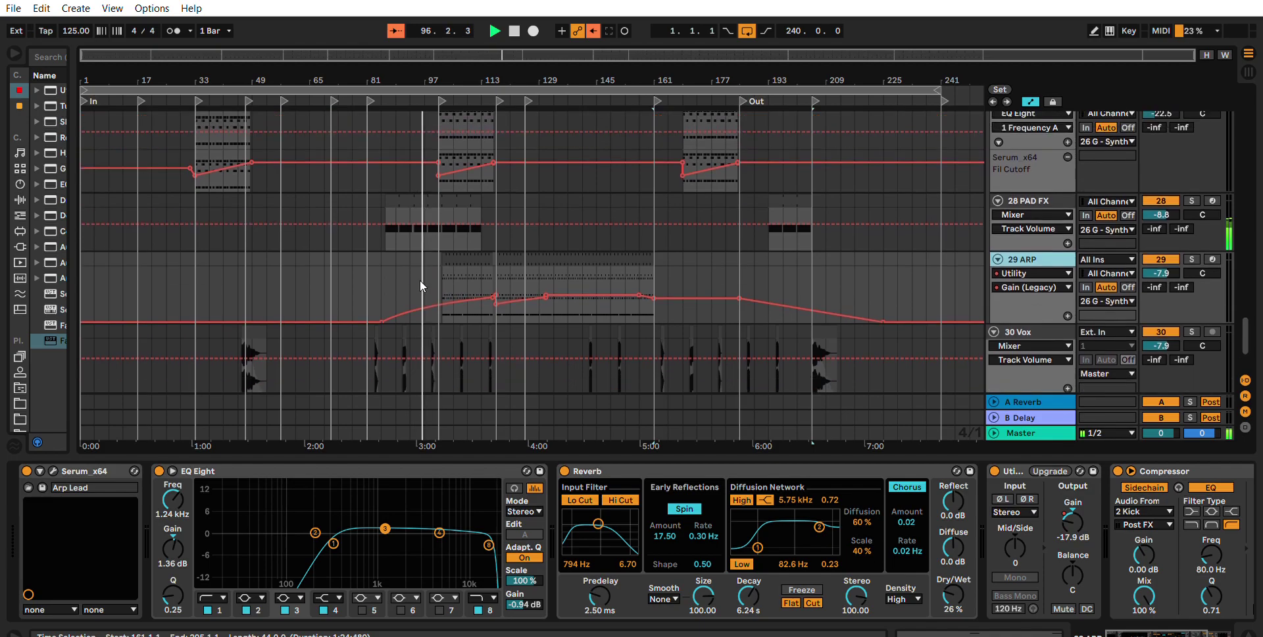
mouse_move(645, 283)
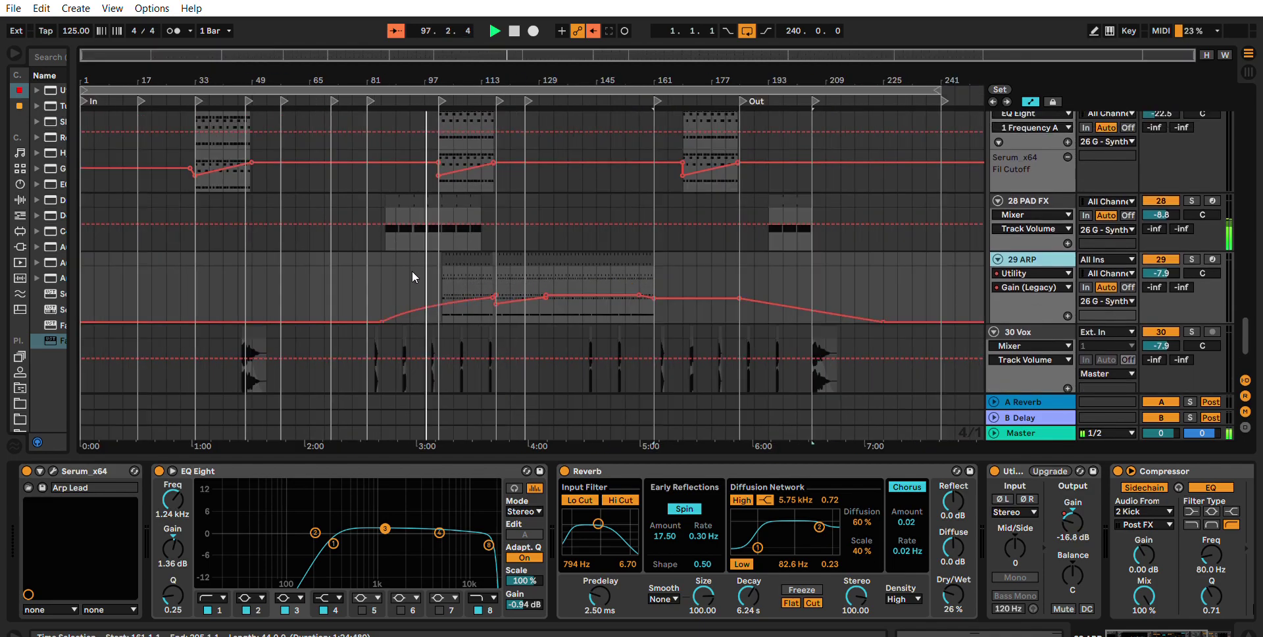
scroll(428, 270, up, 5)
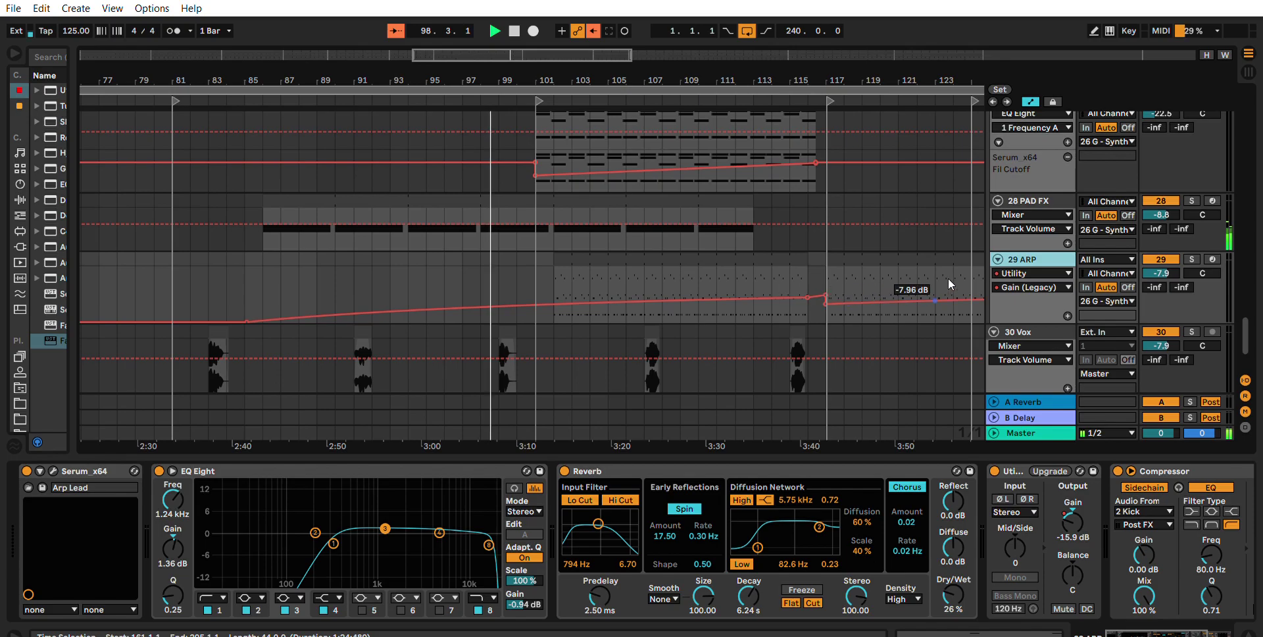
Open the ARP clip starting at bar 102 to examine its notes and return to the arrangement.
key(Down)
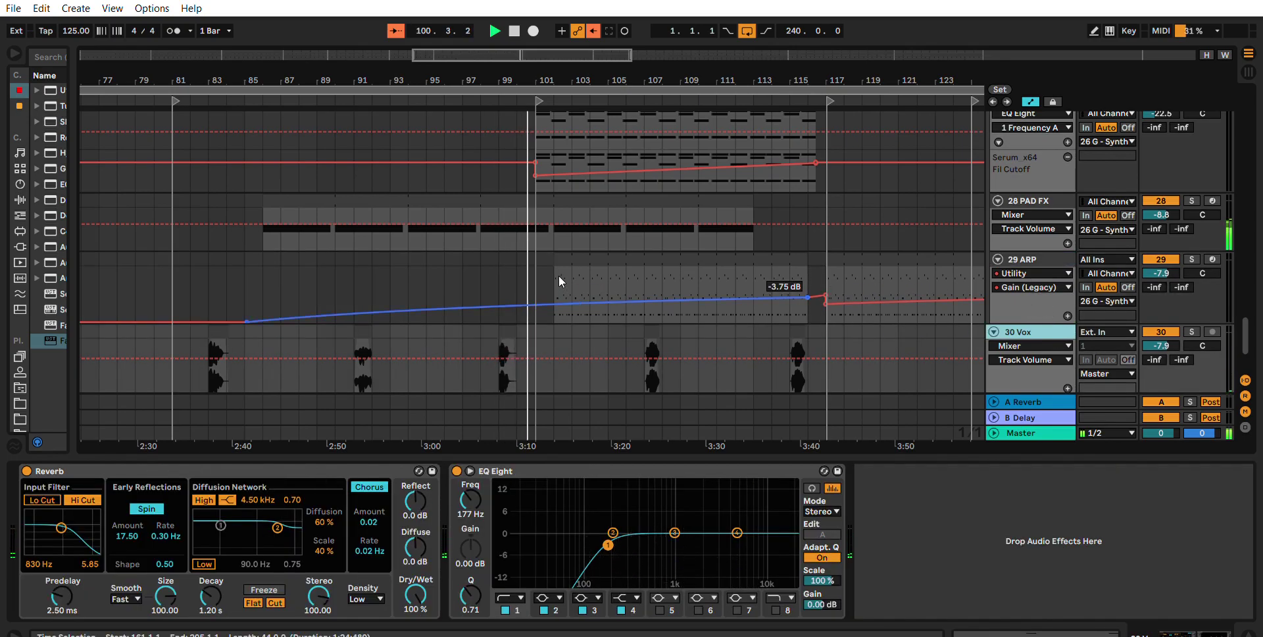
double_click(620, 254)
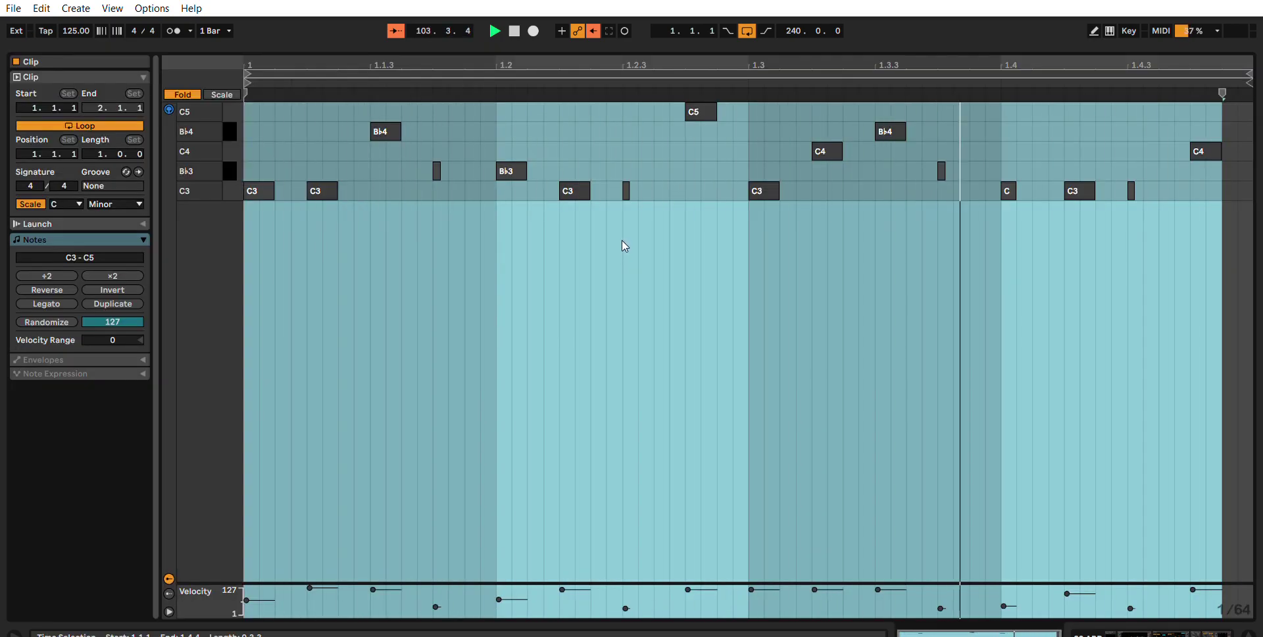
key(ctrl+alt+e)
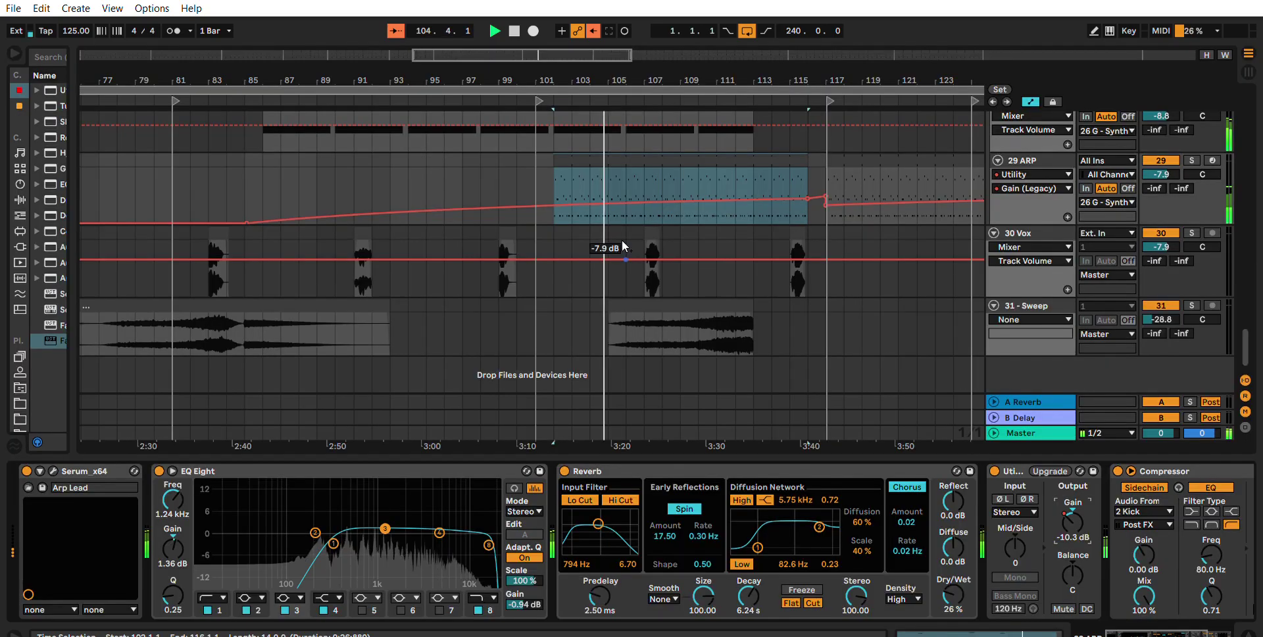
Show the Vox track's devices and examine the Vox and Sweep clips around the playback position.
scroll(1104, 278, up, 3)
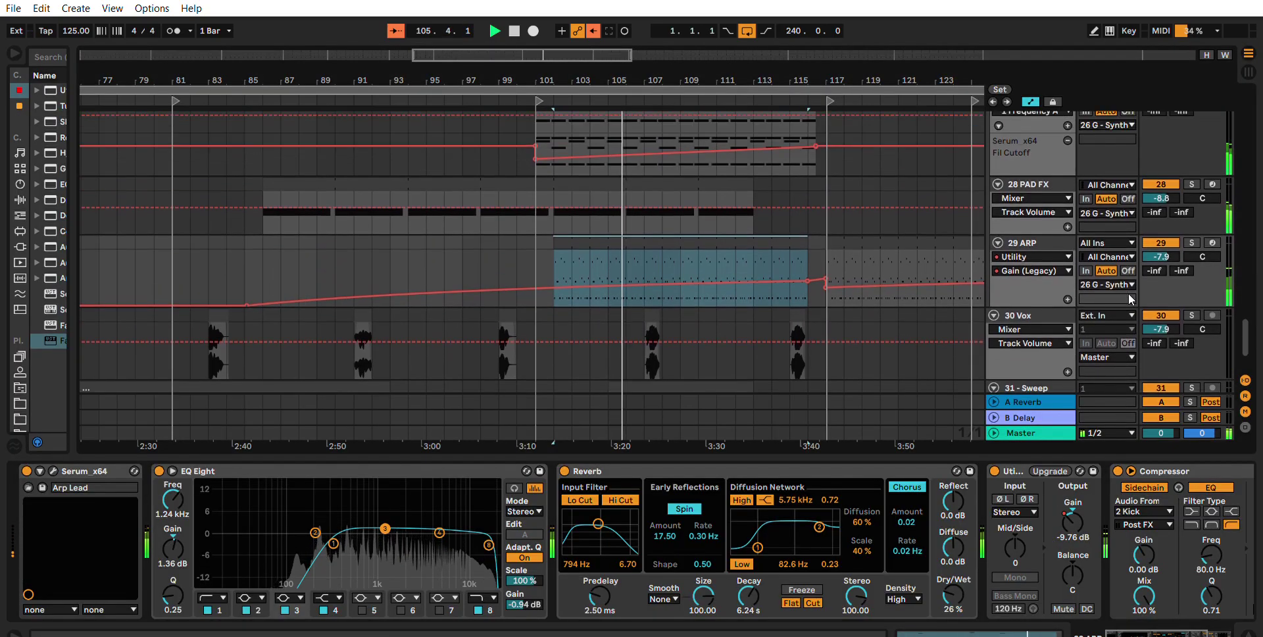
click(1030, 313)
scroll(1030, 300, down, 3)
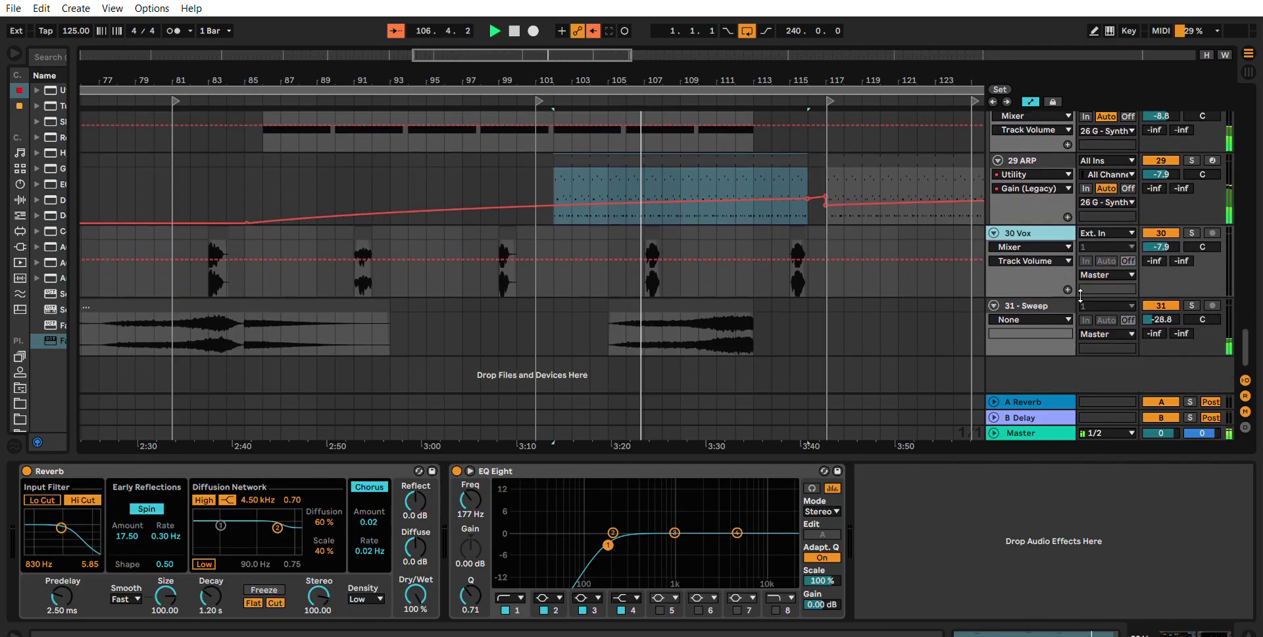
Examine the pad, Bass Pluck, Sub Bass and Bass High clips, ending with the full arrangement in view.
scroll(1072, 285, up, 5)
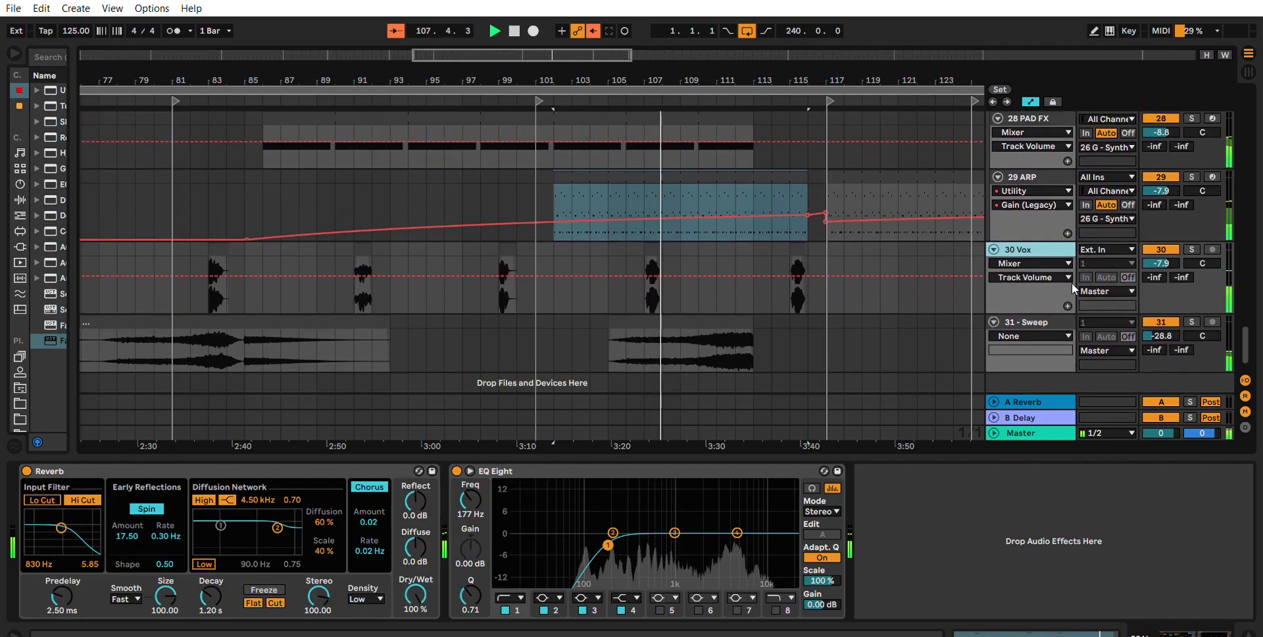
scroll(1072, 283, up, 5)
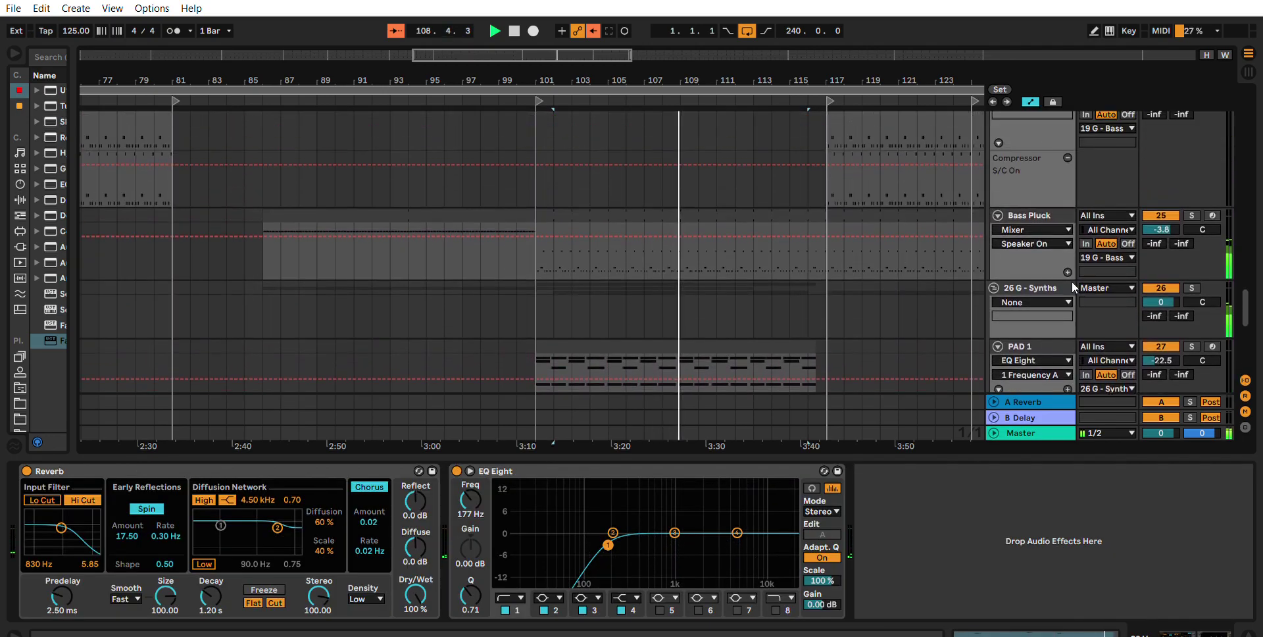
scroll(871, 272, down, 5)
scroll(444, 200, up, 5)
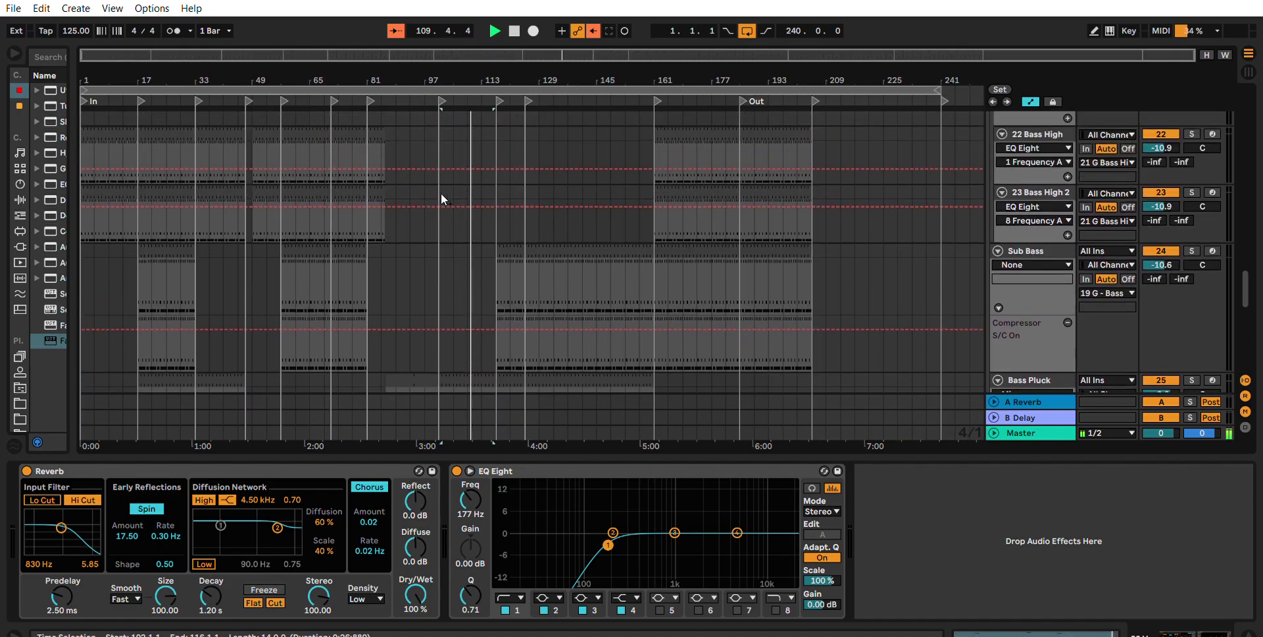
Make the arrangement view follow playback and show the Percussion 3 track's devices.
click(396, 30)
scroll(373, 135, up, 5)
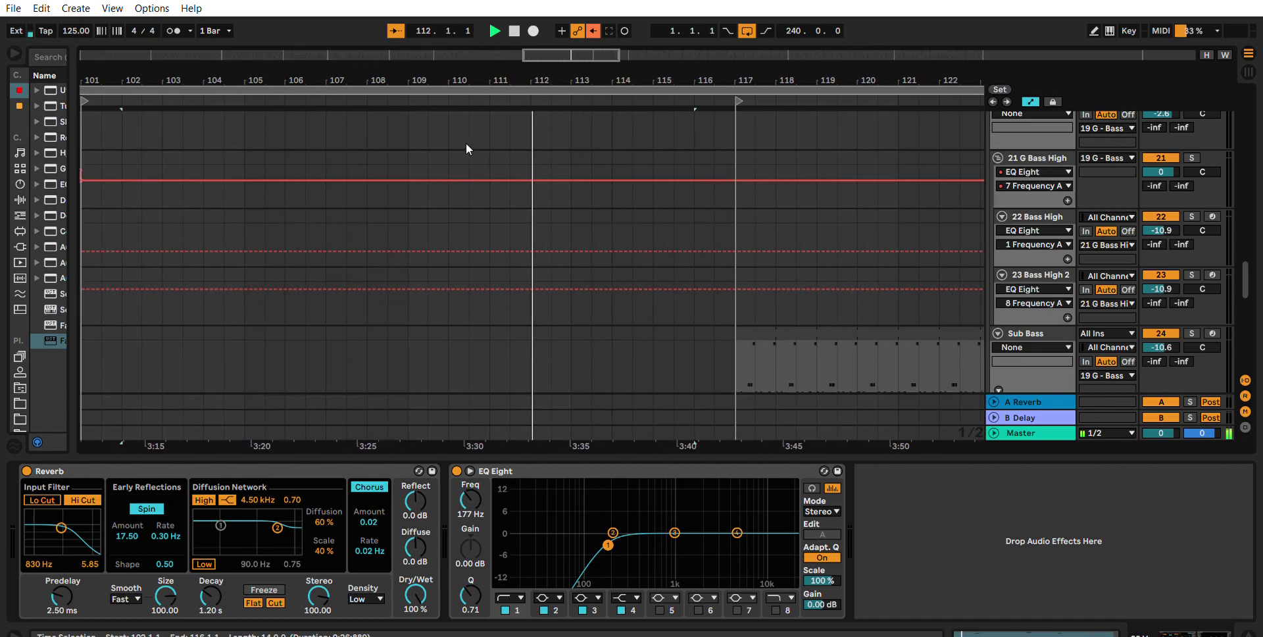
scroll(1010, 209, up, 4)
scroll(1079, 234, up, 6)
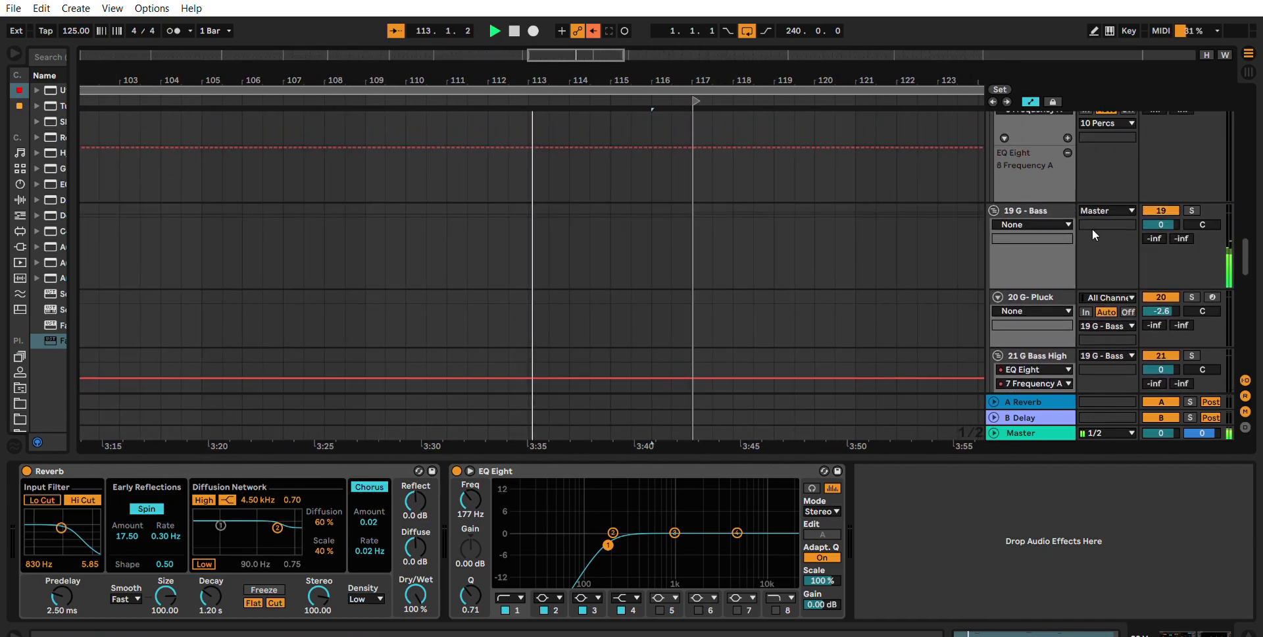
scroll(1044, 247, up, 5)
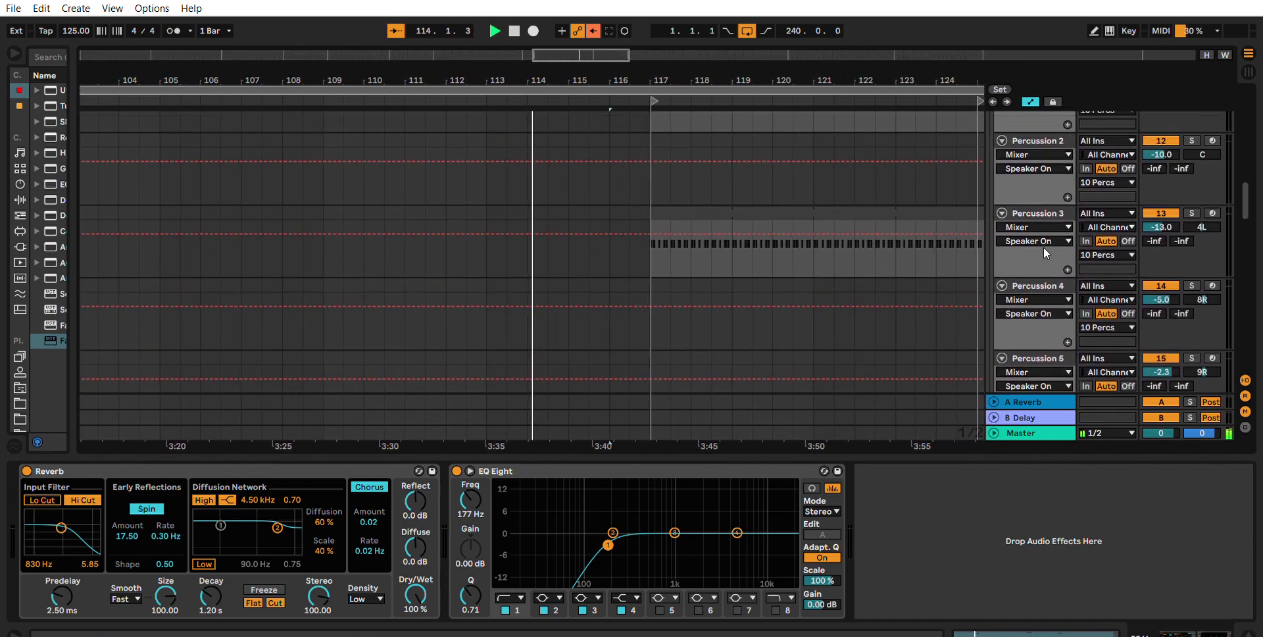
click(1014, 224)
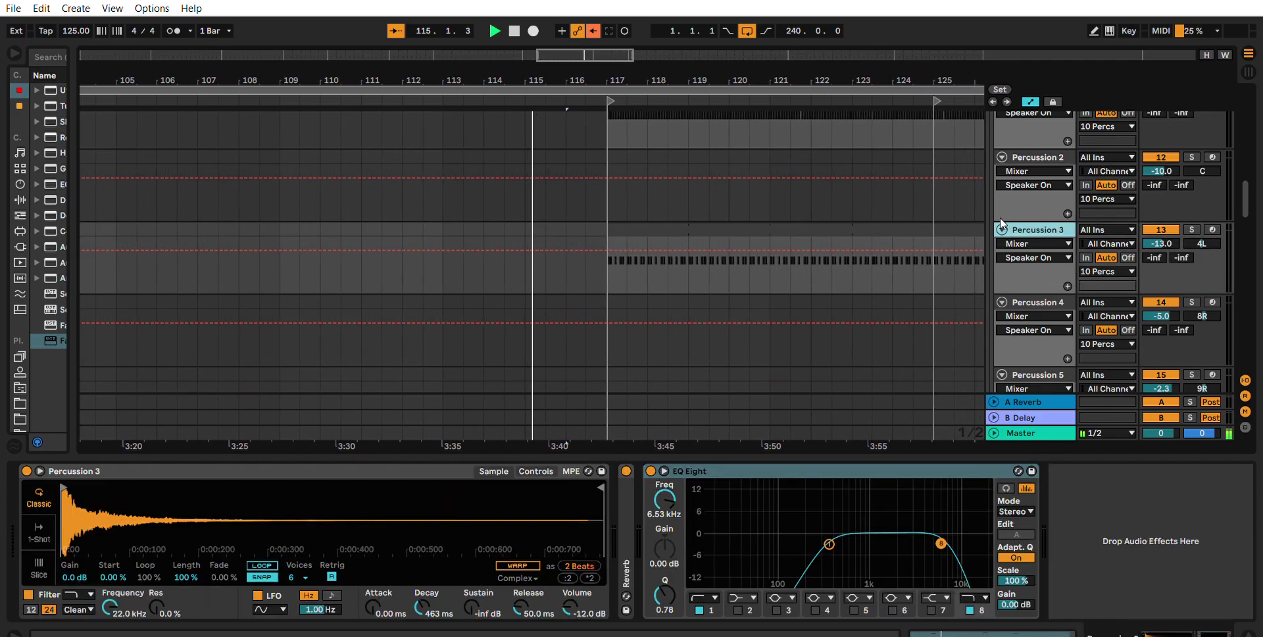
Collapse the individual percussion tracks and fold the Percs and G - Hats groups.
alt+click(1002, 228)
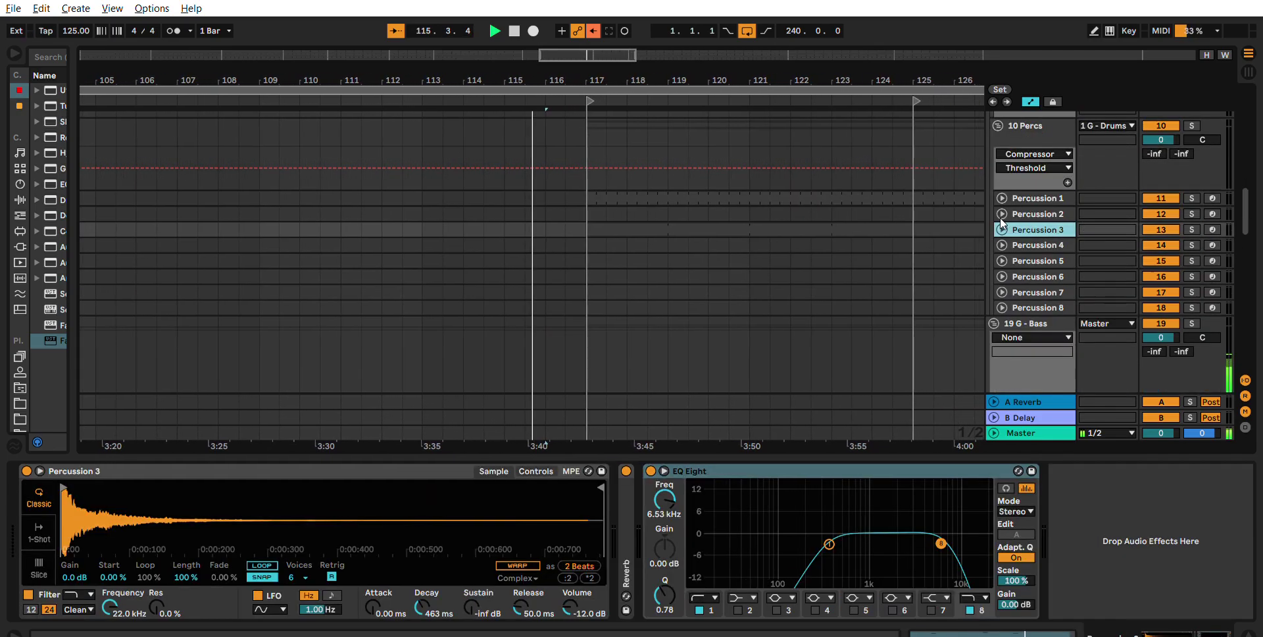
click(998, 122)
scroll(1027, 191, up, 3)
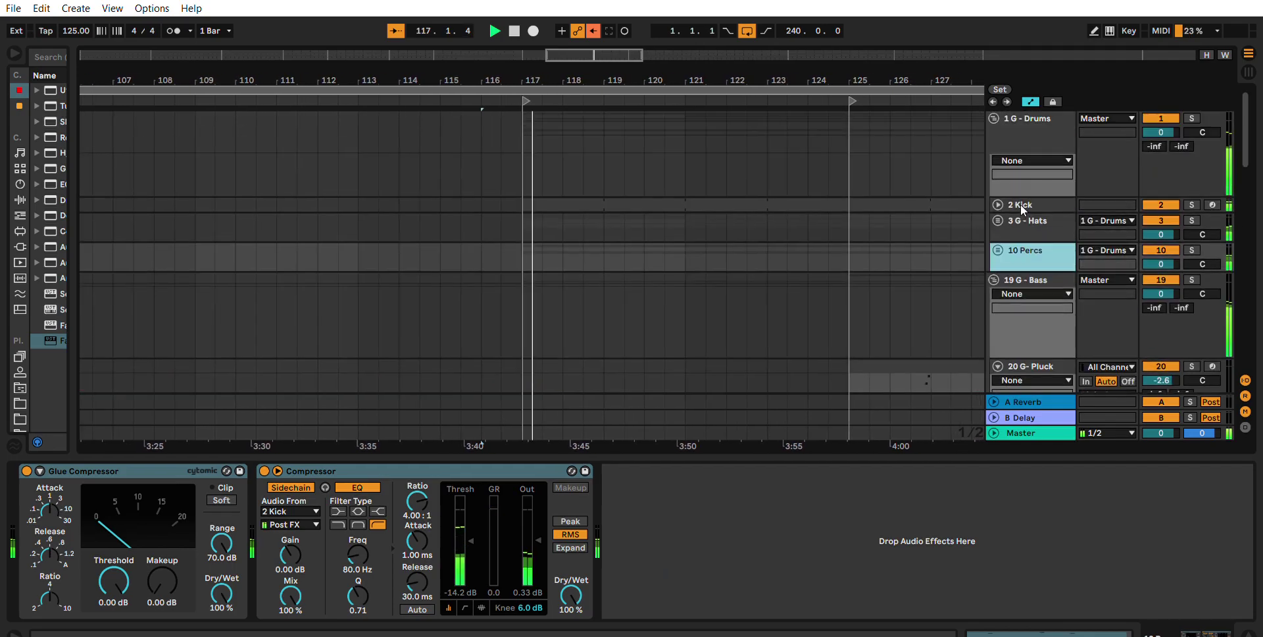
scroll(1000, 206, up, 3)
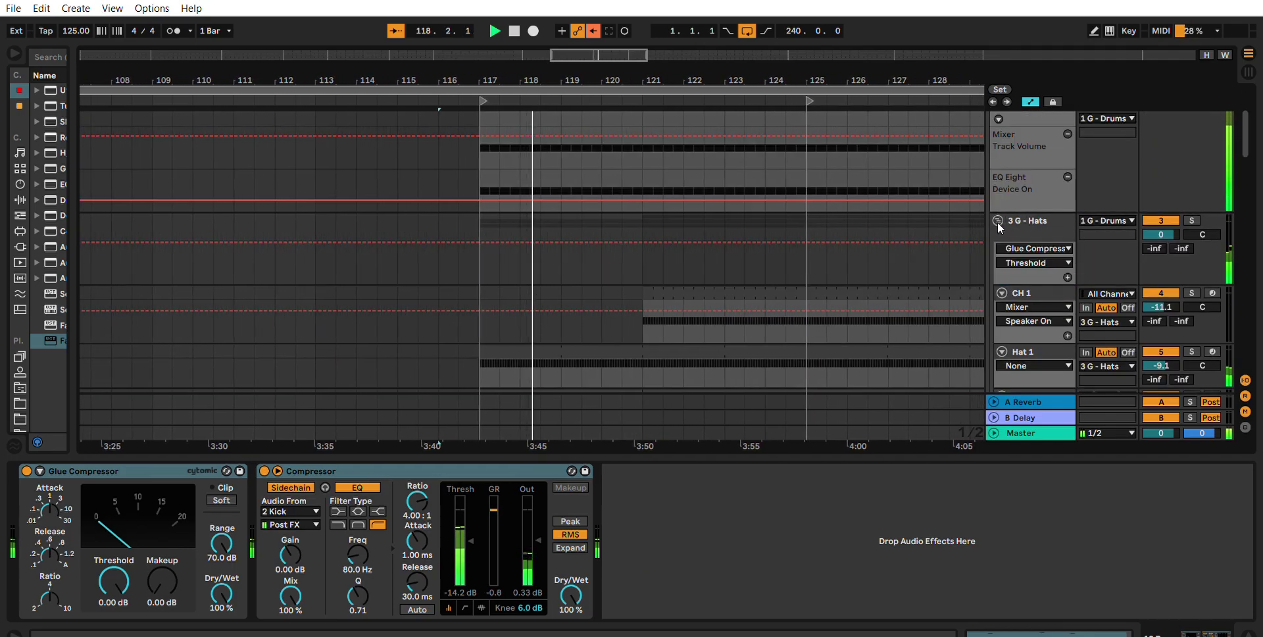
alt+click(998, 220)
Show the Sub Bass track's devices and collapse its Compressor and first EQ Eight.
scroll(1009, 231, down, 5)
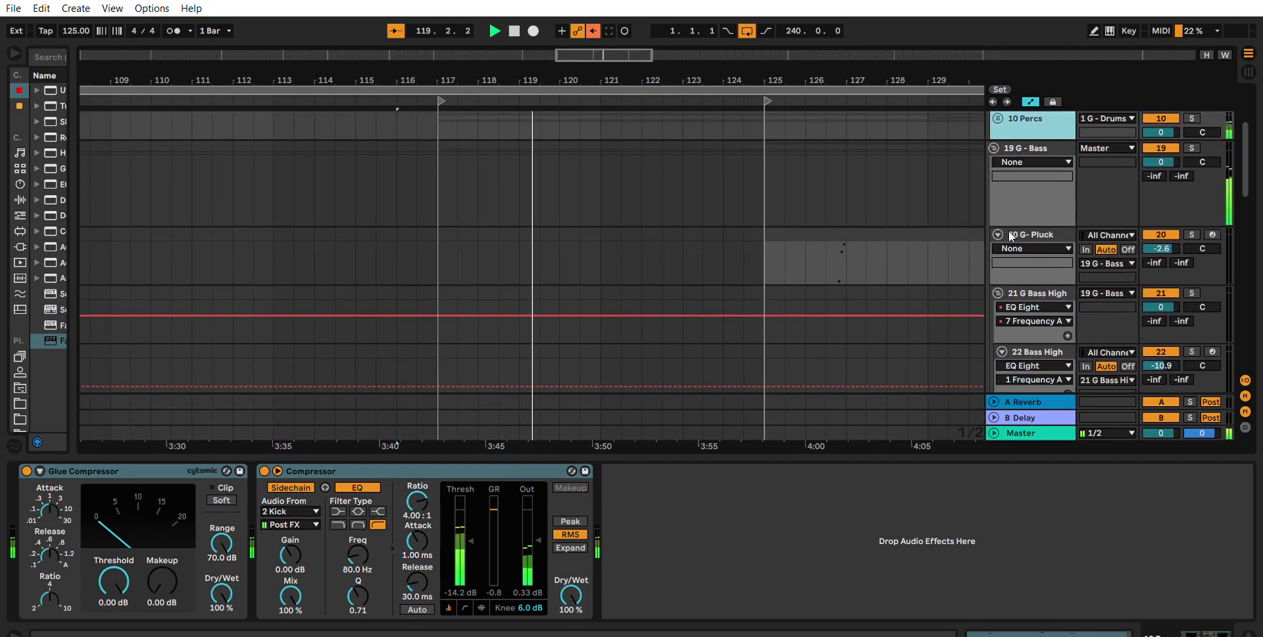
click(1049, 199)
scroll(1049, 199, down, 2)
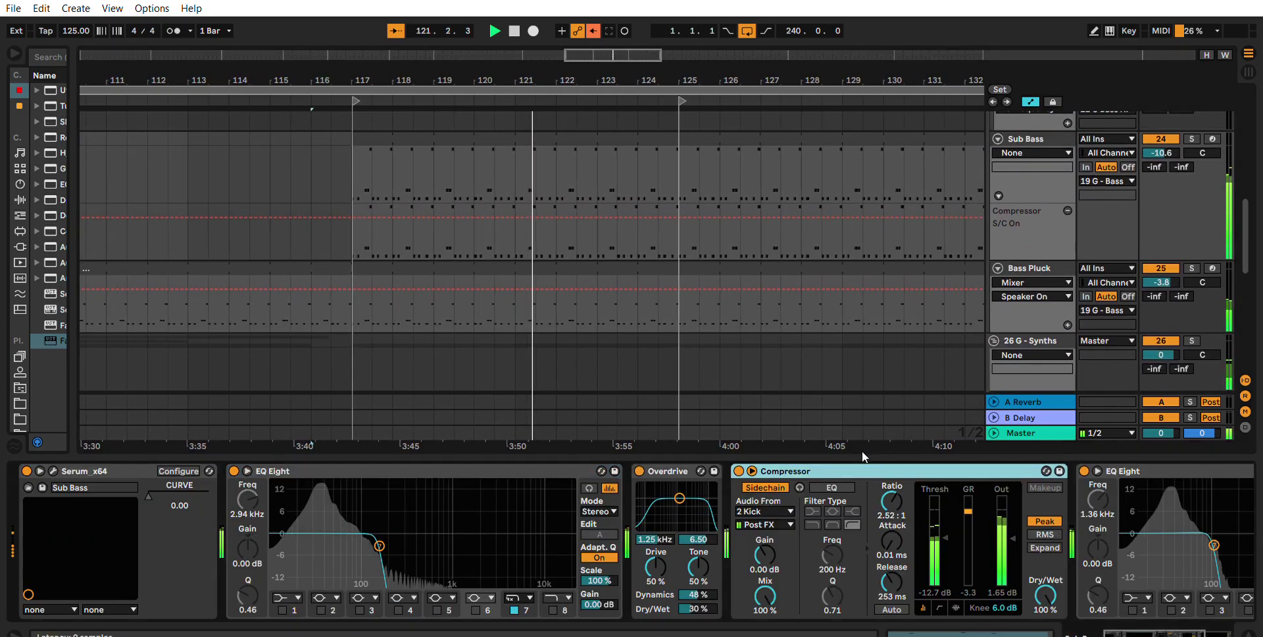
double_click(855, 471)
double_click(543, 471)
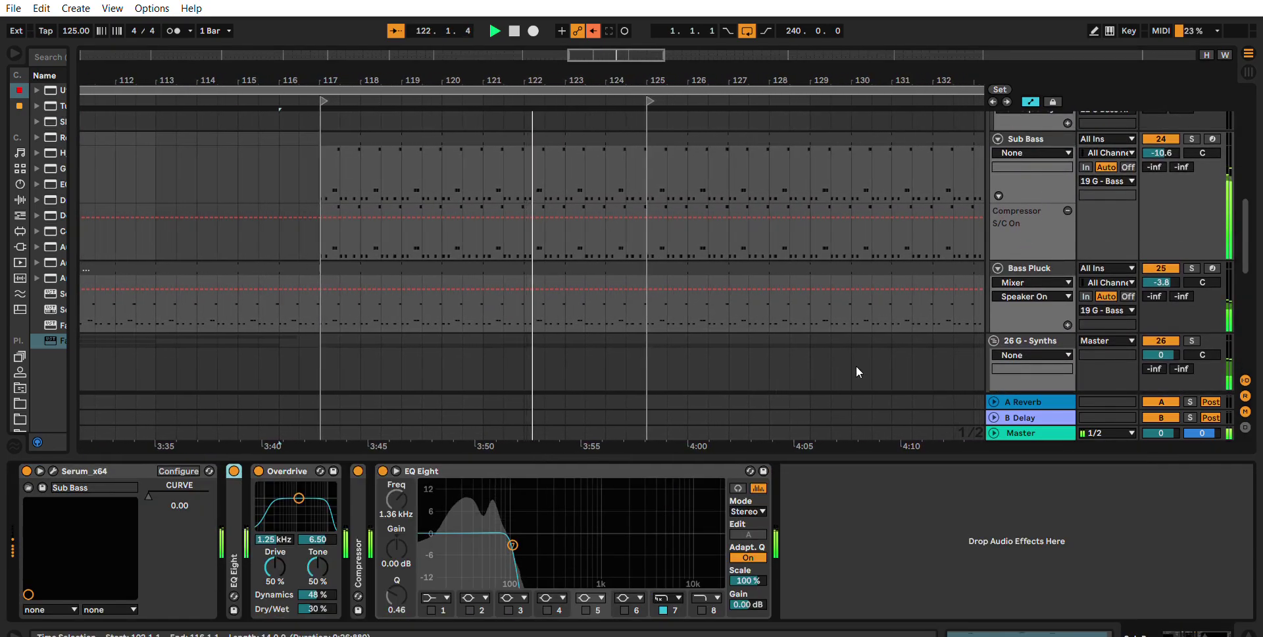
Show the Bass Pluck track's devices and examine the pad, ARP, Vox and Sweep clips around the playback position.
click(1036, 263)
scroll(1039, 251, down, 2)
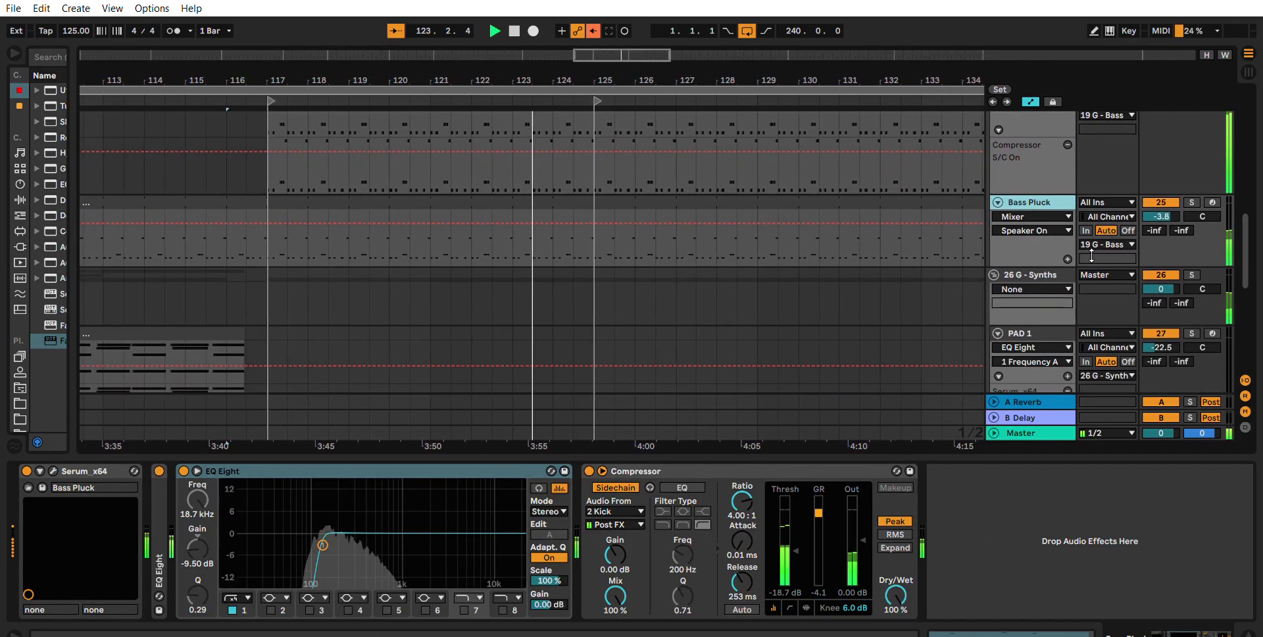
scroll(1091, 247, down, 6)
scroll(1091, 251, down, 2)
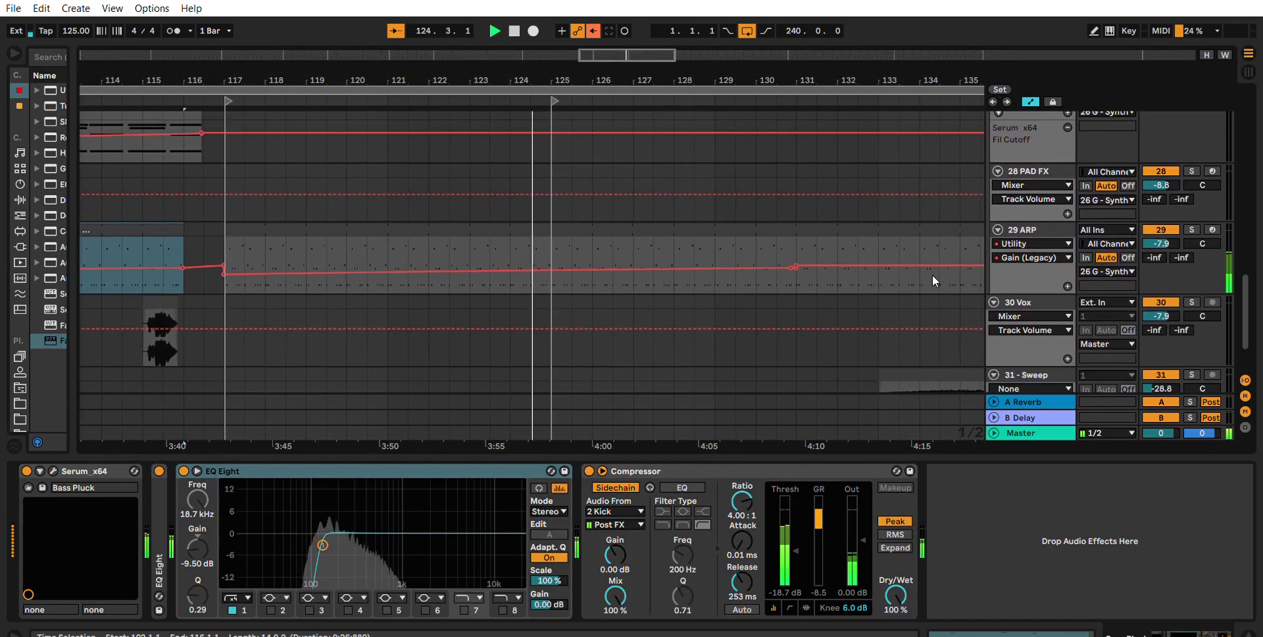
scroll(991, 261, down, 2)
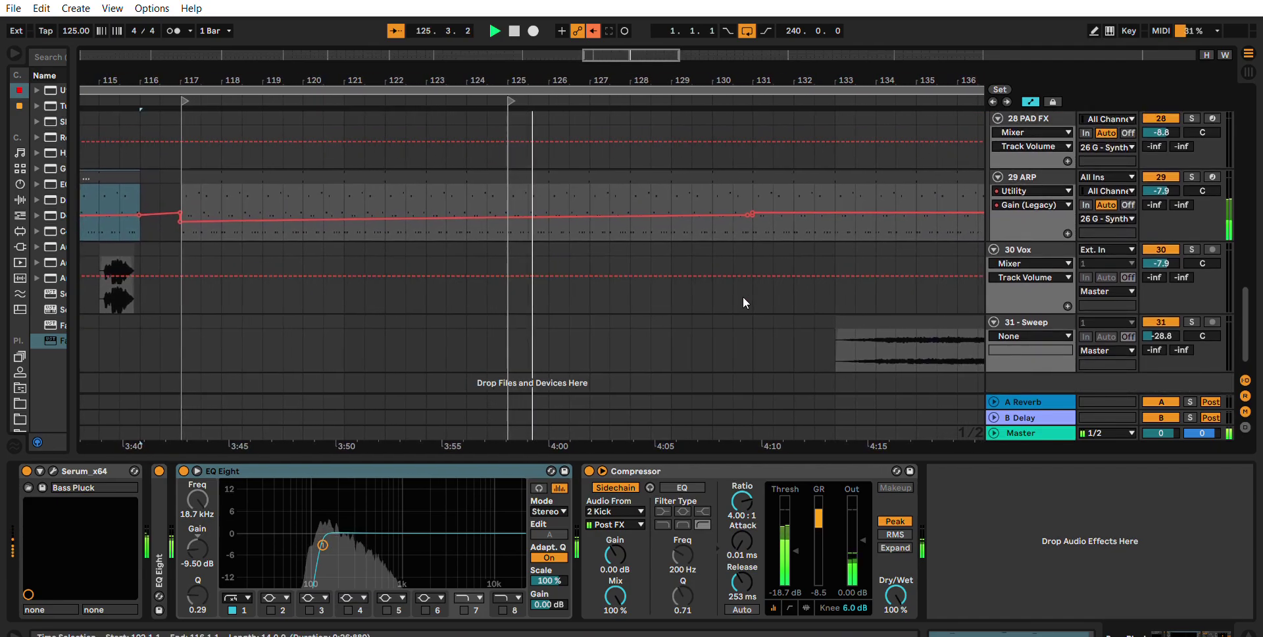
key(minus)
key(minus)
scroll(809, 285, down, 1)
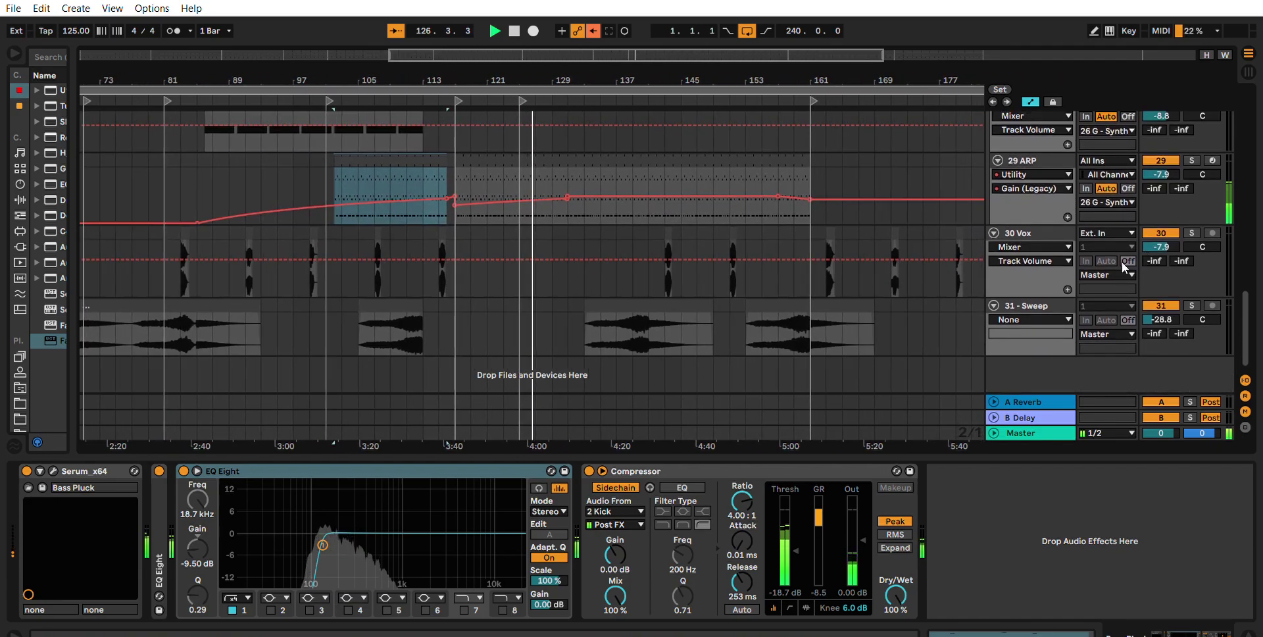
Examine the synth and bass clips around bars 73 to 177 and show the G- Pluck track's devices.
scroll(1030, 274, up, 5)
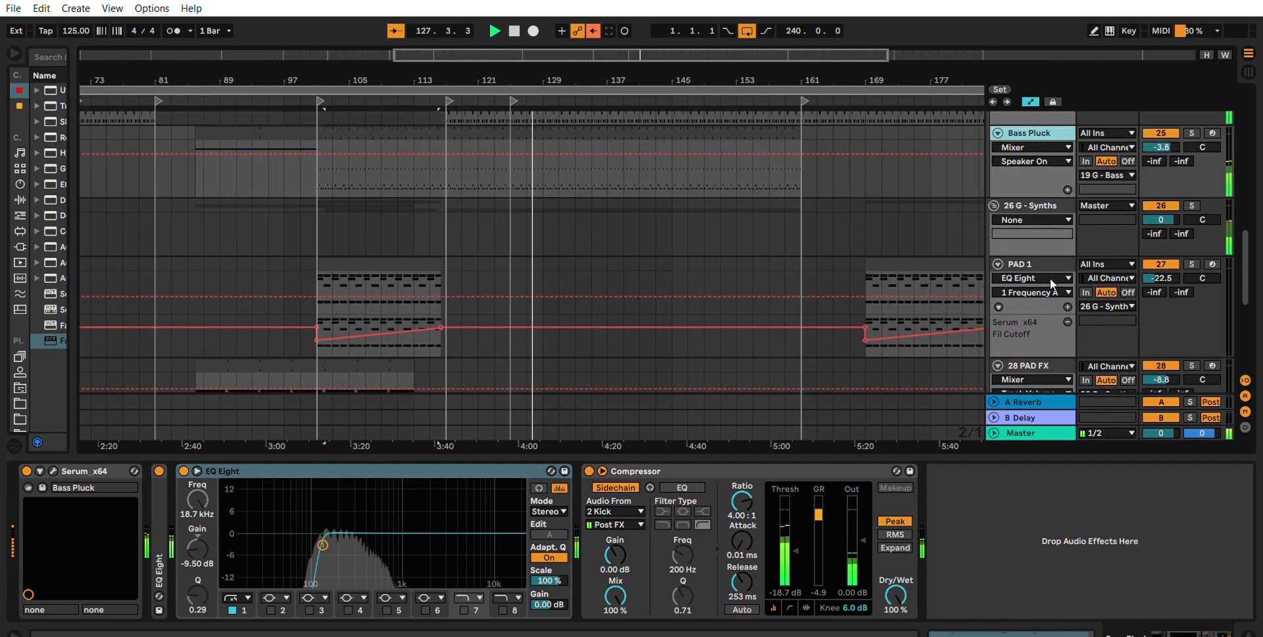
scroll(1046, 275, up, 6)
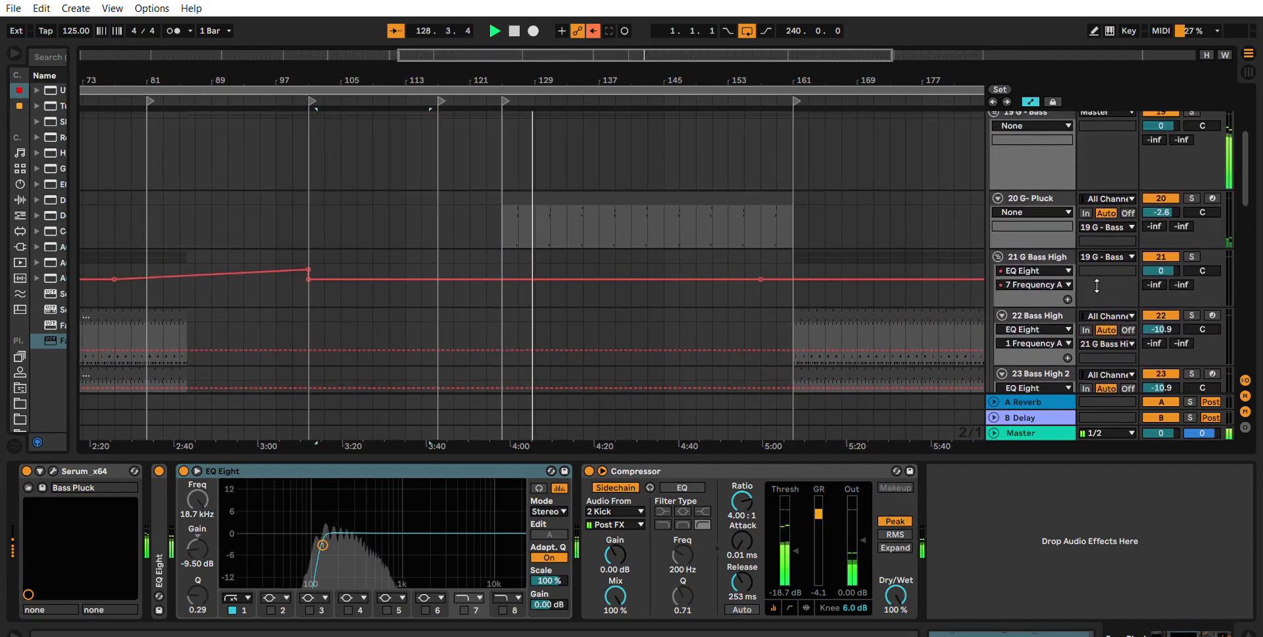
click(1046, 197)
Unfold the drum groups and expand the individual percussion tracks.
scroll(1041, 250, up, 4)
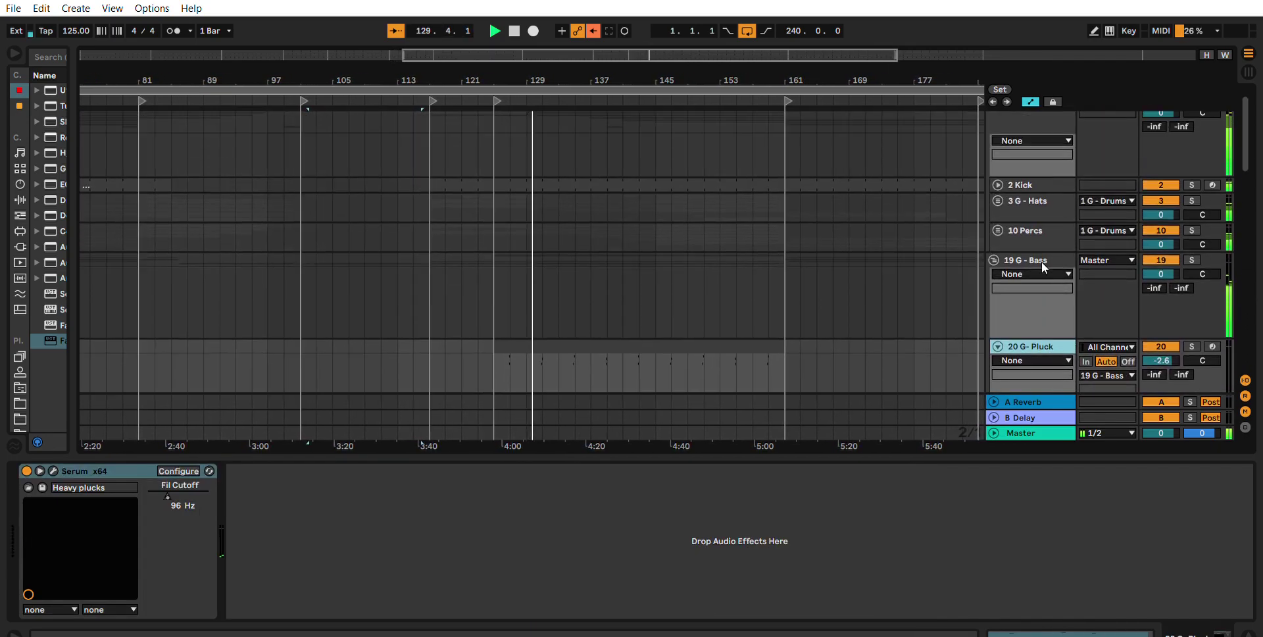
alt+click(998, 230)
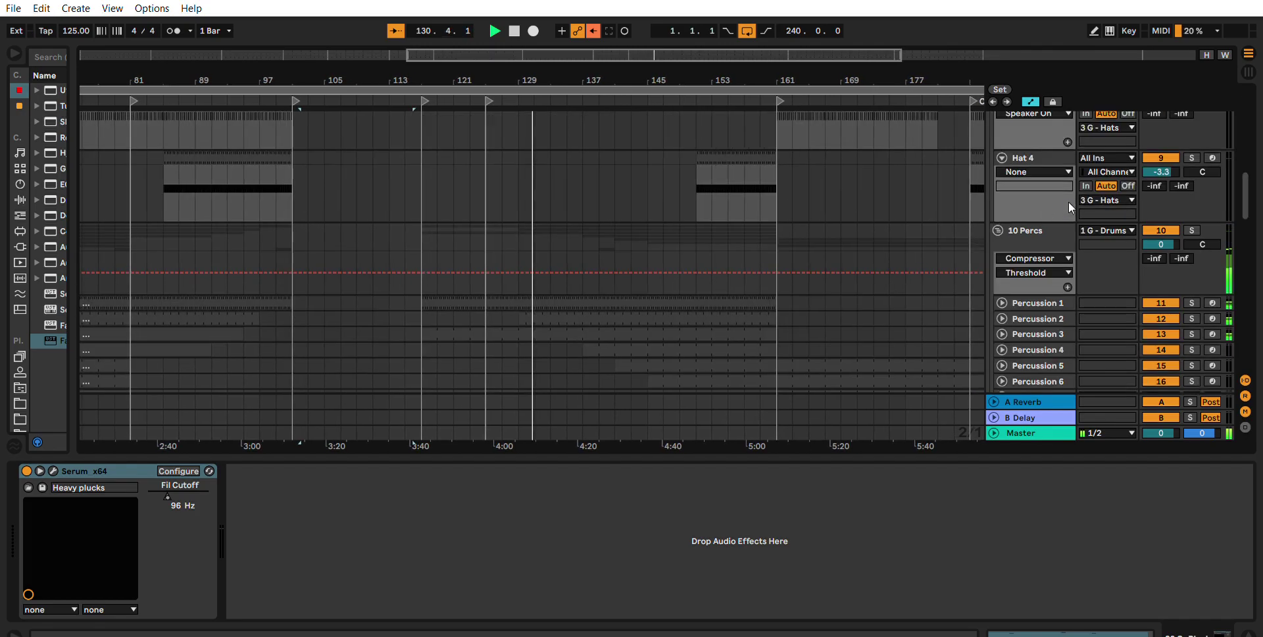
key(alt+u)
scroll(1038, 262, down, 5)
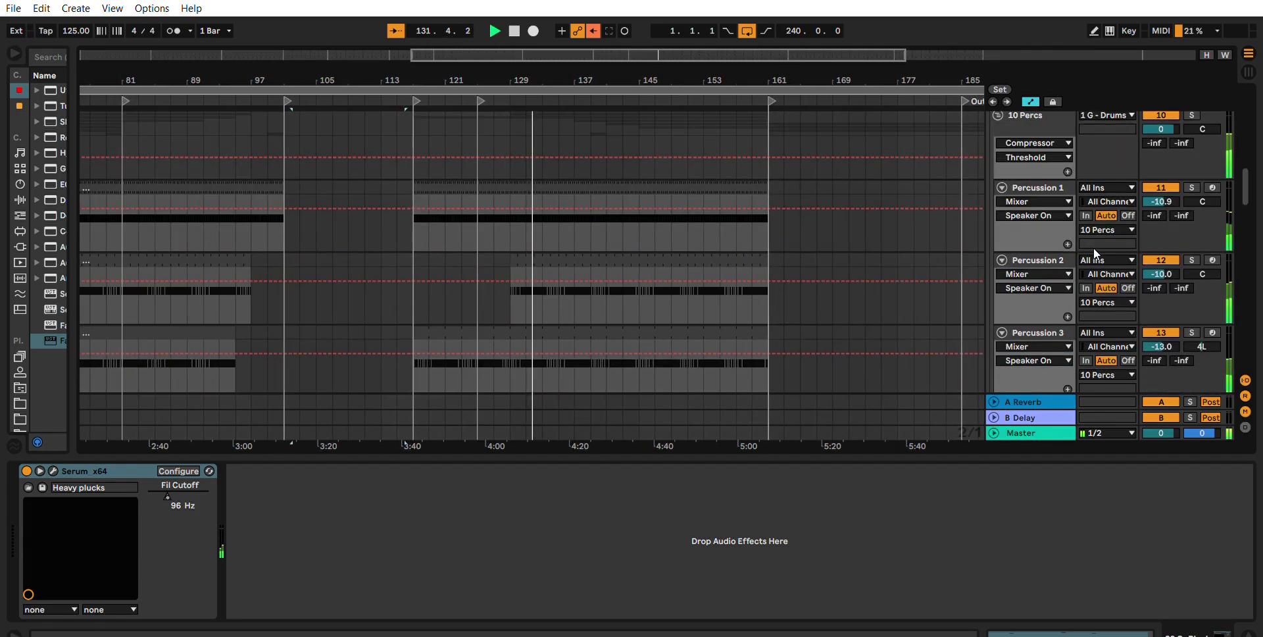
Show the Percussion 3 track's devices and examine the clips of Percussion 3 to 6.
click(1052, 246)
scroll(1067, 235, down, 5)
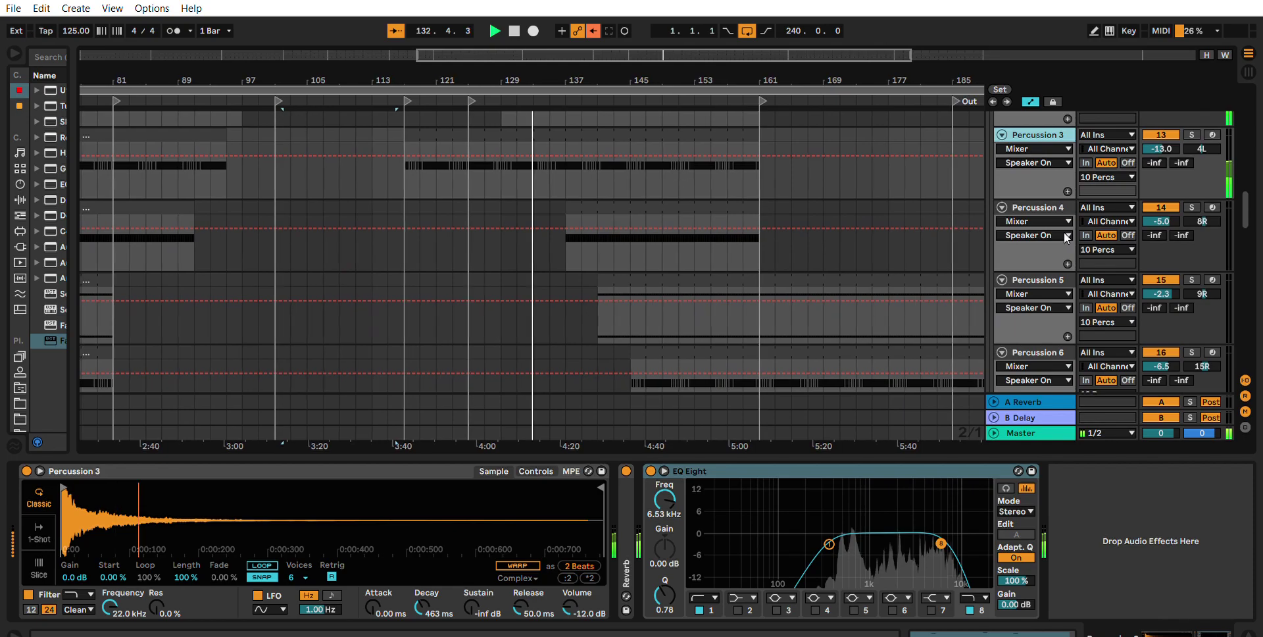
Examine the clips of Percussion 6 to 8 and the Bass High and Sub Bass tracks around the playback position.
scroll(1069, 235, down, 10)
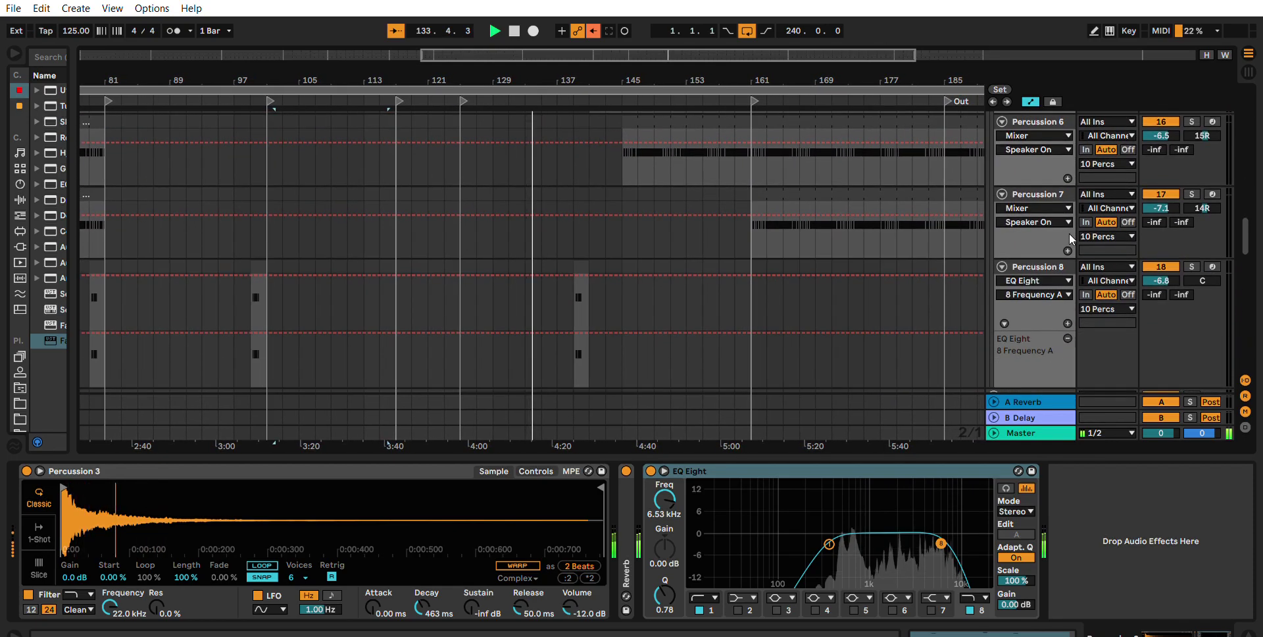
scroll(1068, 234, down, 6)
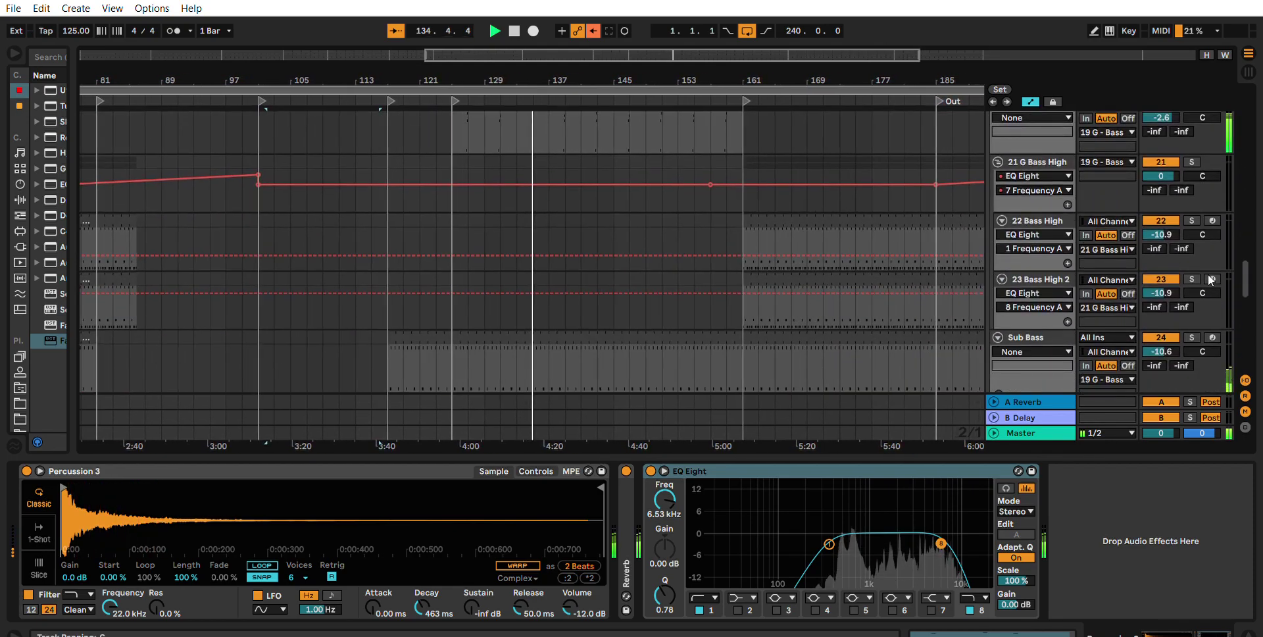
scroll(1248, 252, up, 4)
scroll(1248, 252, up, 10)
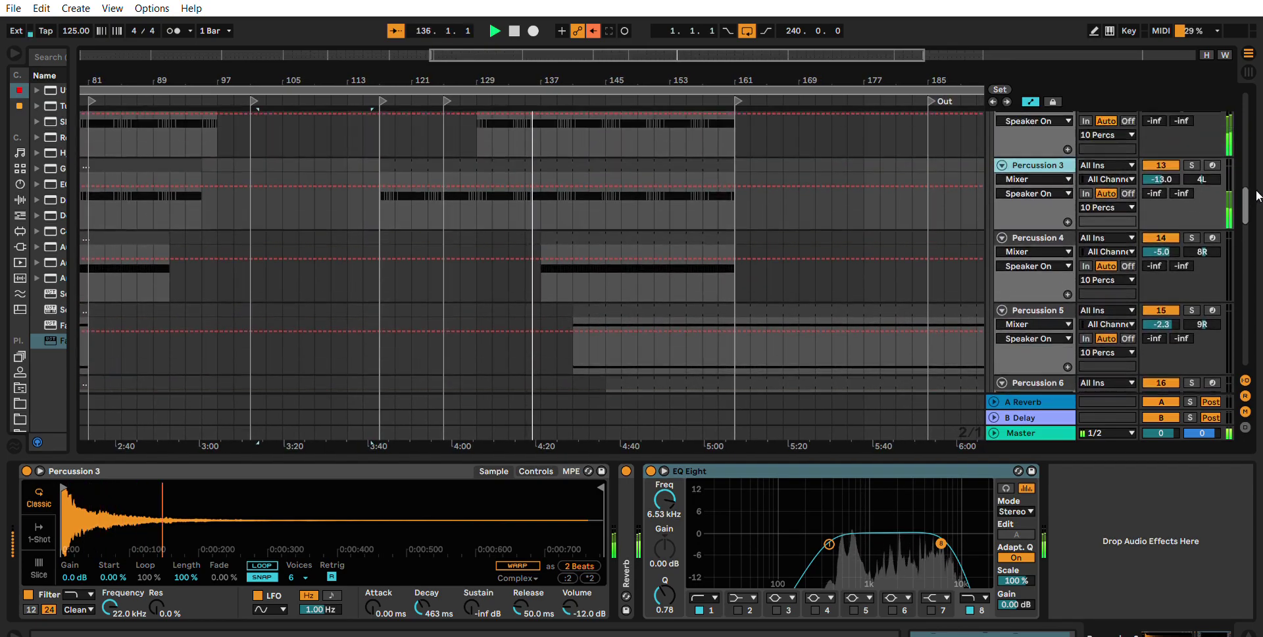
scroll(1248, 252, up, 8)
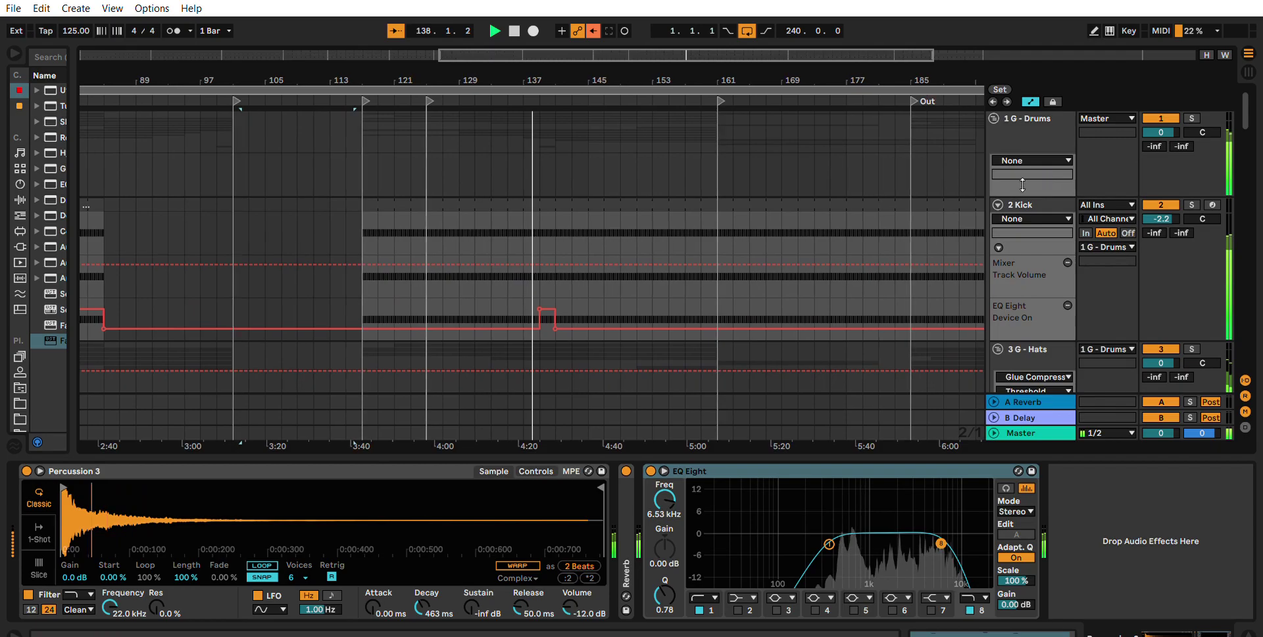
Collapse all tracks into their groups and show the devices of the G - Drums and G - Bass groups.
key(alt+u)
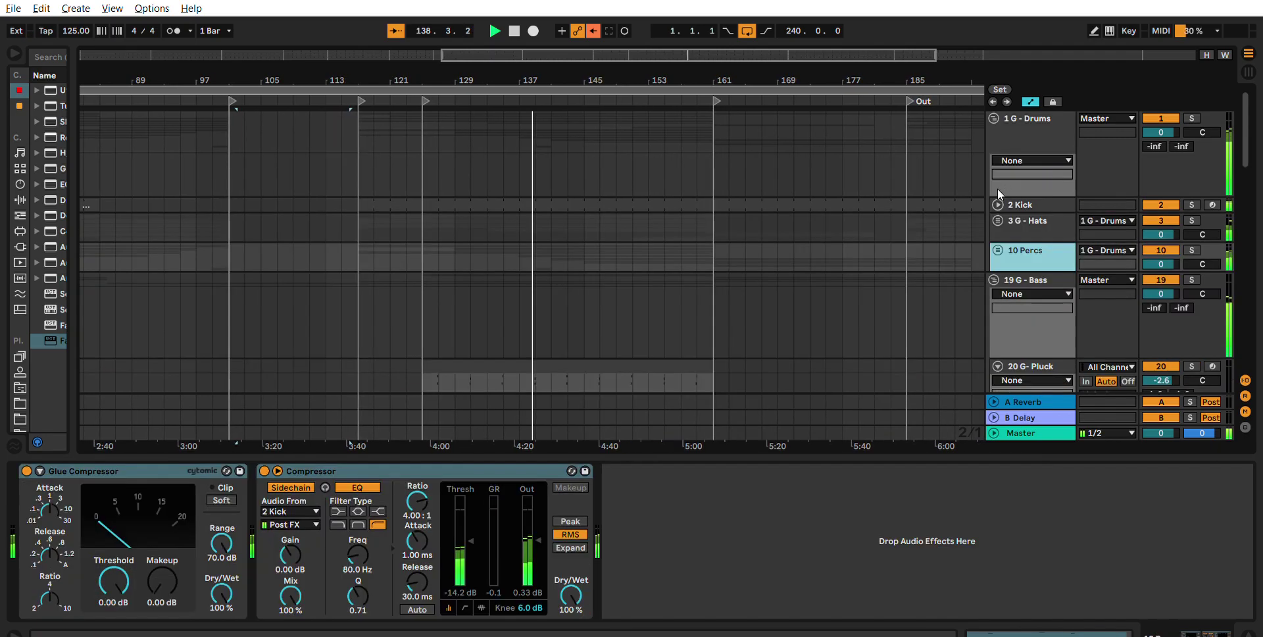
click(1012, 114)
key(alt+u)
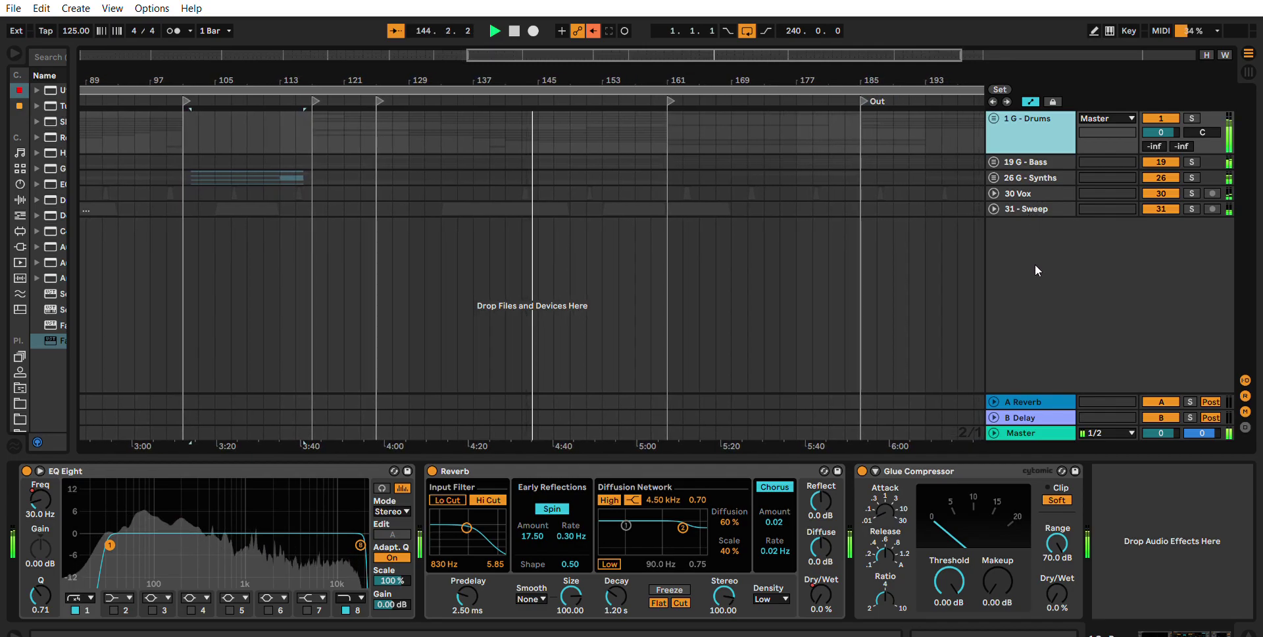
click(1010, 161)
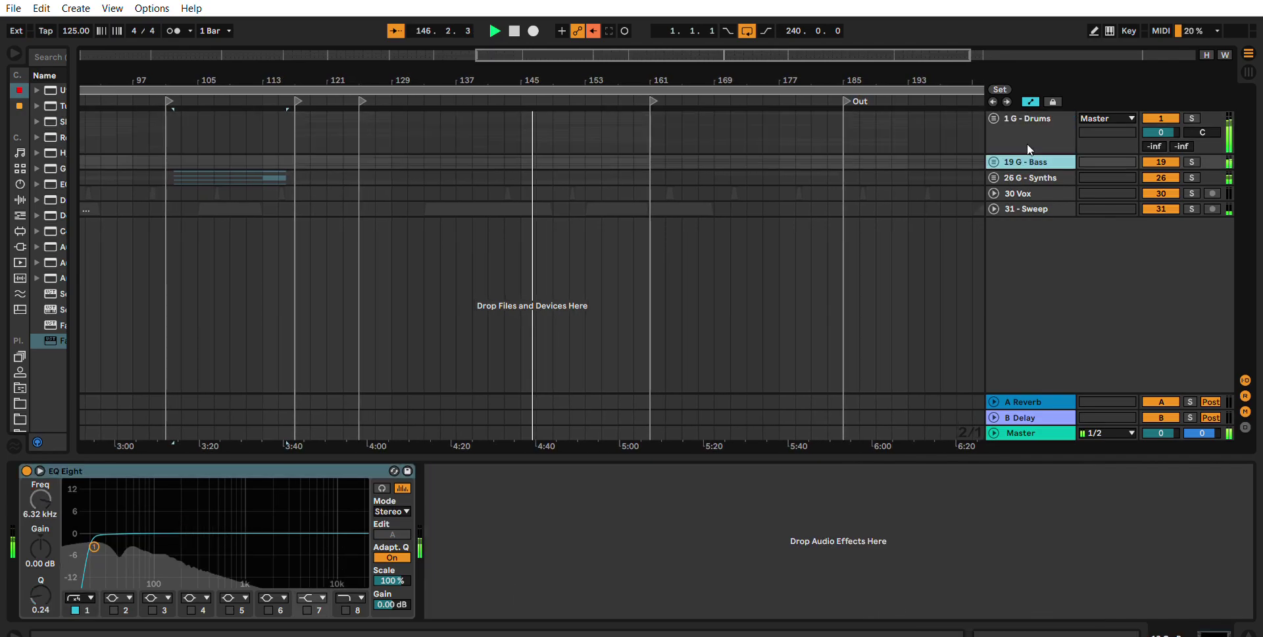
Unfold the groups and examine the bass, pad, ARP, Vox and Sweep clips and automation around bars 121 to 201.
click(993, 160)
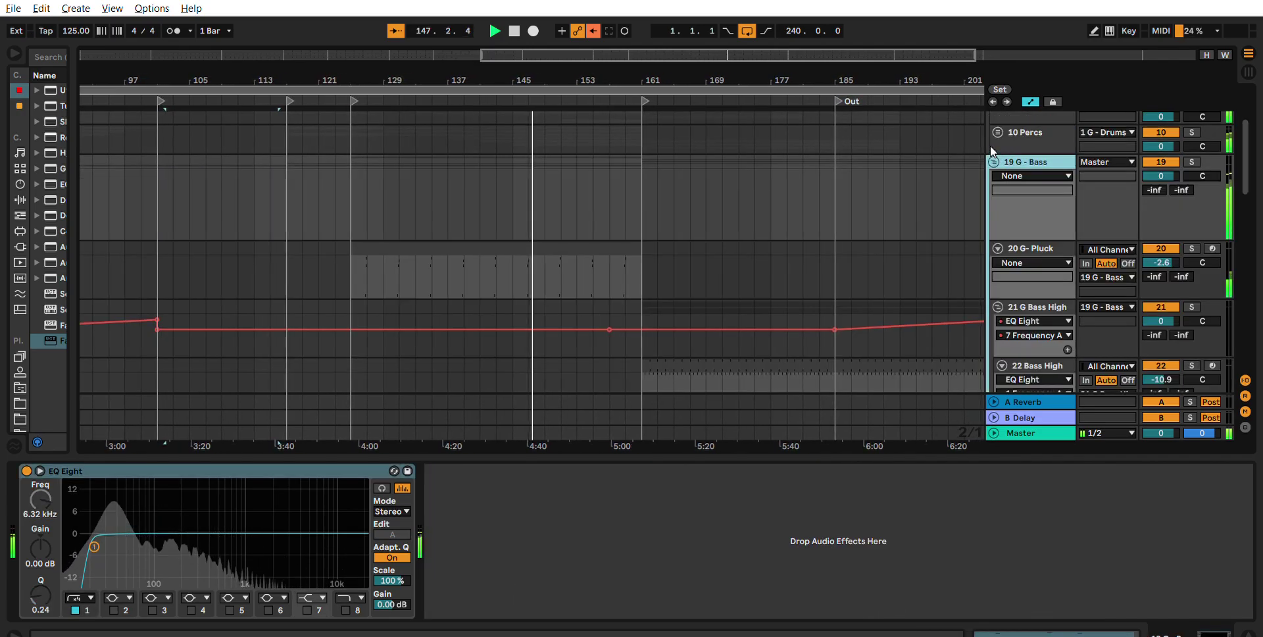
scroll(1017, 201, down, 3)
scroll(1053, 228, down, 5)
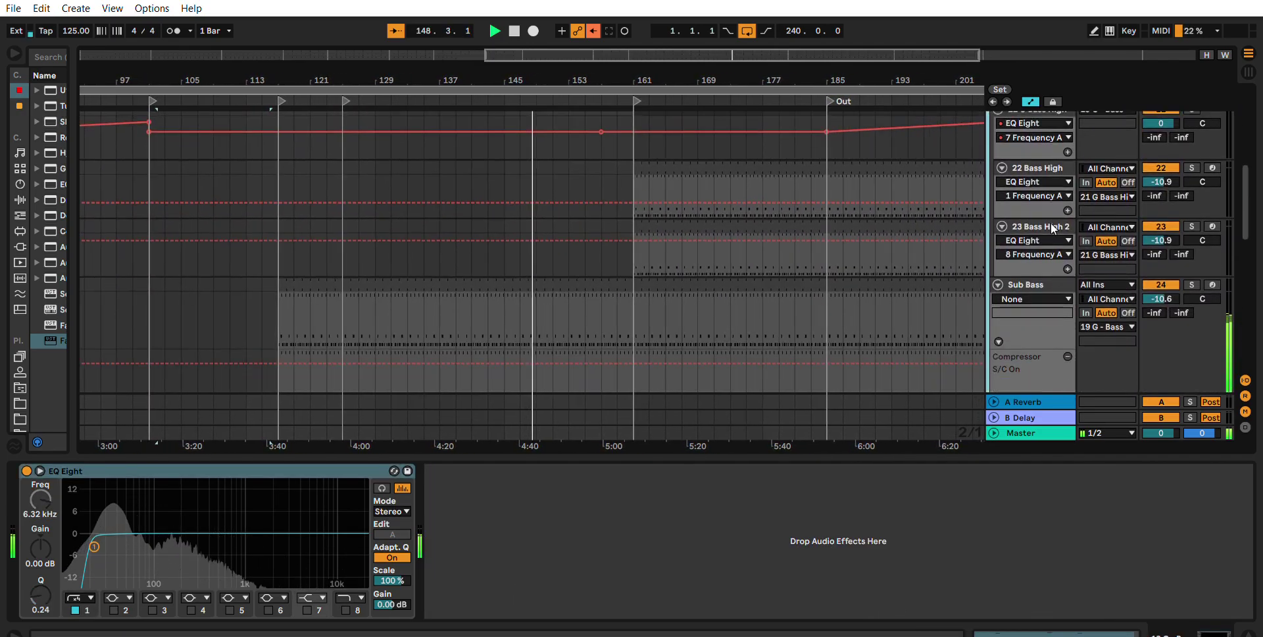
scroll(1089, 231, down, 5)
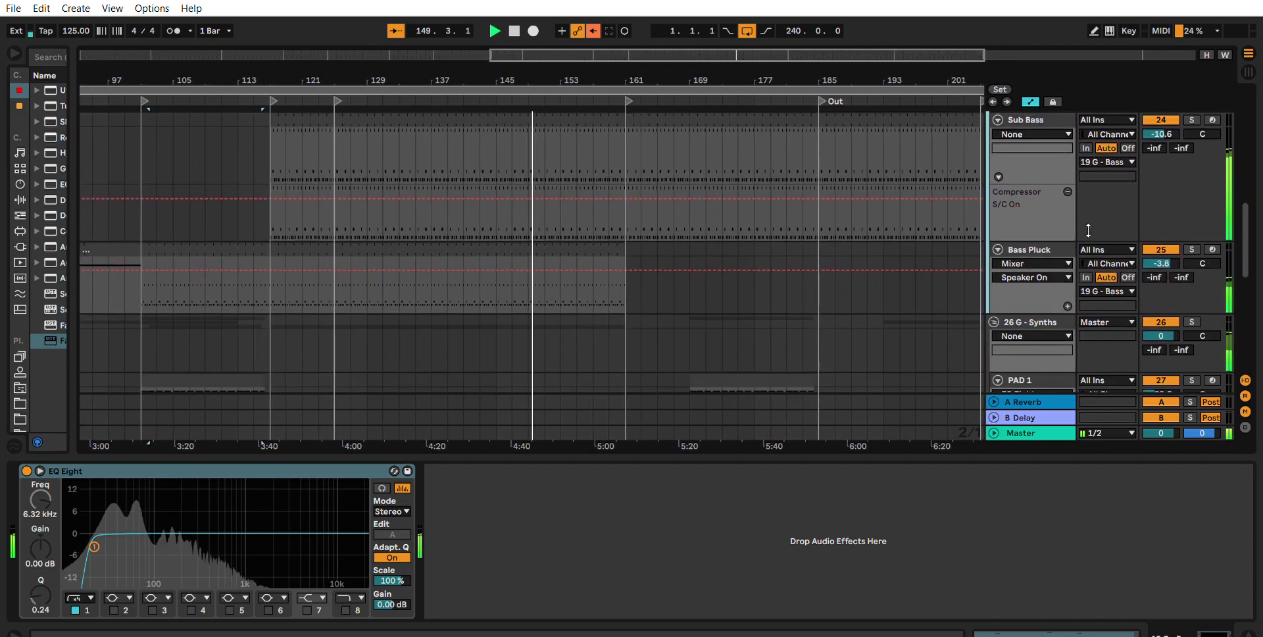
scroll(1094, 234, down, 5)
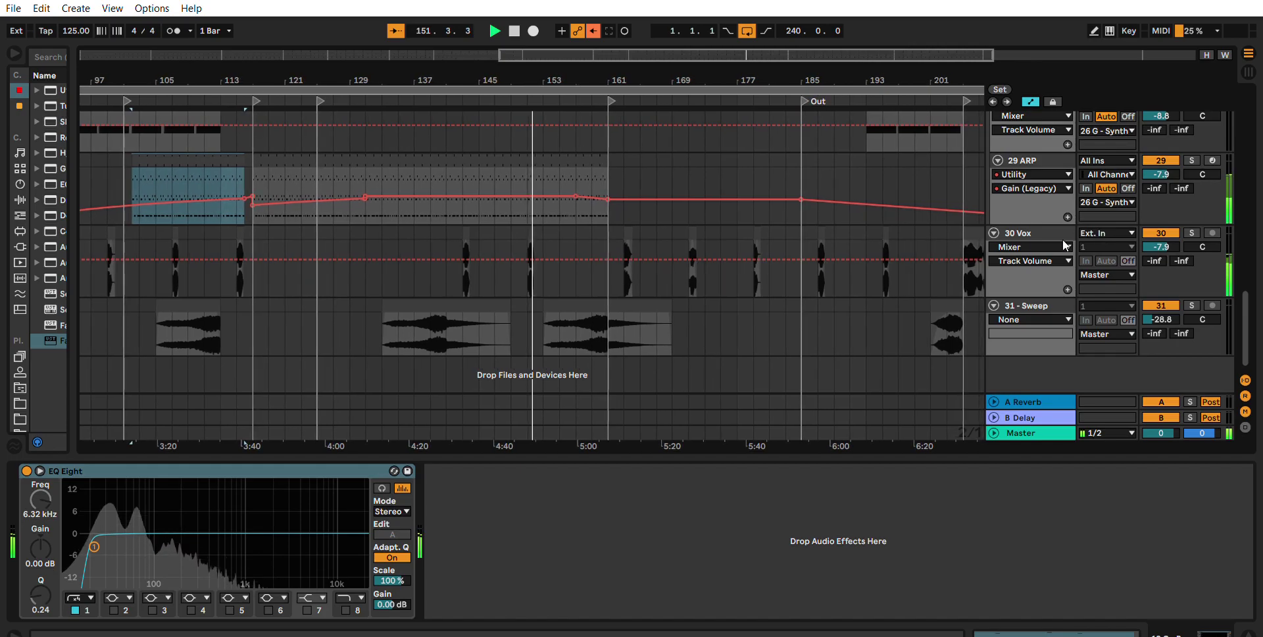
scroll(1065, 269, up, 10)
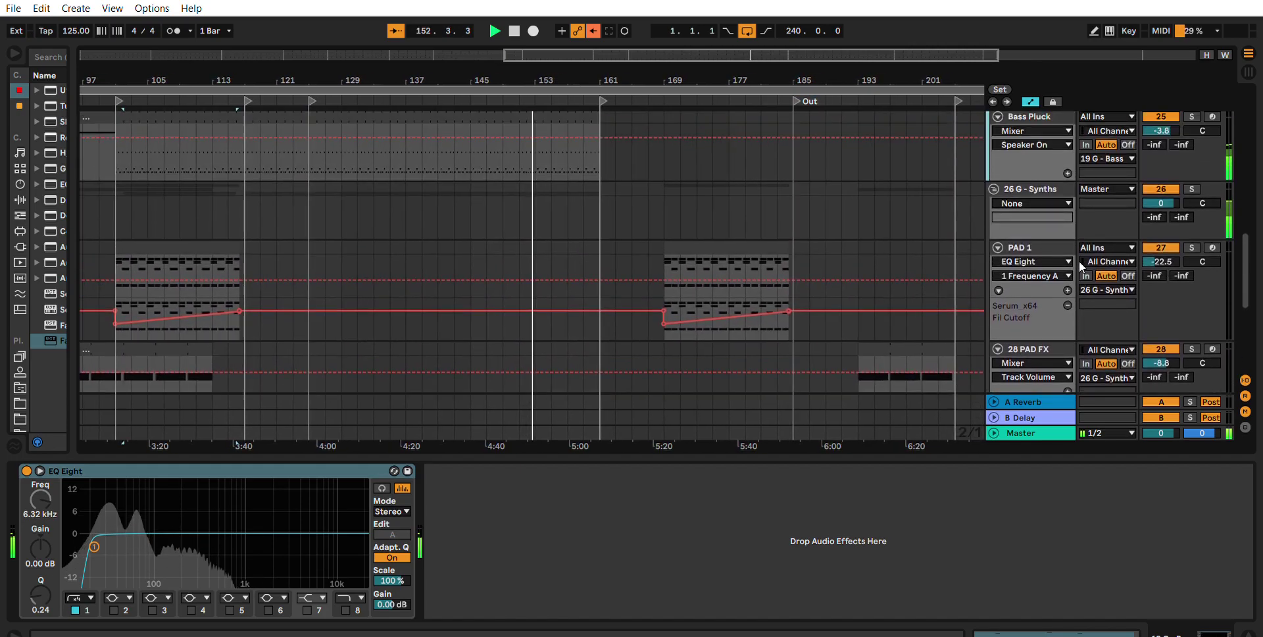
scroll(1086, 263, up, 10)
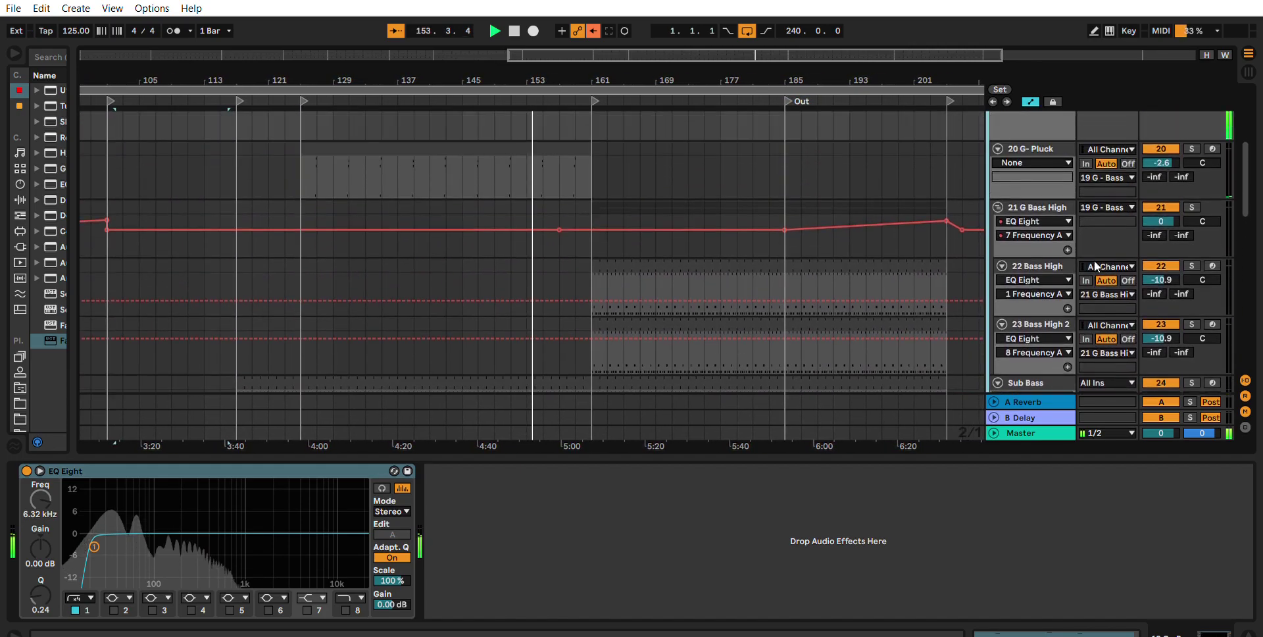
scroll(1096, 260, up, 4)
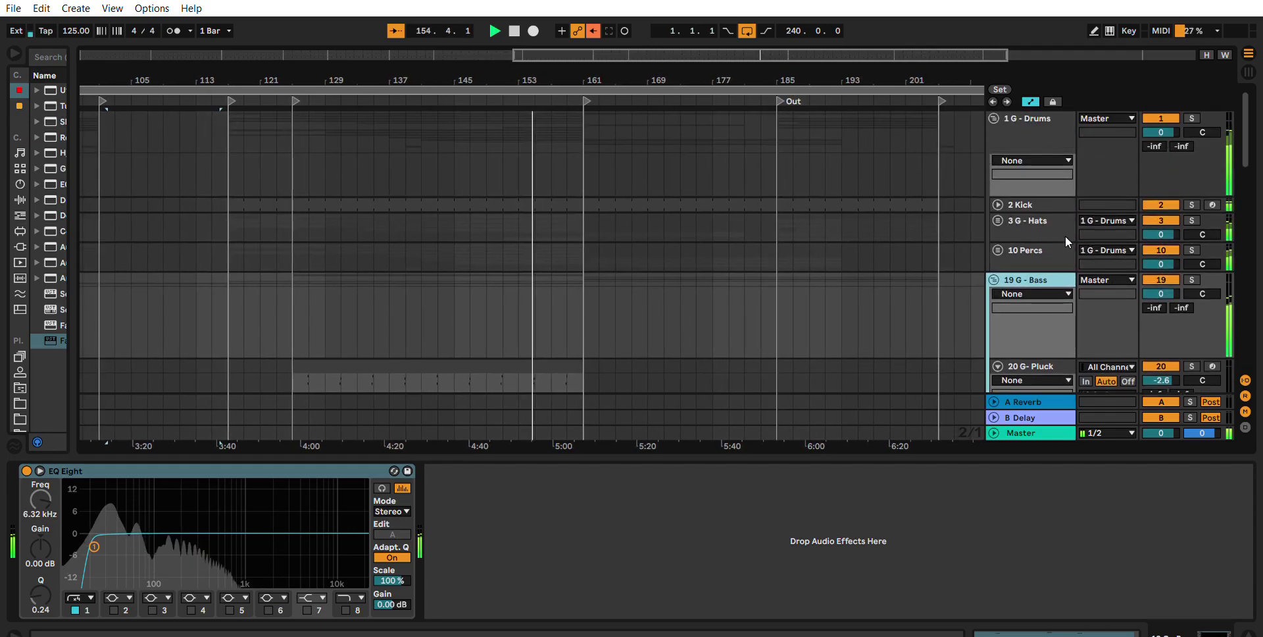
Expand the individual hat and percussion tracks and examine their clips around the section change at bar 161.
click(1012, 245)
alt+click(996, 232)
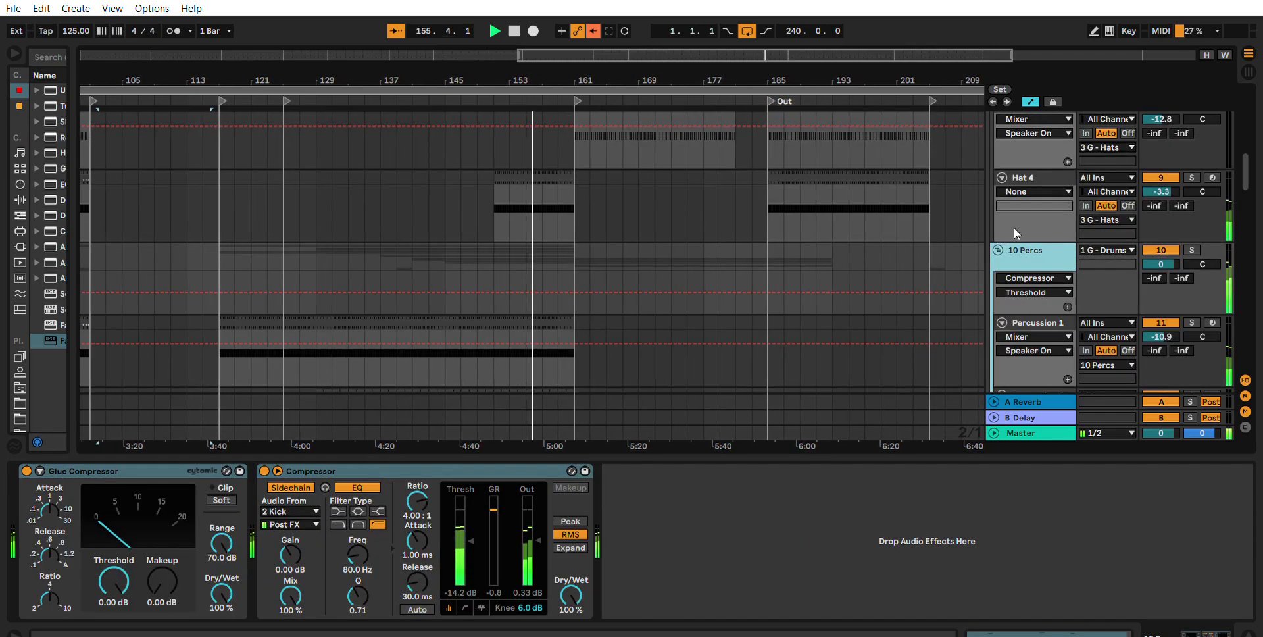
drag(1248, 173, 1253, 105)
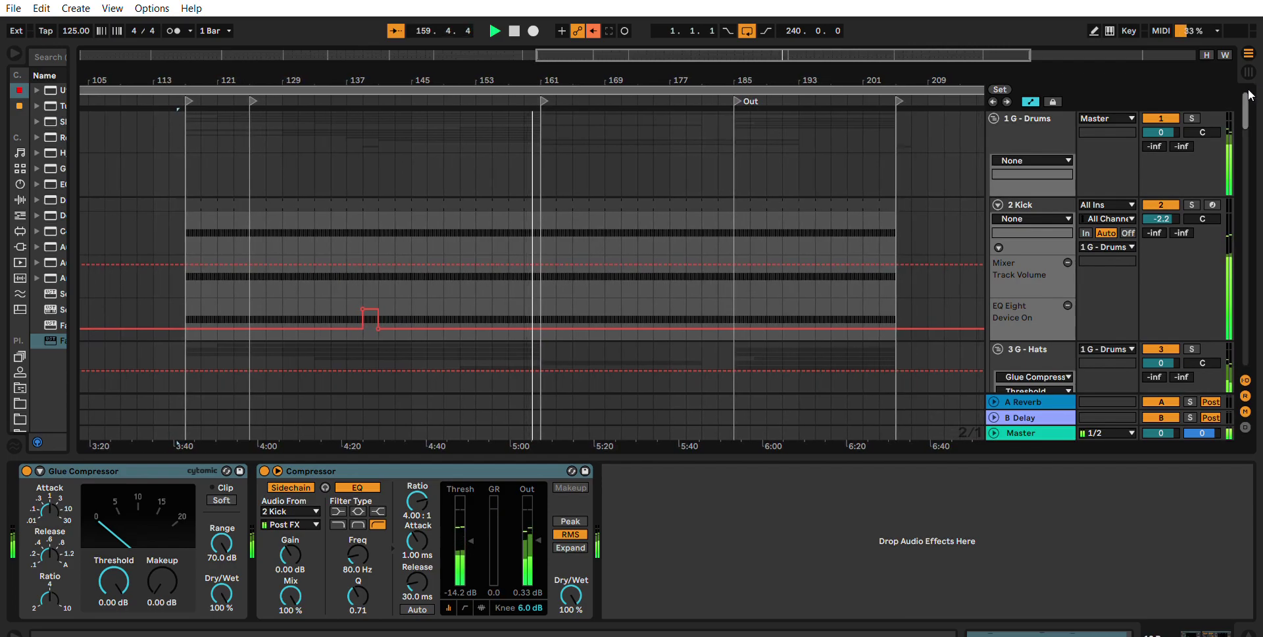
scroll(1072, 210, down, 10)
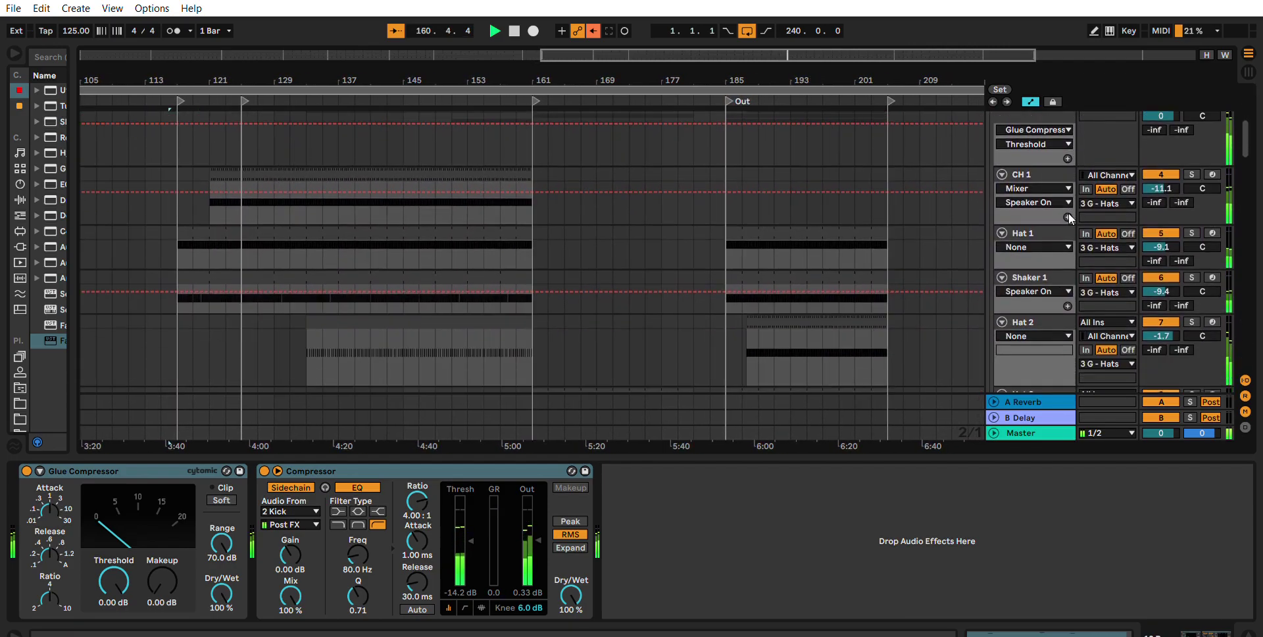
scroll(1068, 212, down, 10)
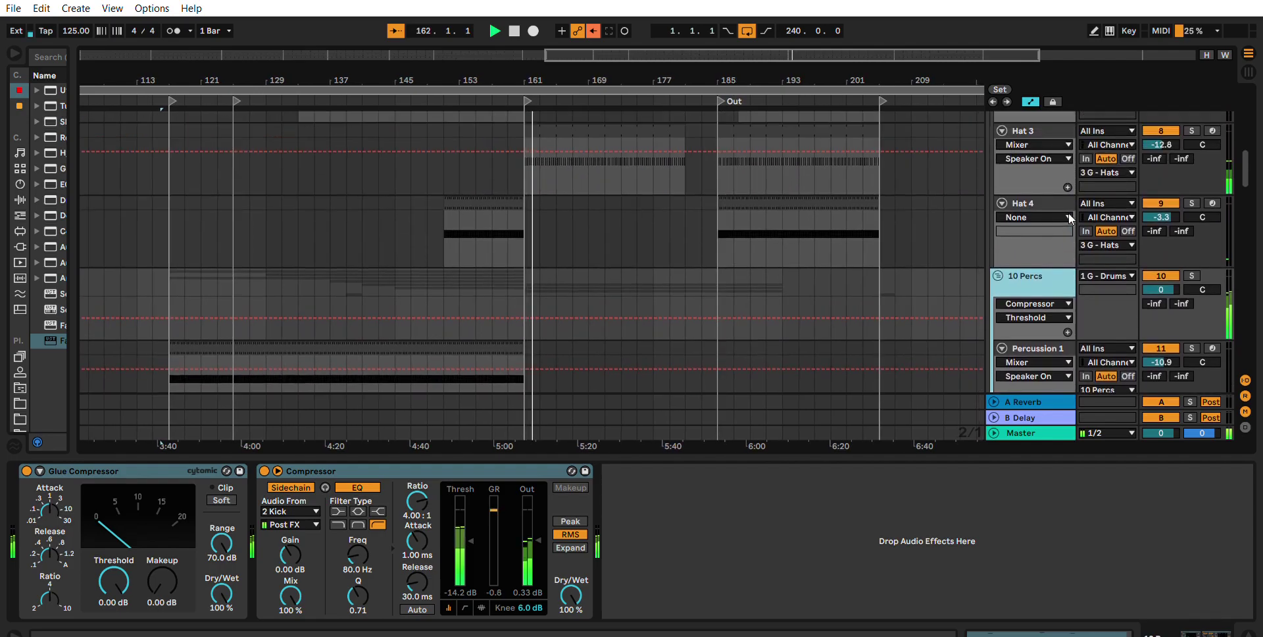
scroll(1068, 214, down, 10)
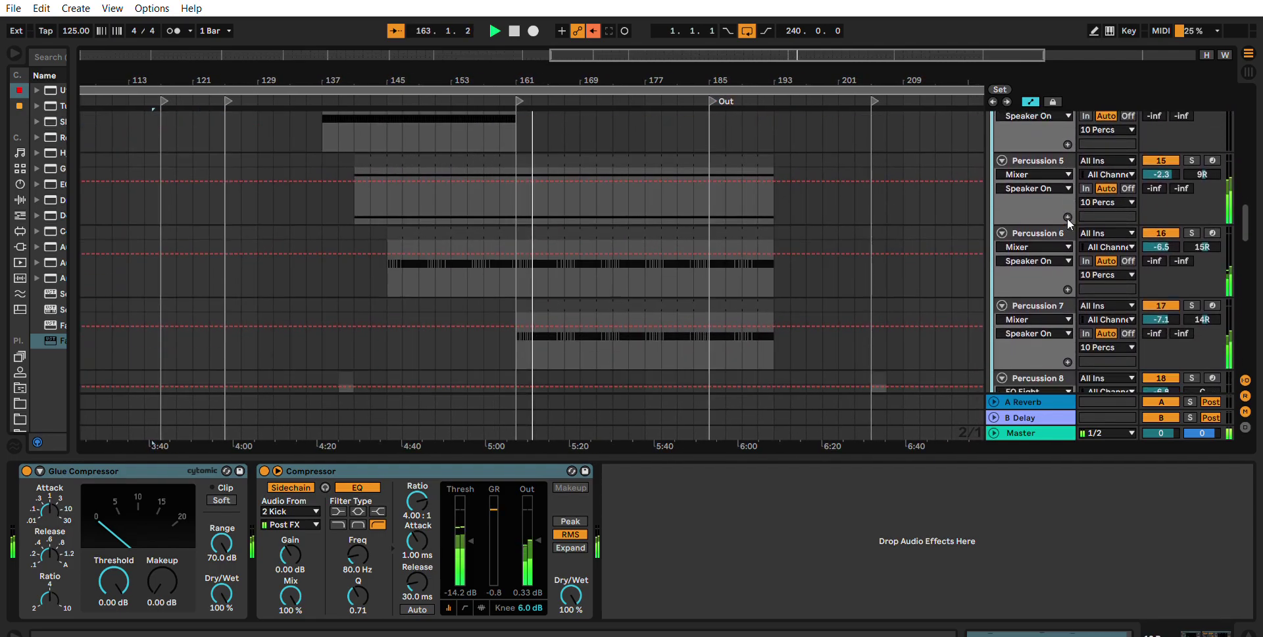
Show the device chains of the Bass High, Bass High 2 and Sub Bass tracks.
scroll(1066, 220, down, 15)
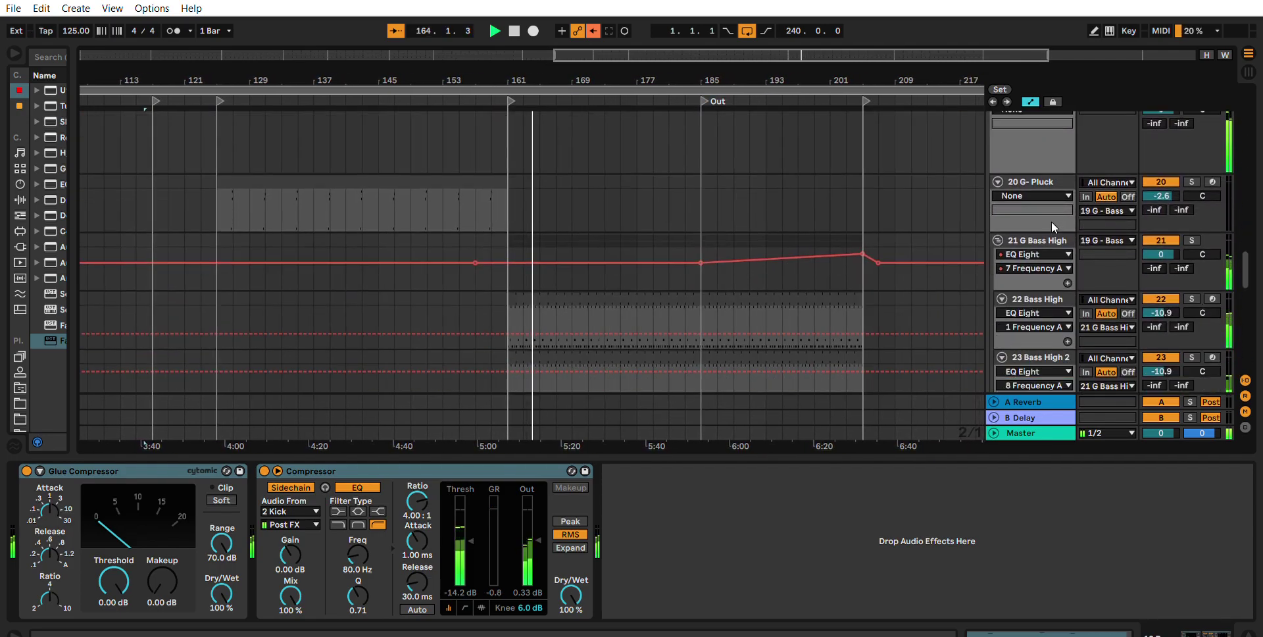
click(1040, 217)
scroll(1038, 211, down, 5)
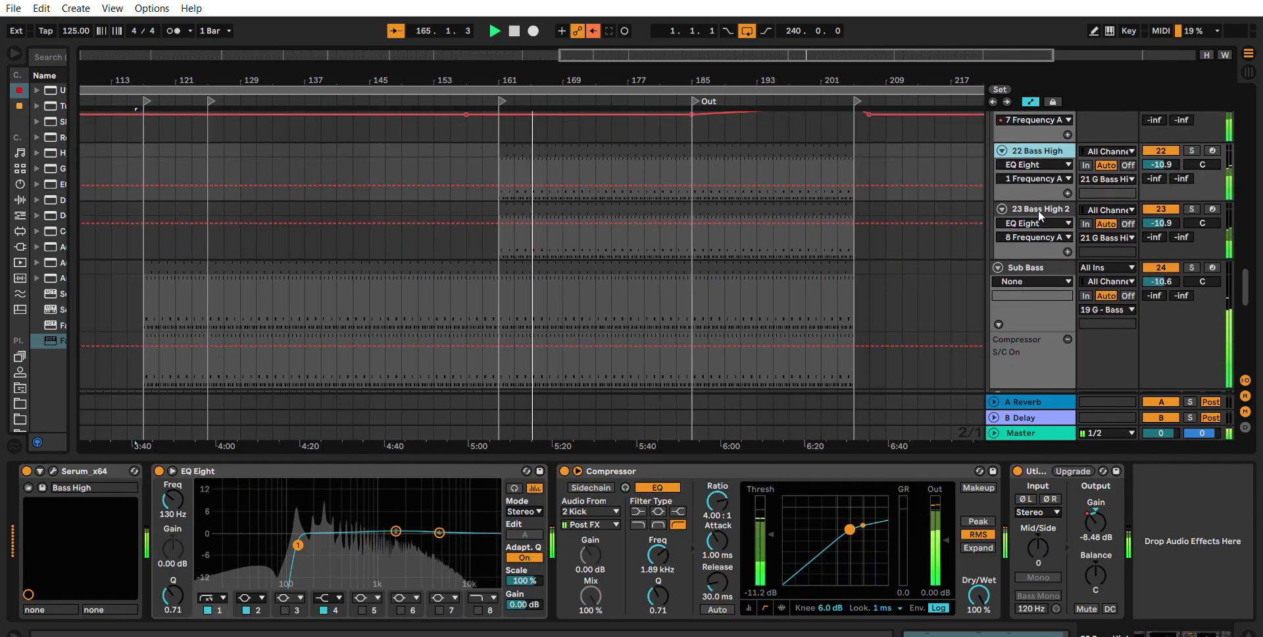
click(1041, 190)
scroll(1044, 181, down, 3)
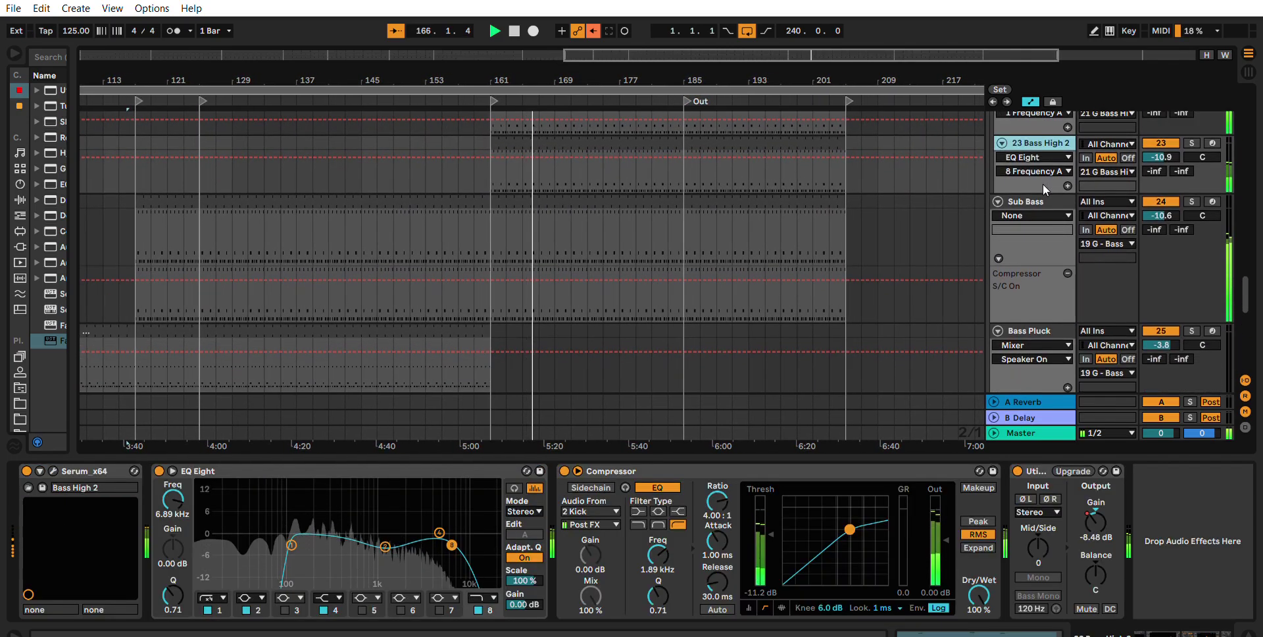
key(Down)
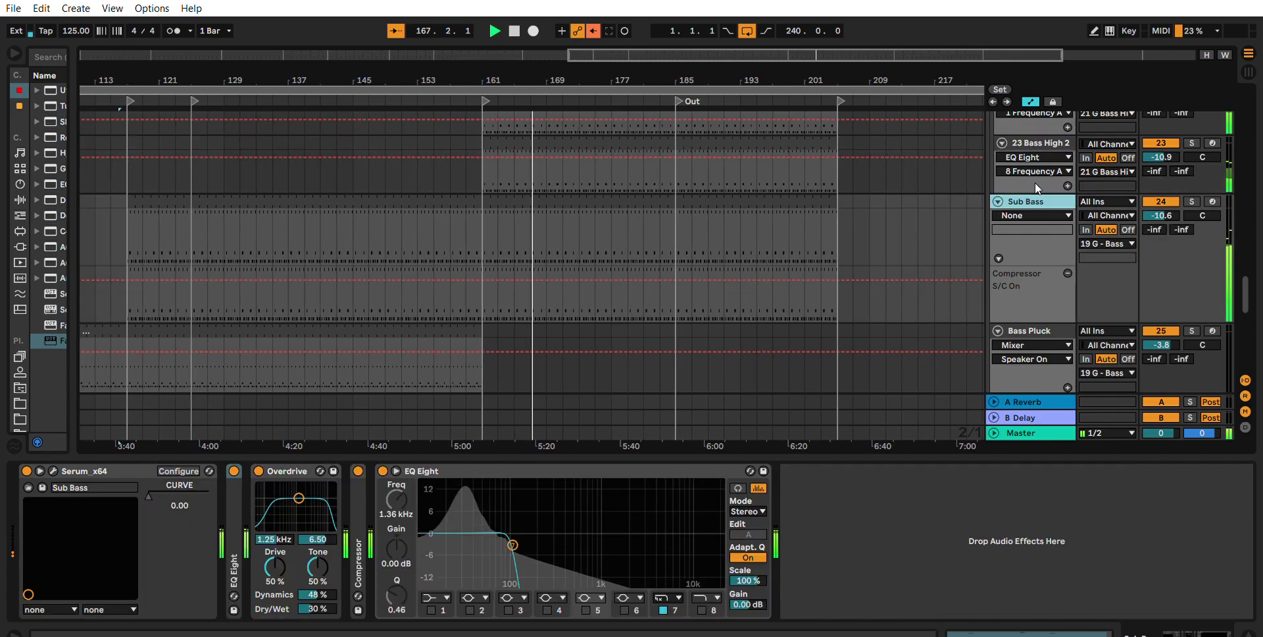
scroll(1036, 183, down, 1)
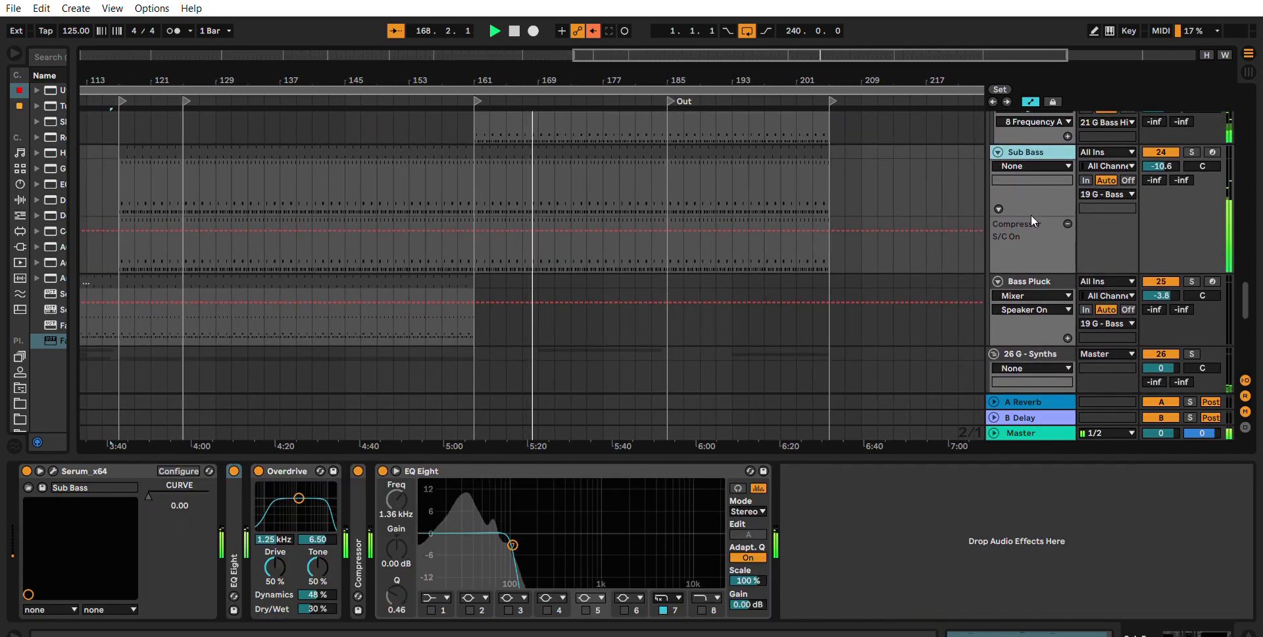
Show the PAD 1 track's devices and examine the notes of its clip before the Out marker.
scroll(1037, 232, down, 3)
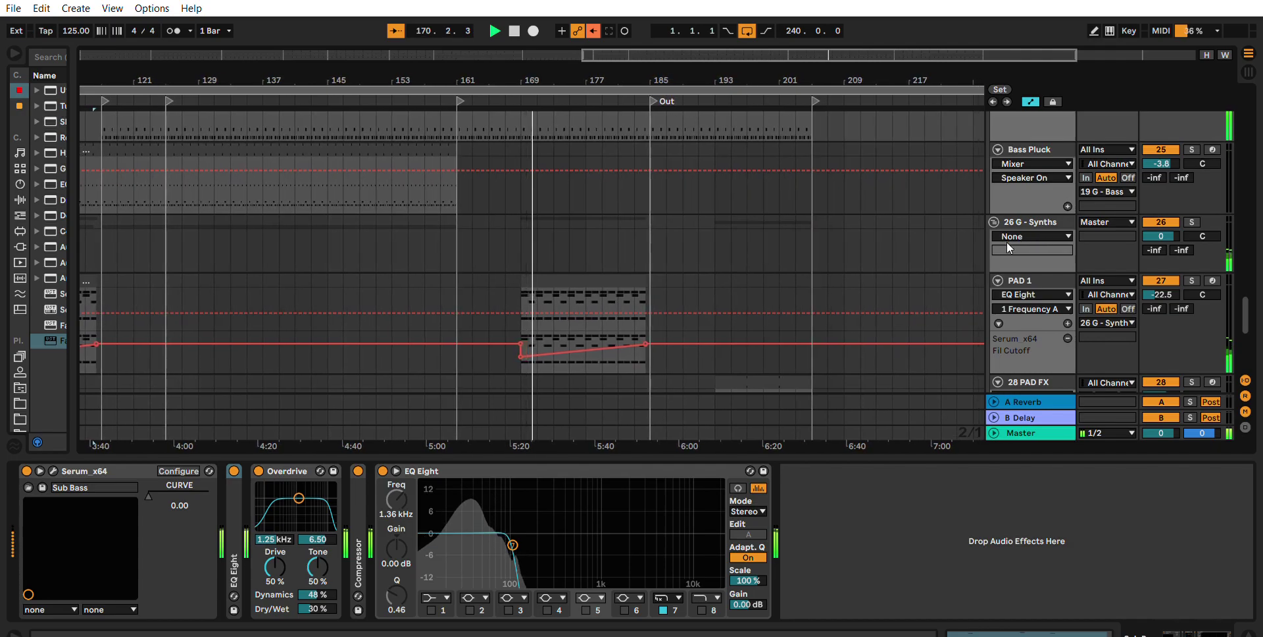
click(1028, 280)
scroll(1038, 235, down, 2)
scroll(1039, 231, up, 1)
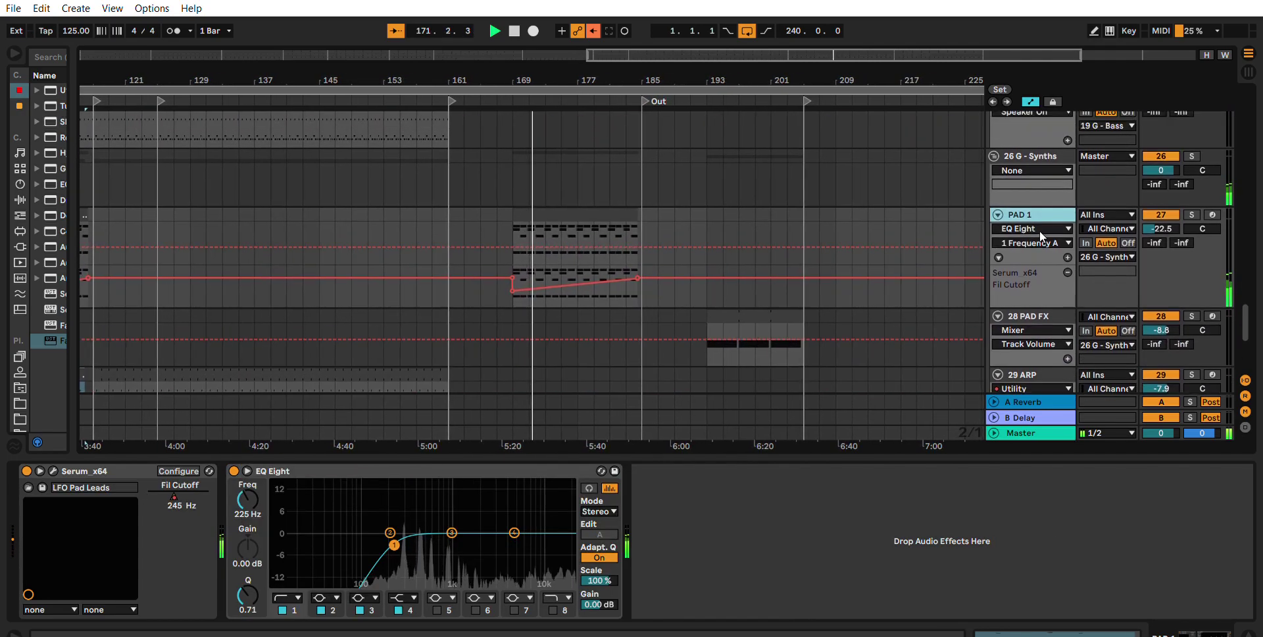
scroll(1040, 231, down, 2)
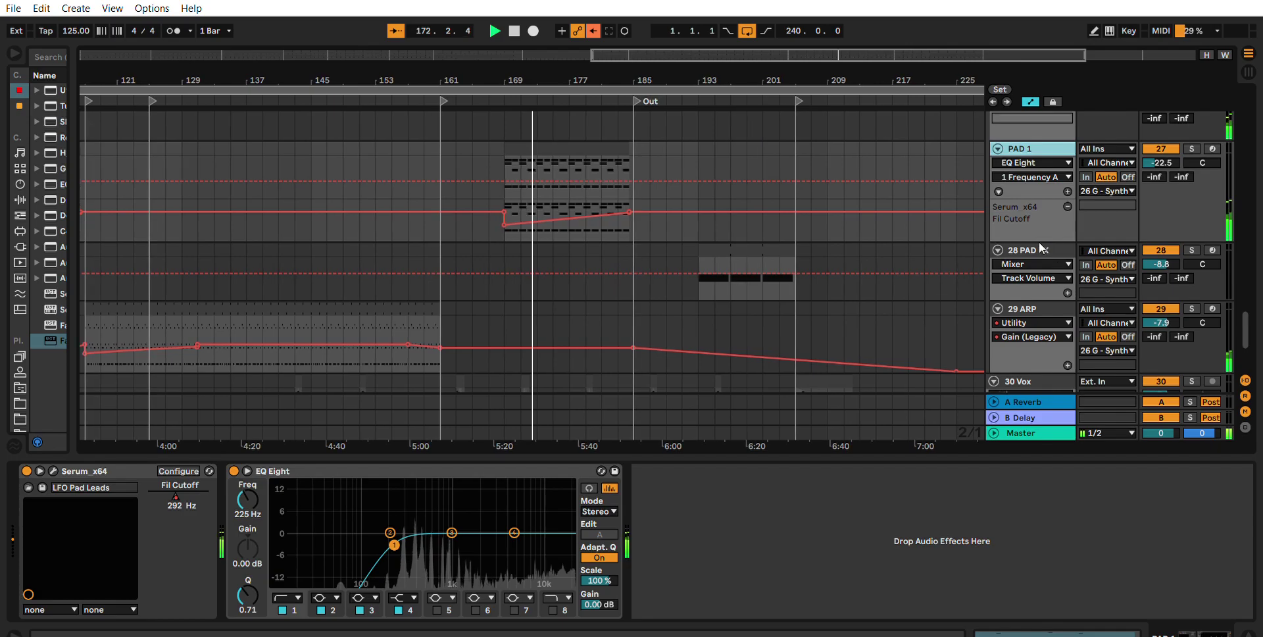
double_click(560, 148)
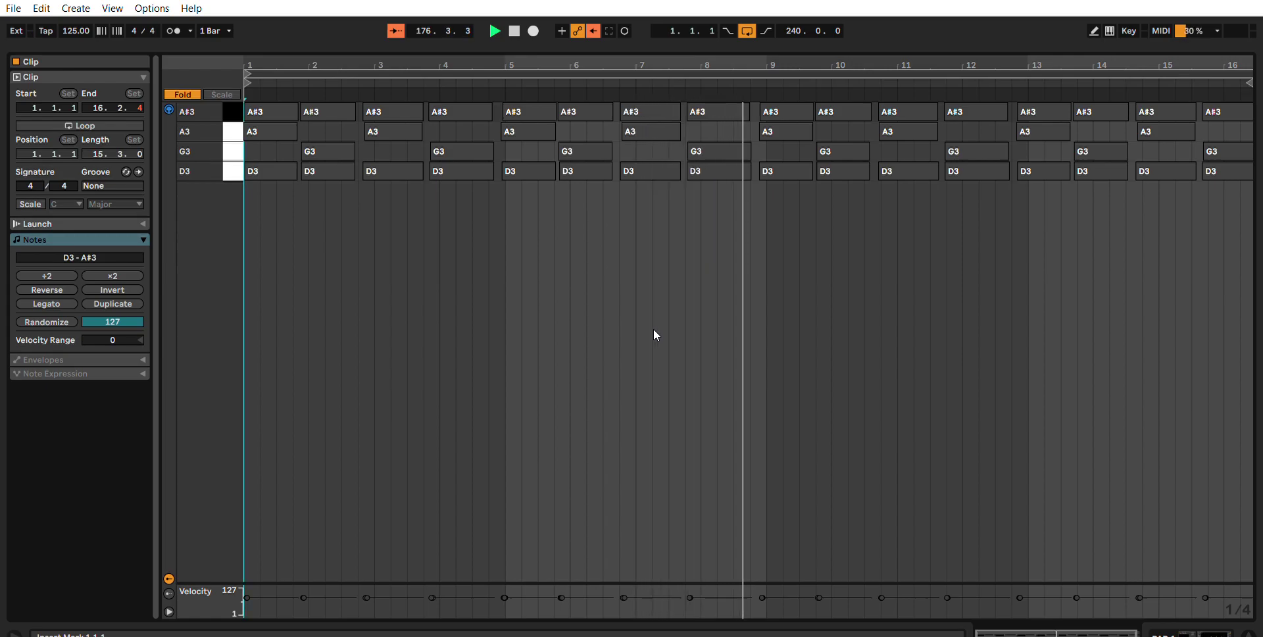
key(shift+Tab)
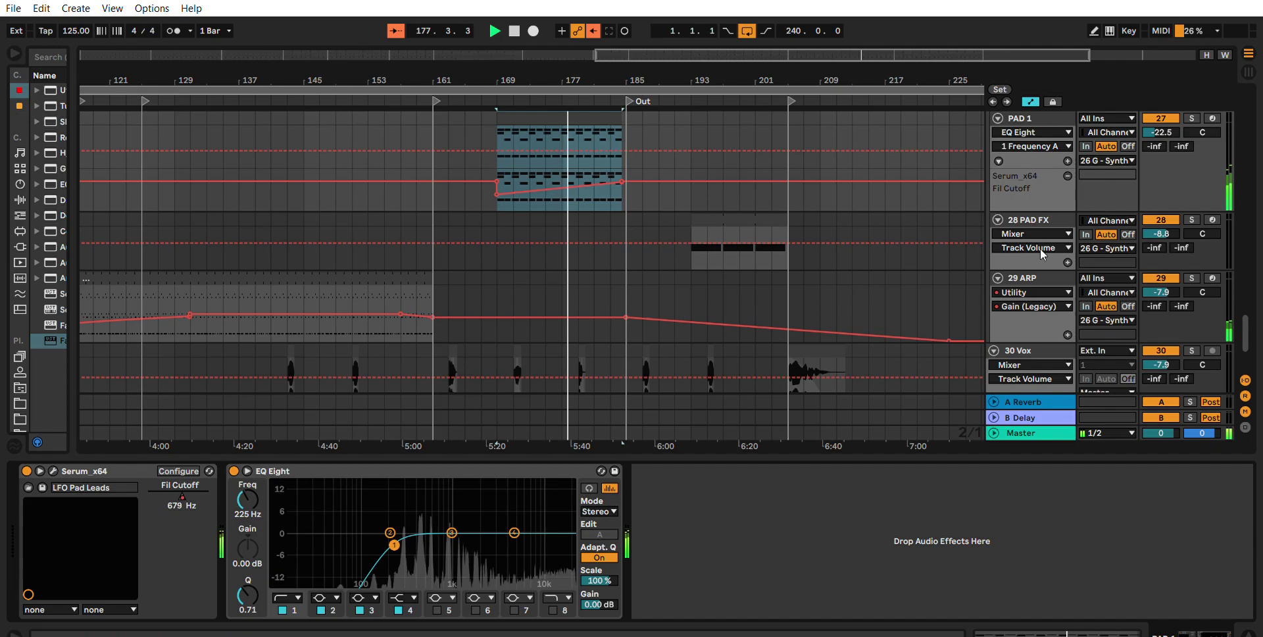
Examine the Vox, Sweep, bass and percussion clips leading up to the Out marker, and collapse all tracks into their groups.
scroll(1046, 245, down, 3)
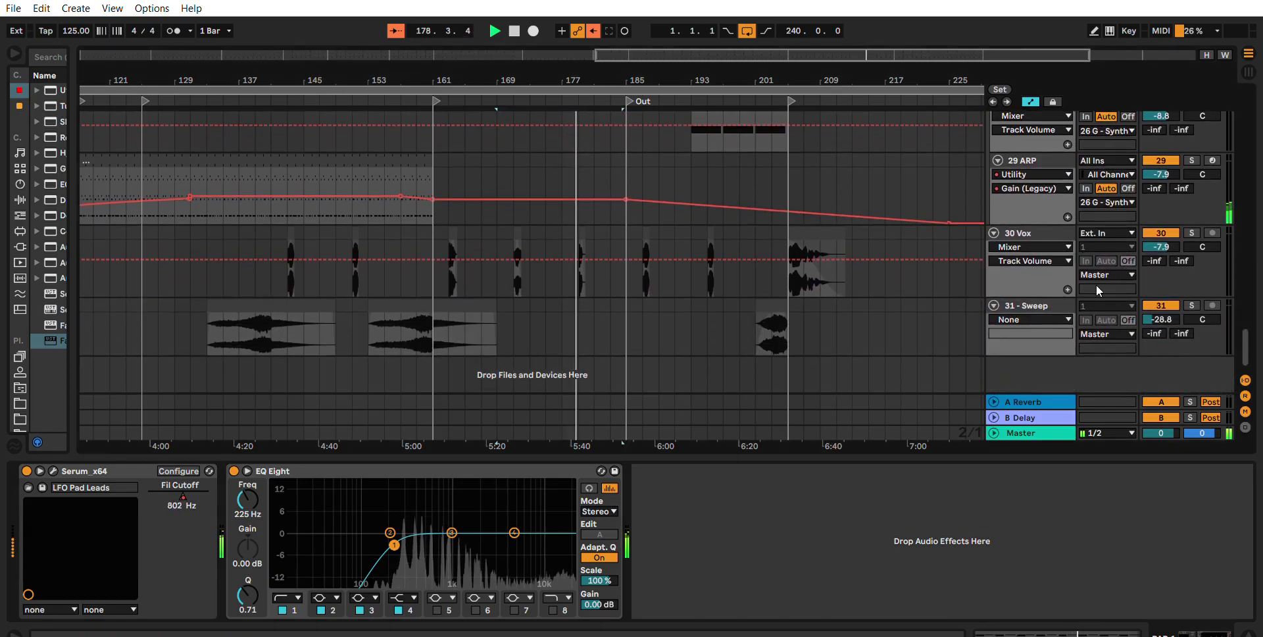
scroll(1061, 304, up, 6)
scroll(1061, 300, up, 4)
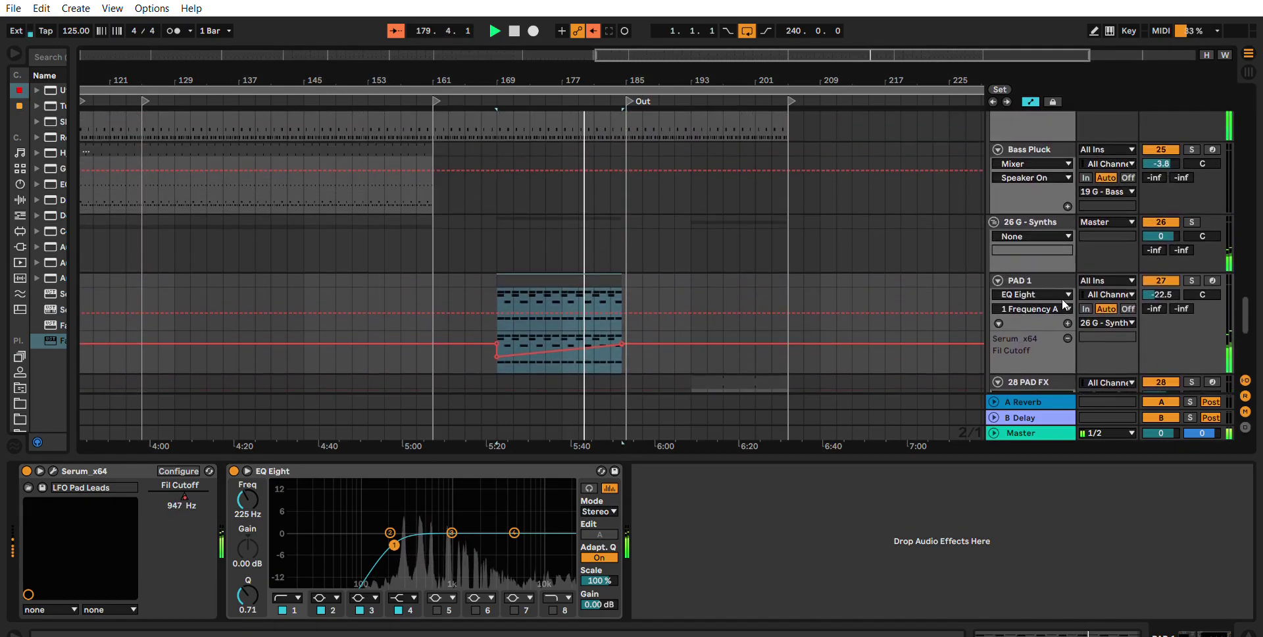
scroll(1067, 294, up, 8)
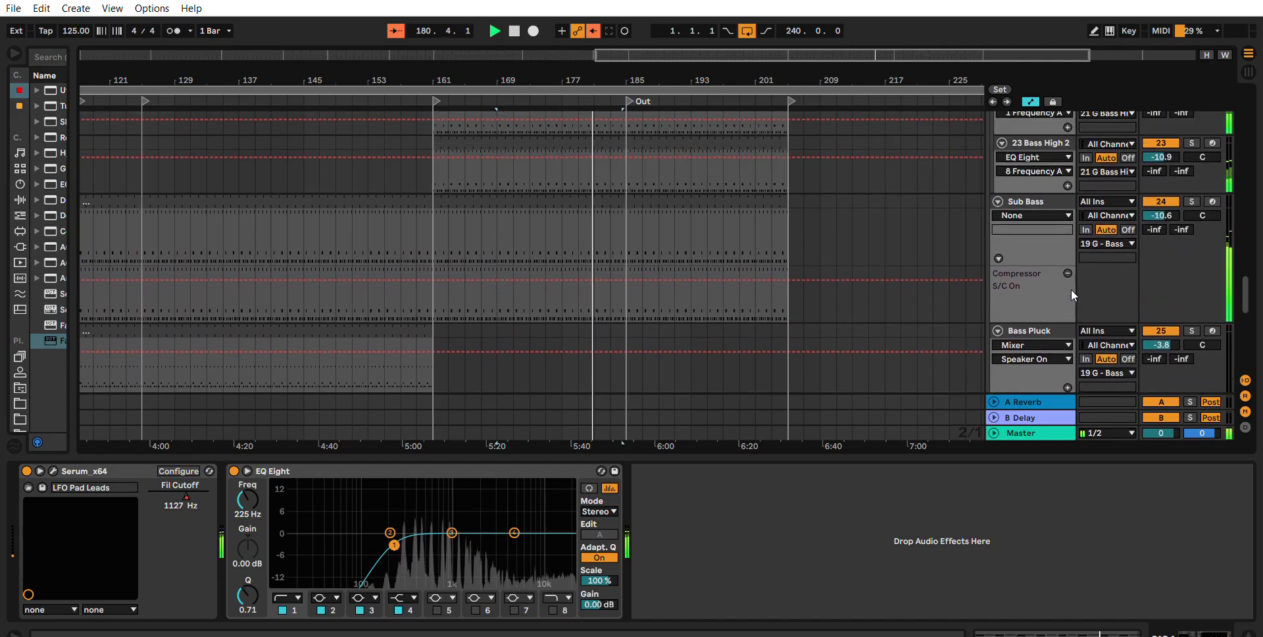
scroll(1073, 281, up, 5)
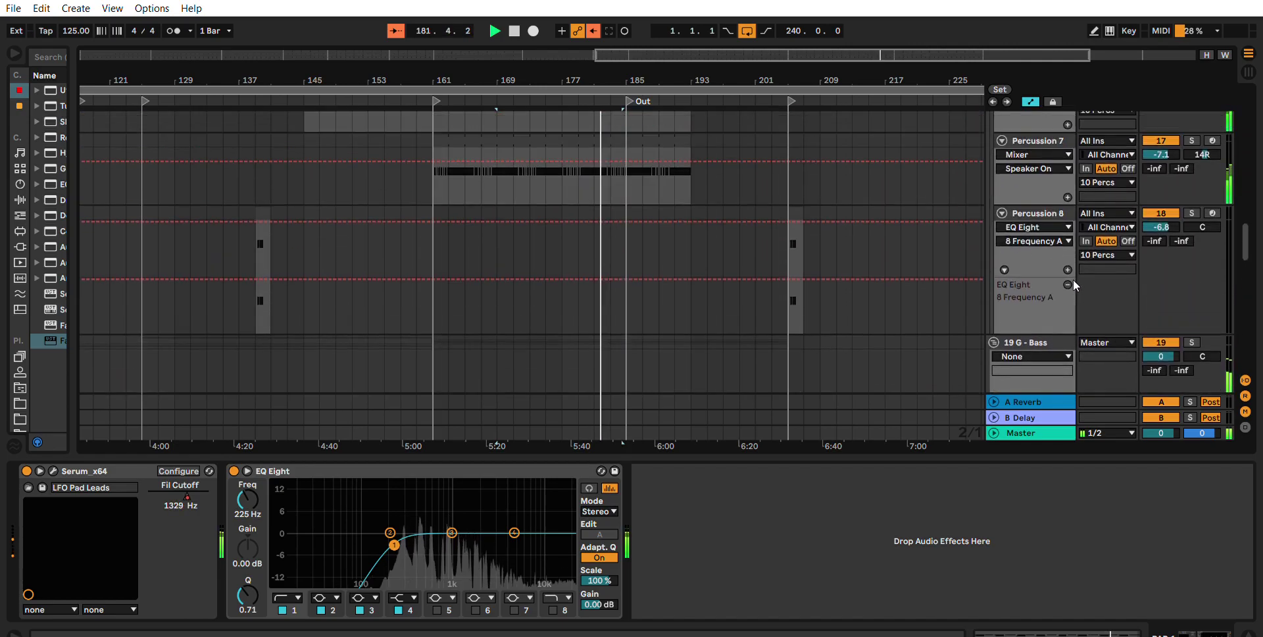
key(alt+u)
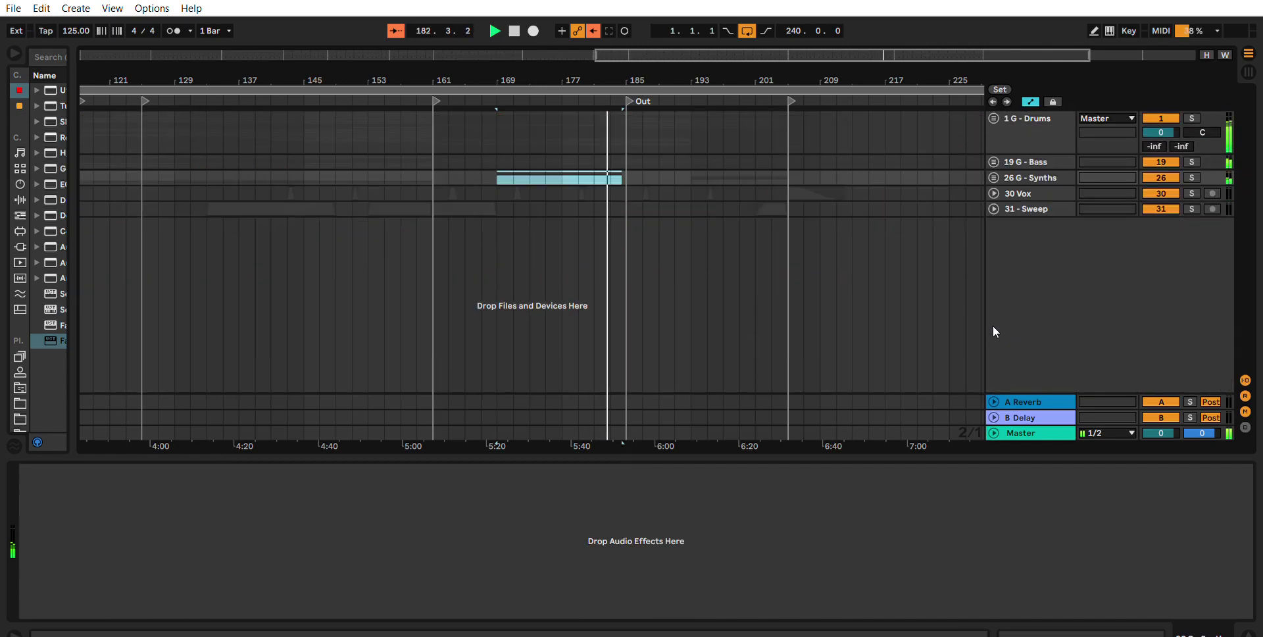
click(1038, 273)
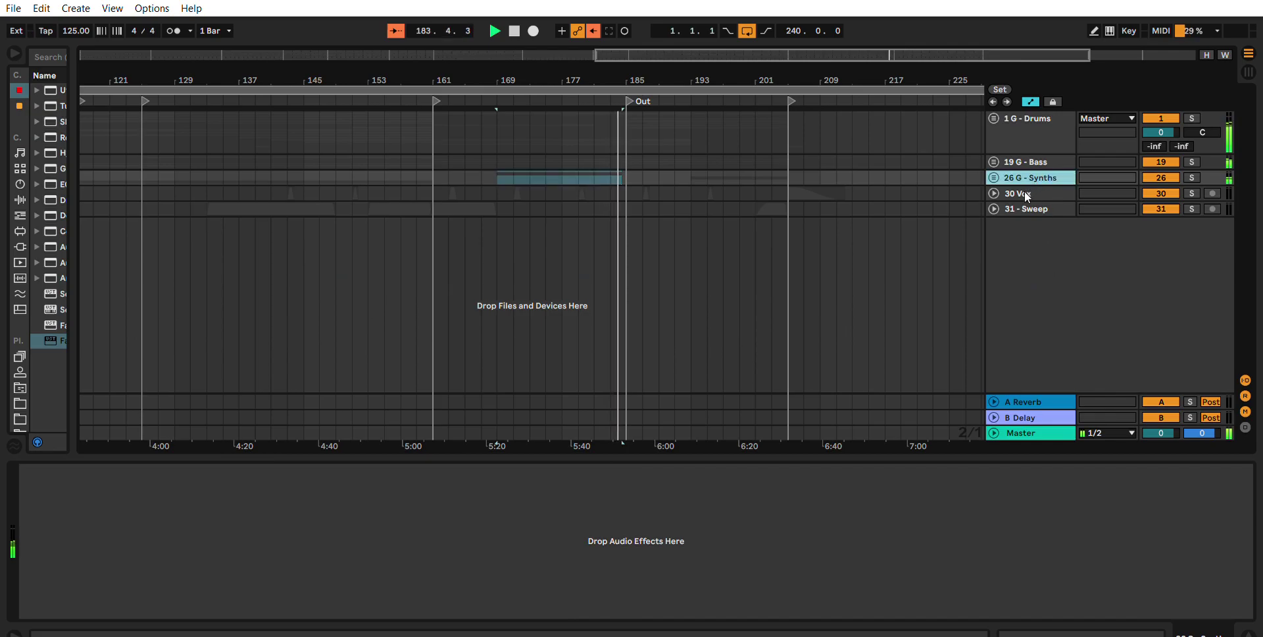
Hide the return tracks and show the device chain of the G - Drums group.
click(1245, 395)
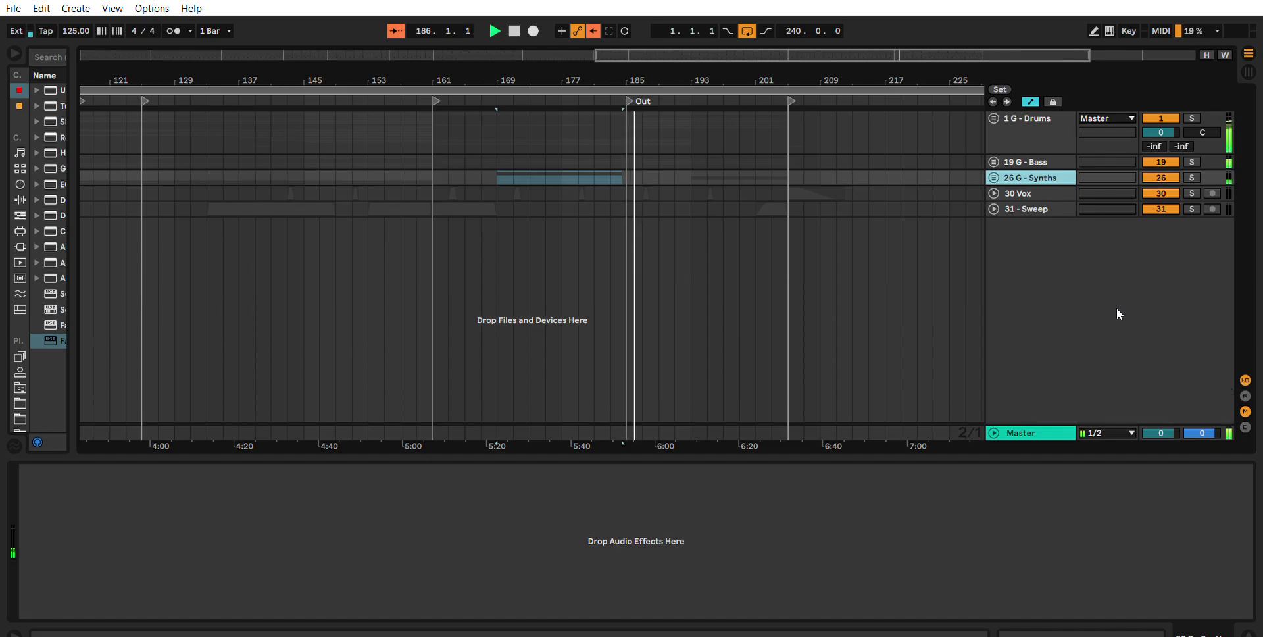
click(1047, 158)
click(1009, 117)
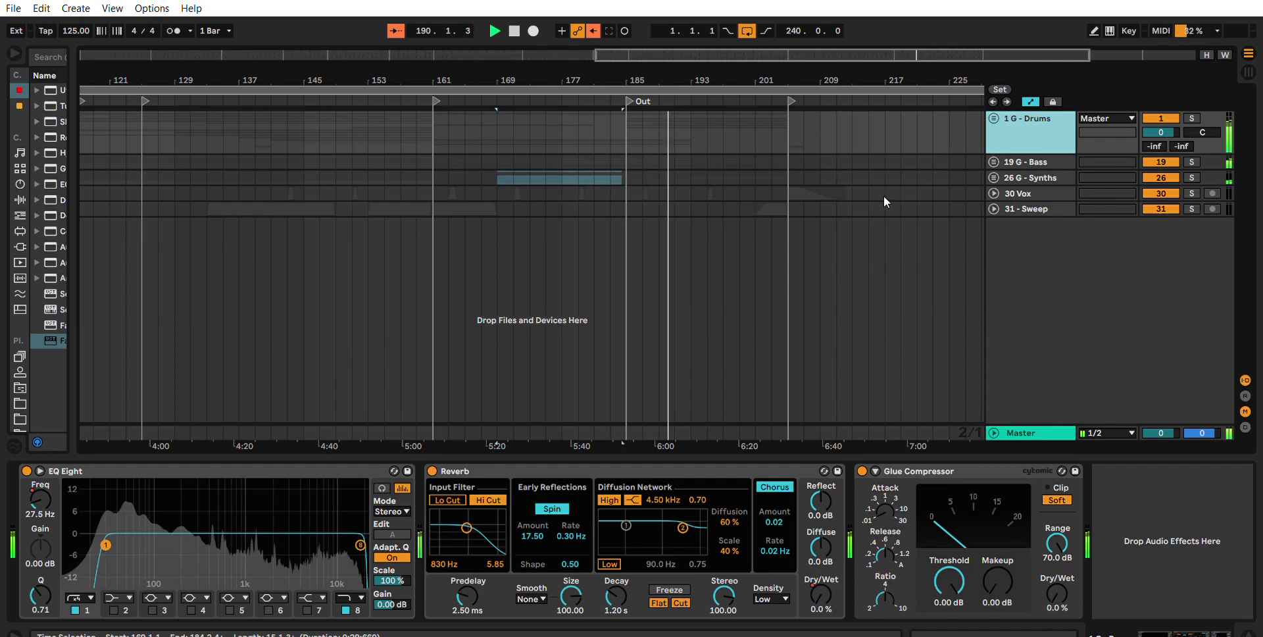
Show the device chains of the Sweep and Vox tracks, and briefly unfold the Vox track to examine its clips around the Out marker.
click(1029, 204)
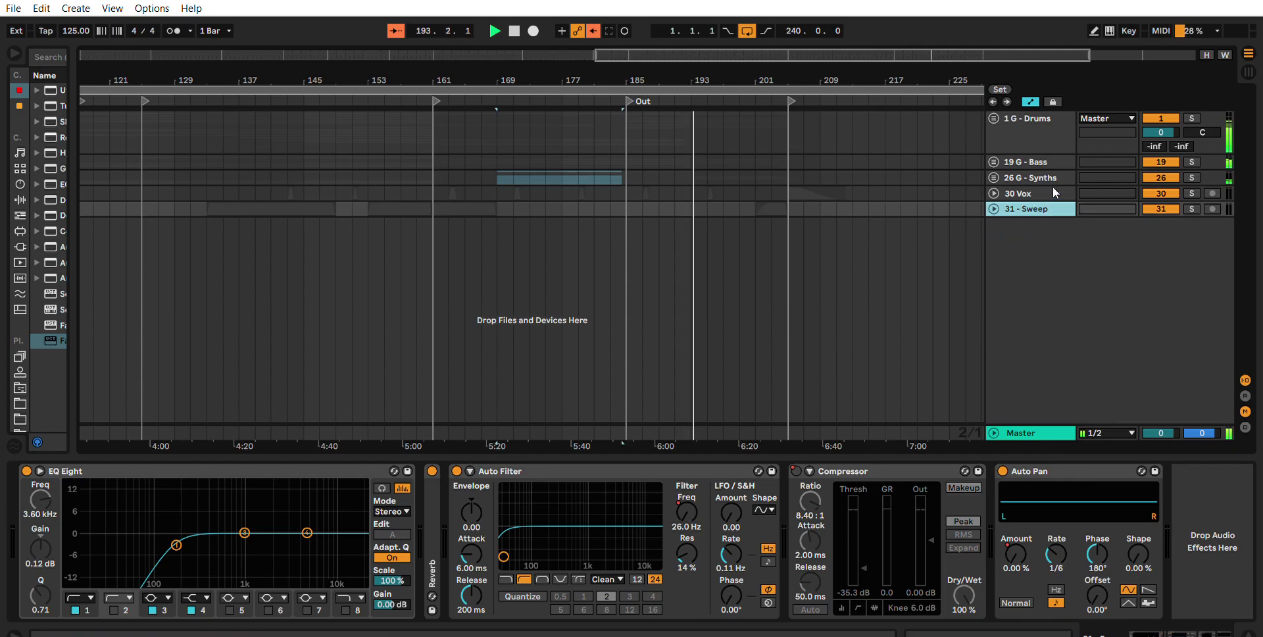
click(1052, 190)
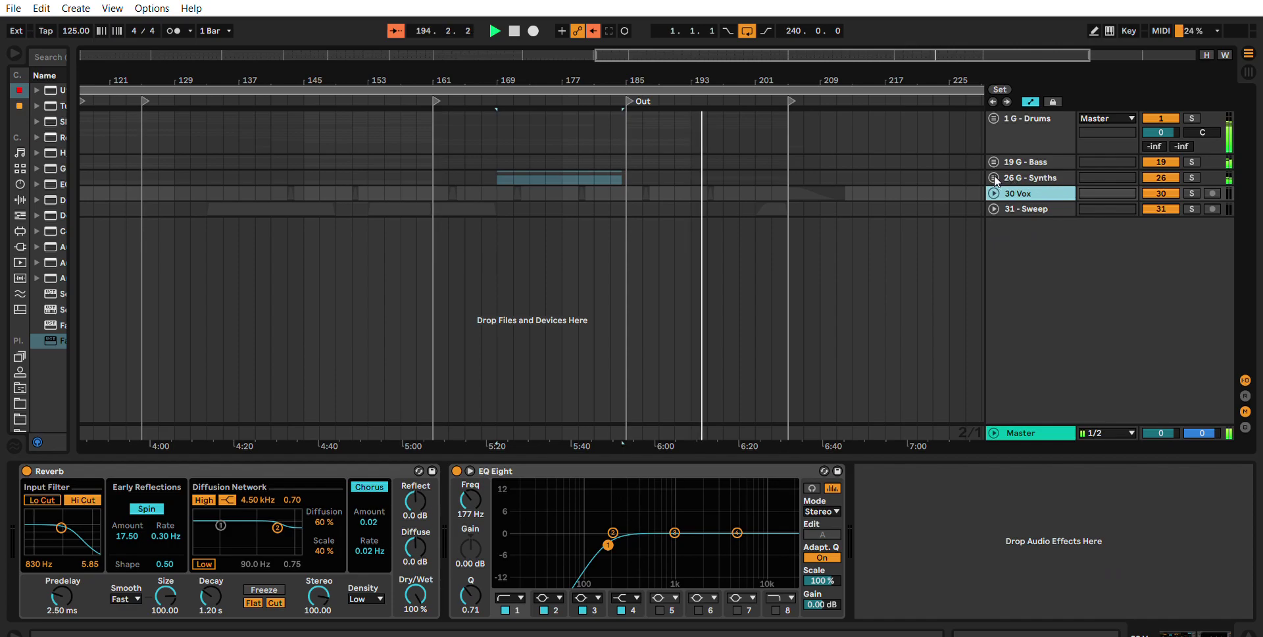
key(Right)
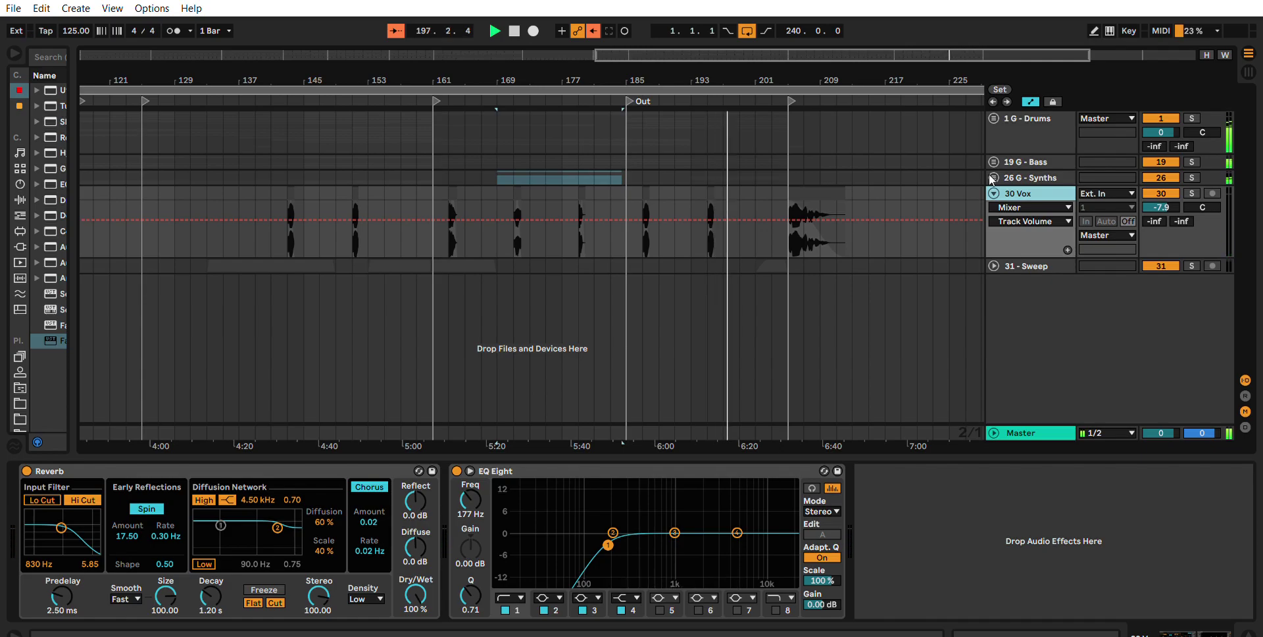
key(Left)
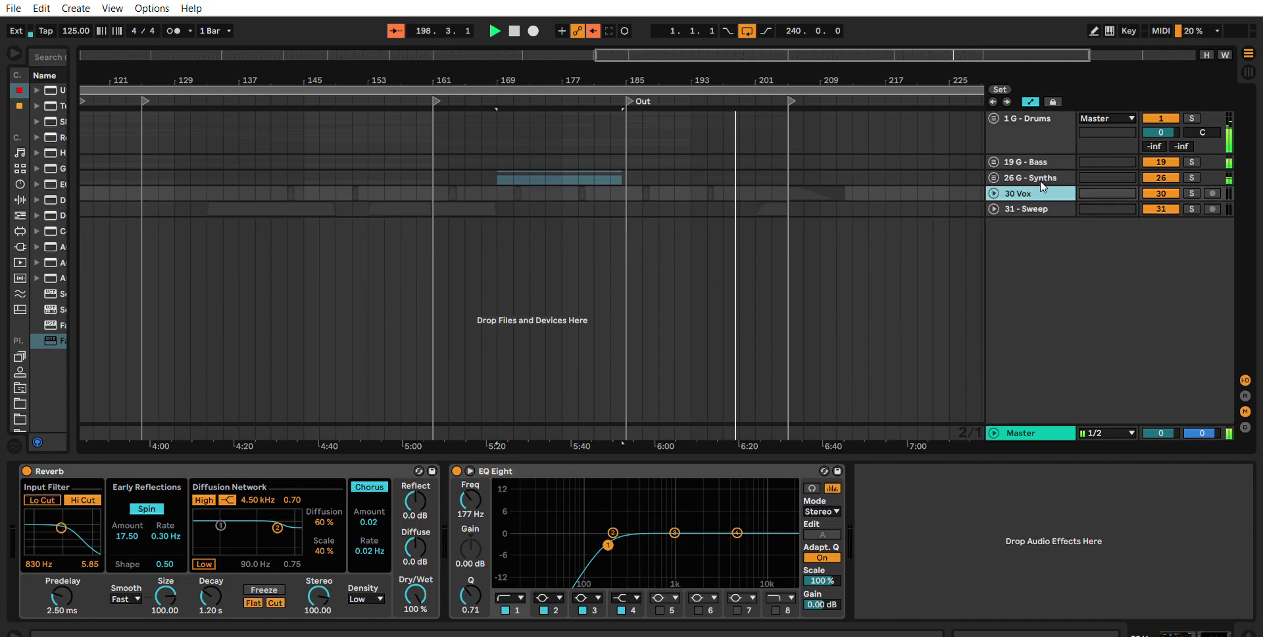